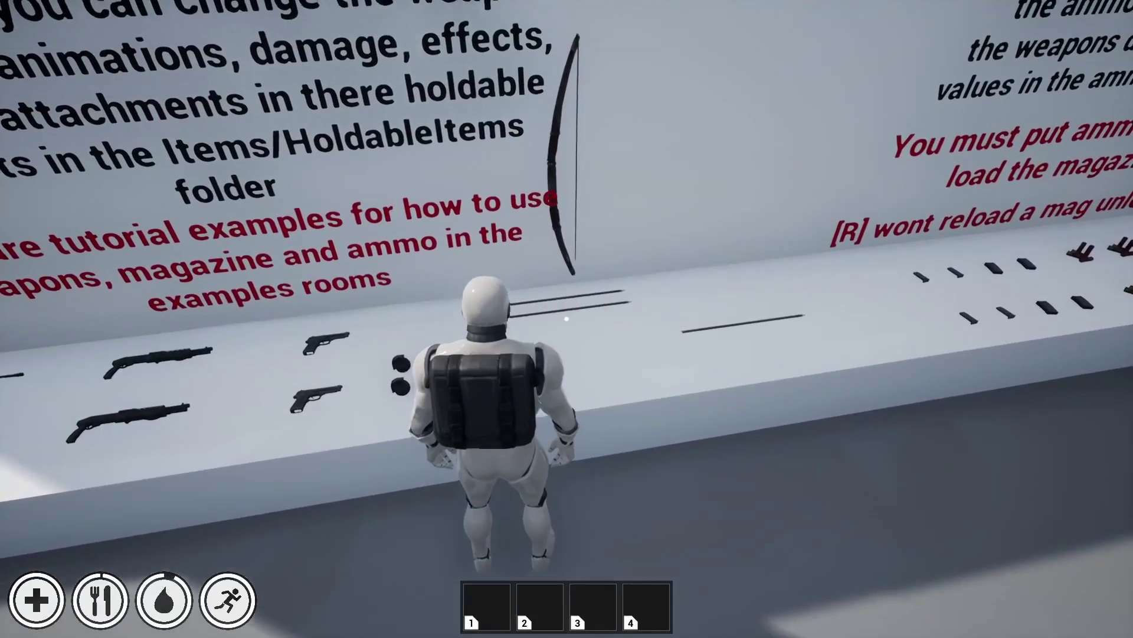
Take the Stick Bow from the range weapon display and shoot an arrow at the glass sphere on its pedestal.
{"action": "key", "text": "w"}
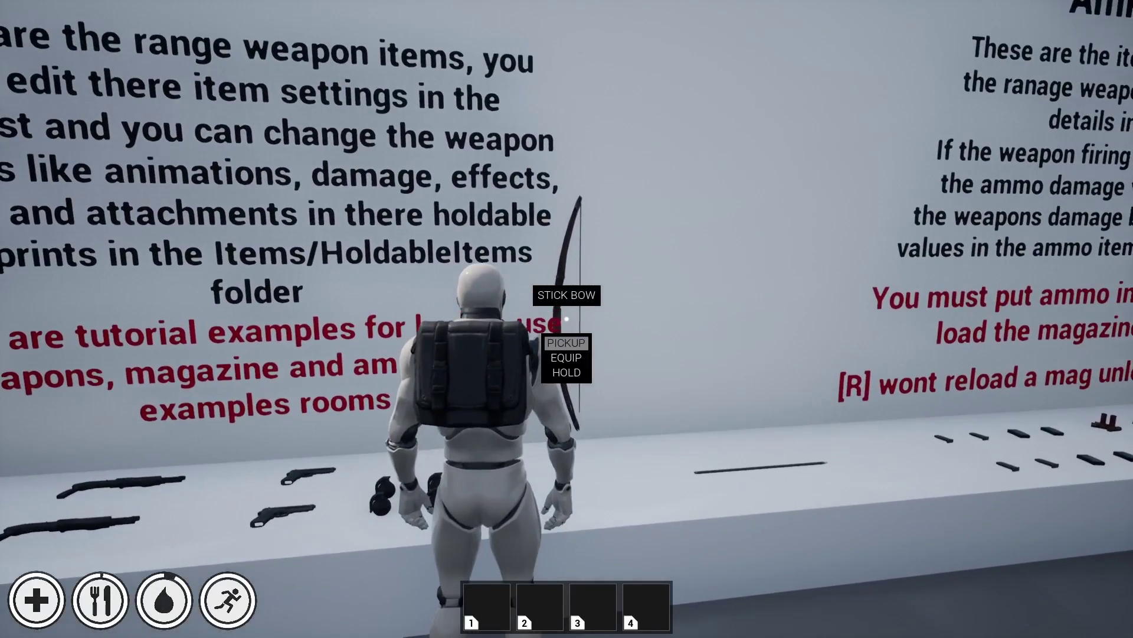
{"action": "key", "text": "1"}
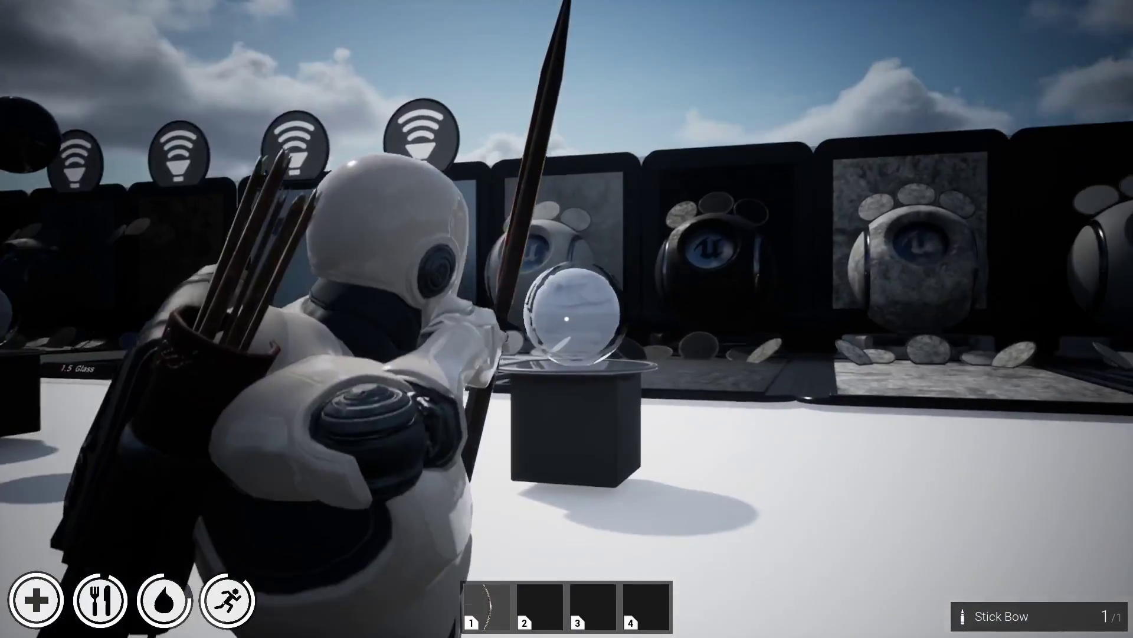
{"action": "left_click", "coordinate": [567, 318]}
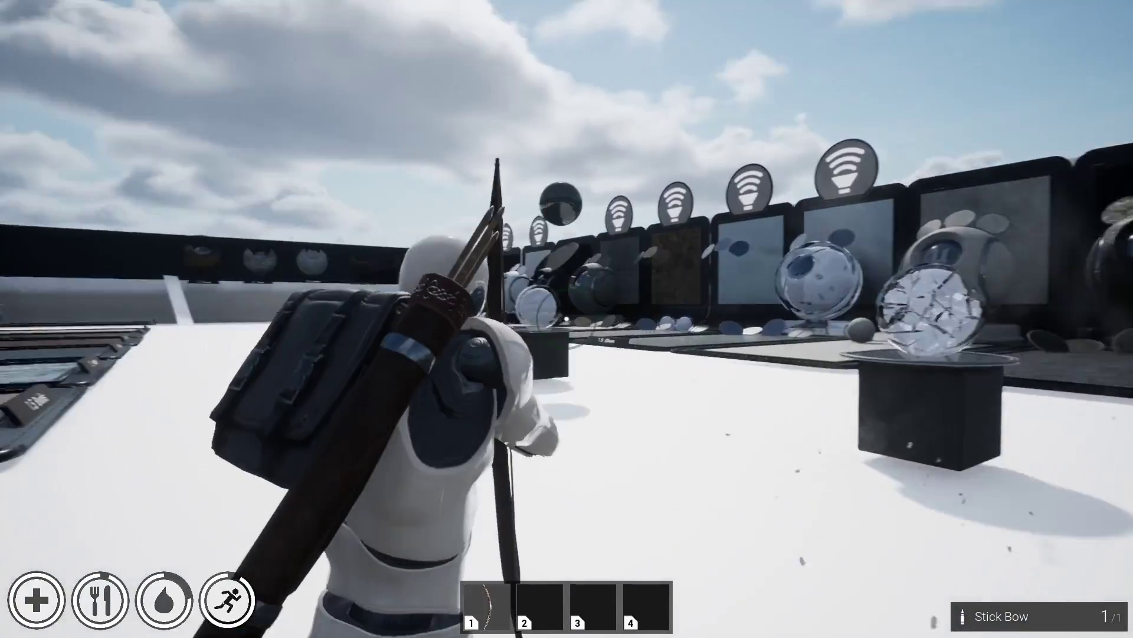
Approach the 3.7 Lava display, aim the bow and shoot an arrow at the orange lava sphere.
{"action": "key", "text": "w"}
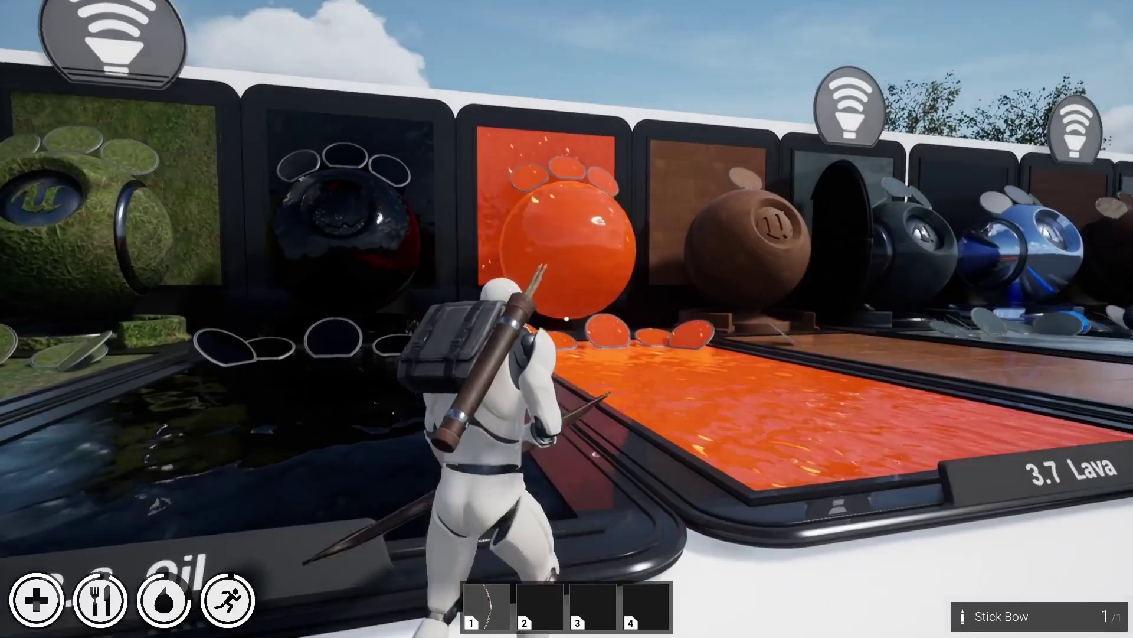
{"action": "right_click", "coordinate": [567, 319]}
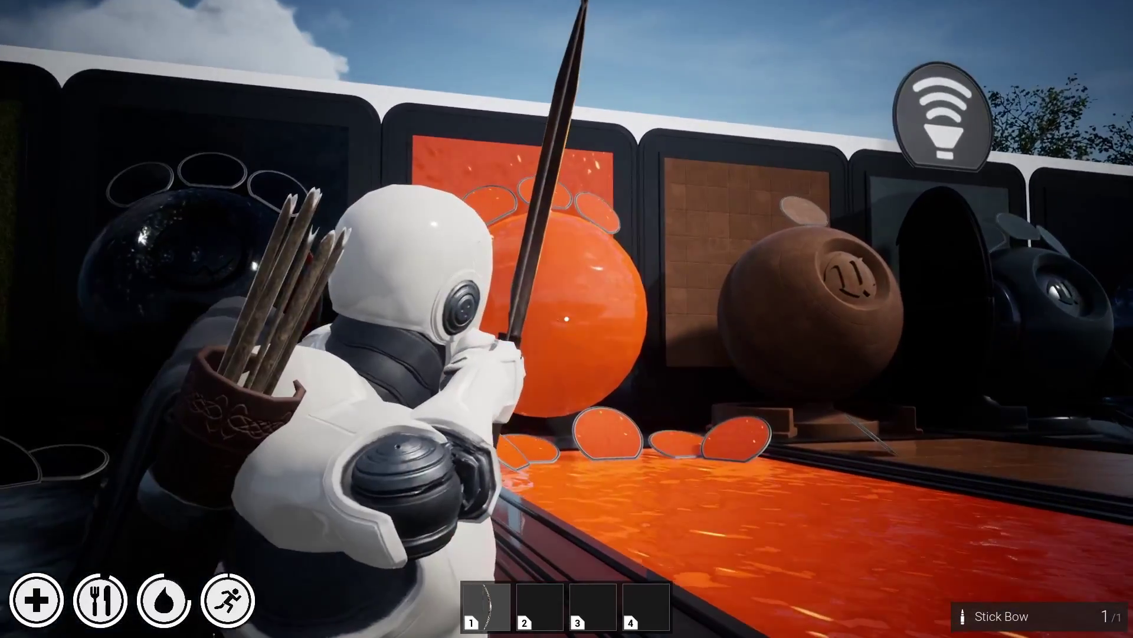
{"action": "left_click", "coordinate": [567, 319]}
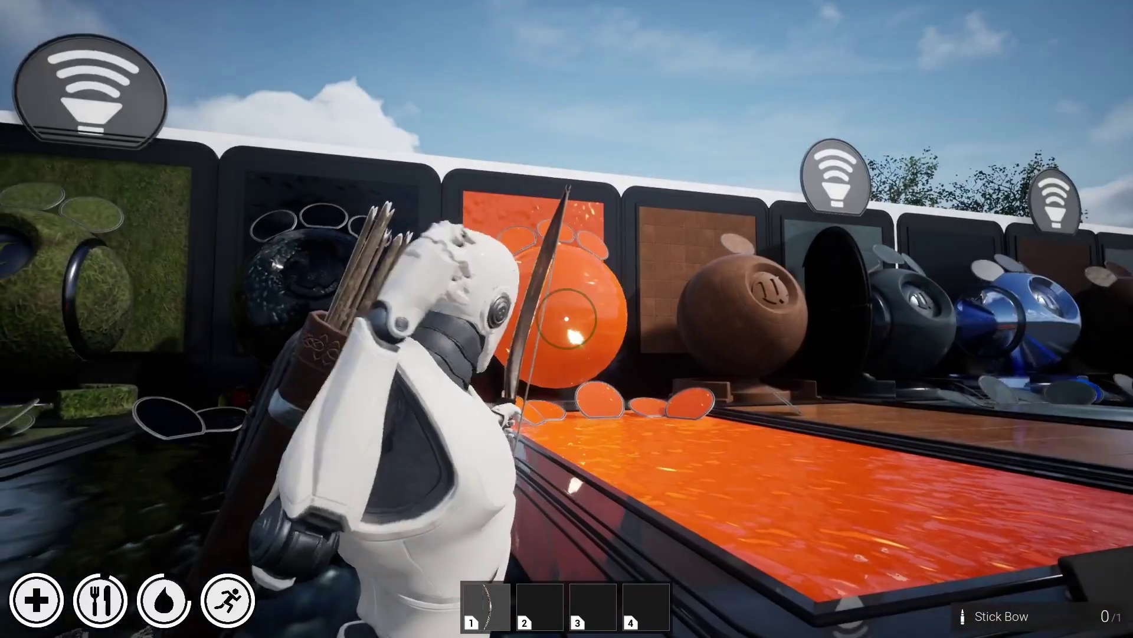
Advance along the row of pedestals, aiming and shooting arrows at the remaining glass spheres one after another.
{"action": "key", "text": "w"}
{"action": "right_click", "coordinate": [567, 318]}
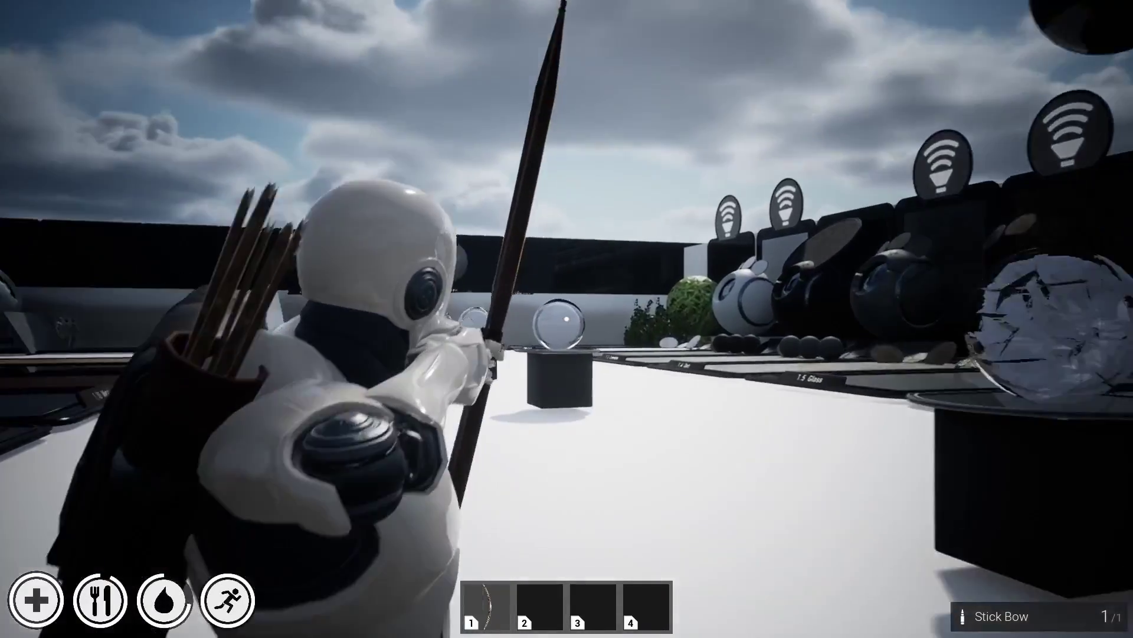
{"action": "left_click", "coordinate": [566, 319]}
{"action": "key", "text": "w"}
{"action": "right_click", "coordinate": [567, 319]}
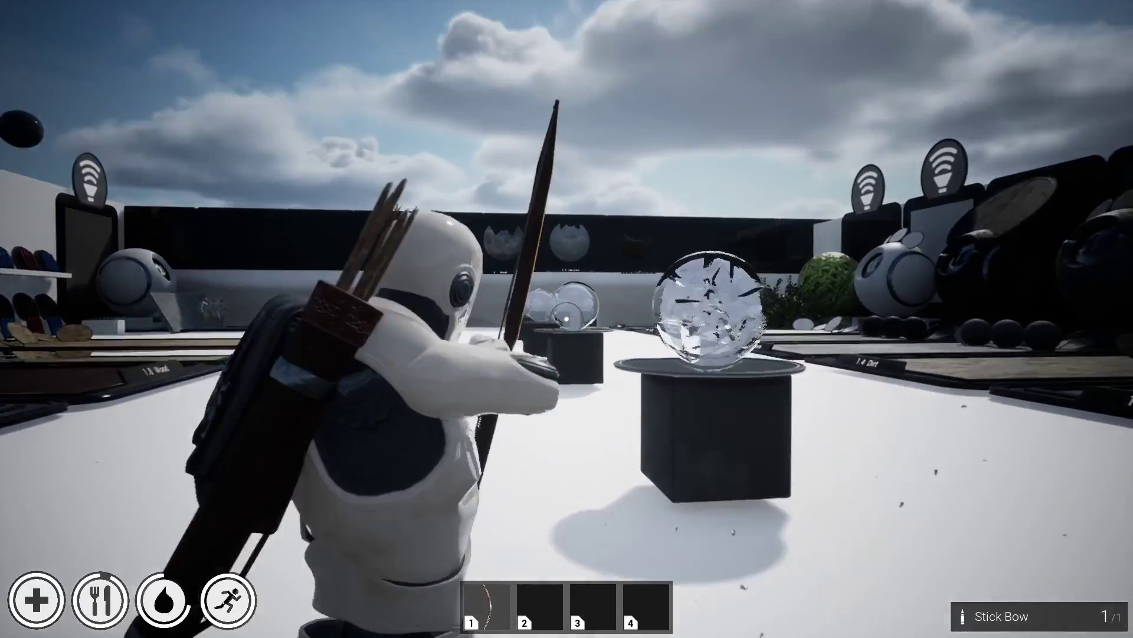
{"action": "left_click", "coordinate": [566, 319]}
{"action": "key", "text": "w"}
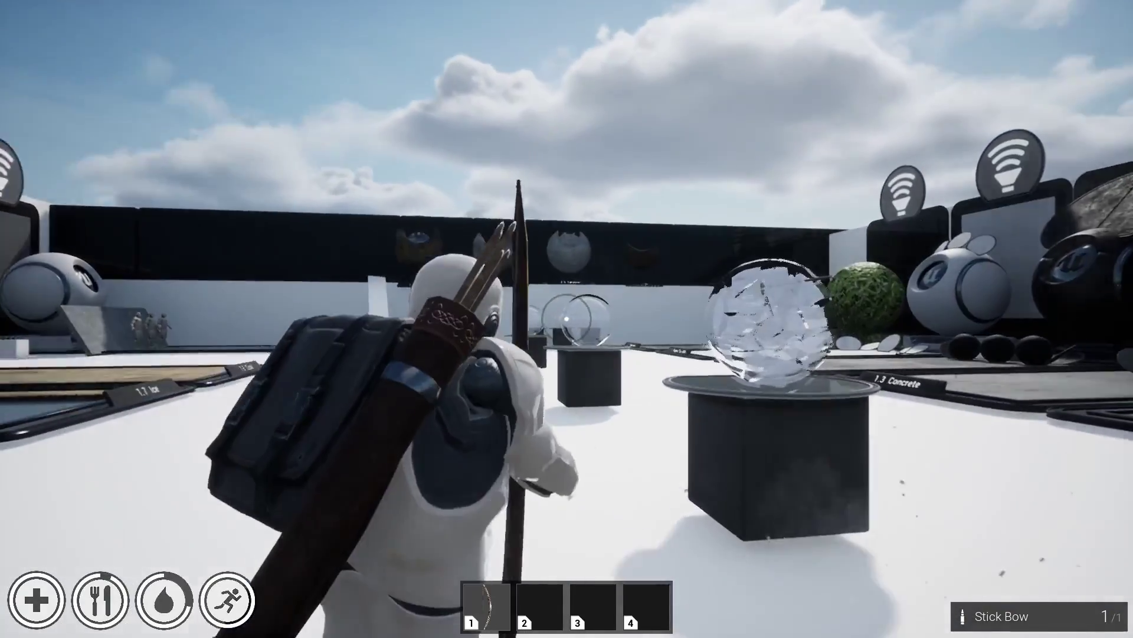
{"action": "right_click", "coordinate": [567, 319]}
{"action": "left_click", "coordinate": [567, 319]}
{"action": "key", "text": "w"}
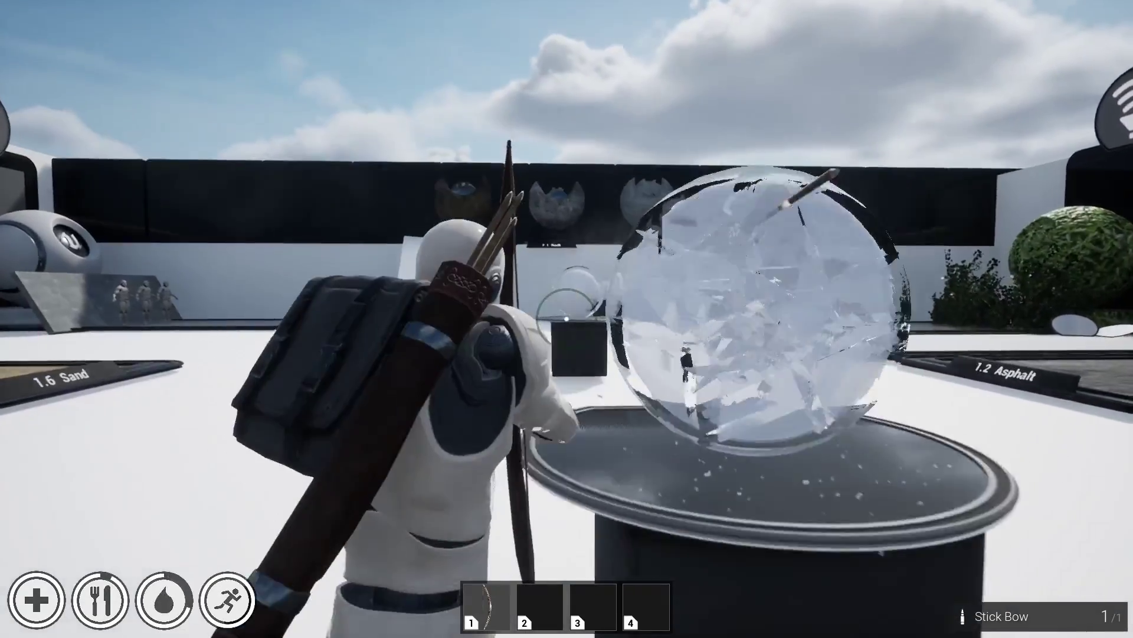
{"action": "right_click", "coordinate": [566, 319]}
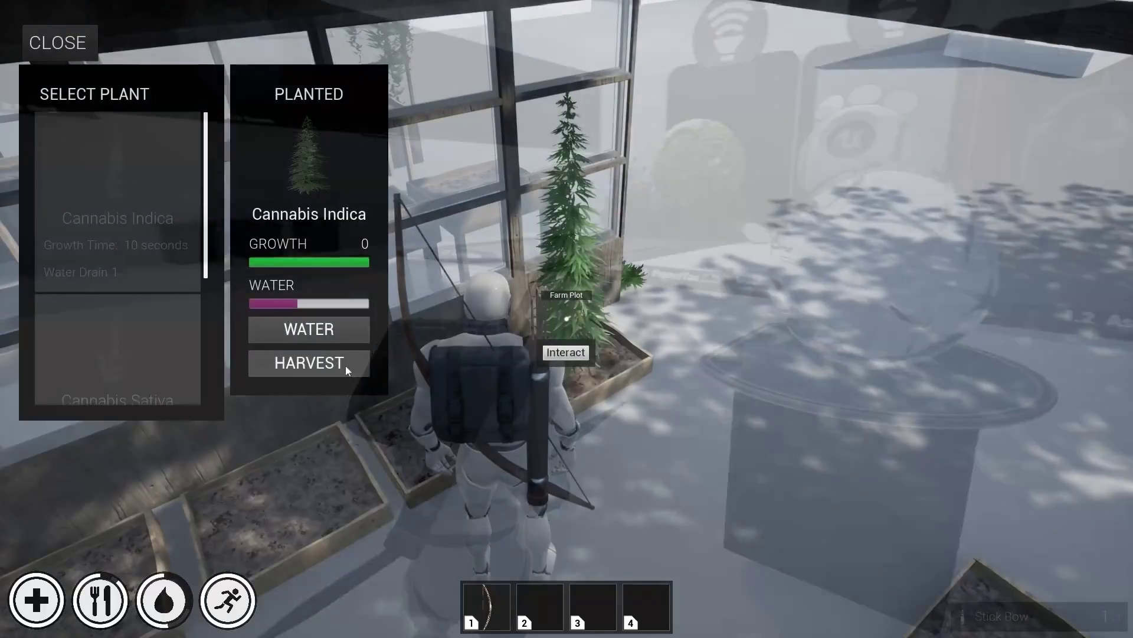
Harvest the grown Cannabis Indica from the farm plot and close the plant selection.
{"action": "left_click", "coordinate": [346, 368]}
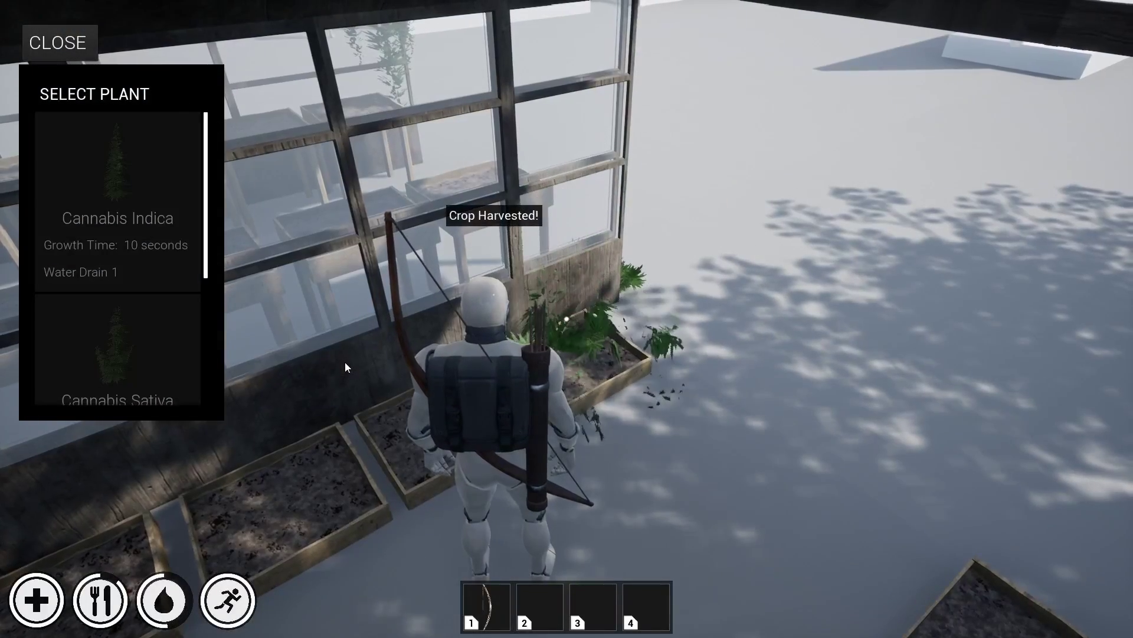
{"action": "key", "text": "Escape"}
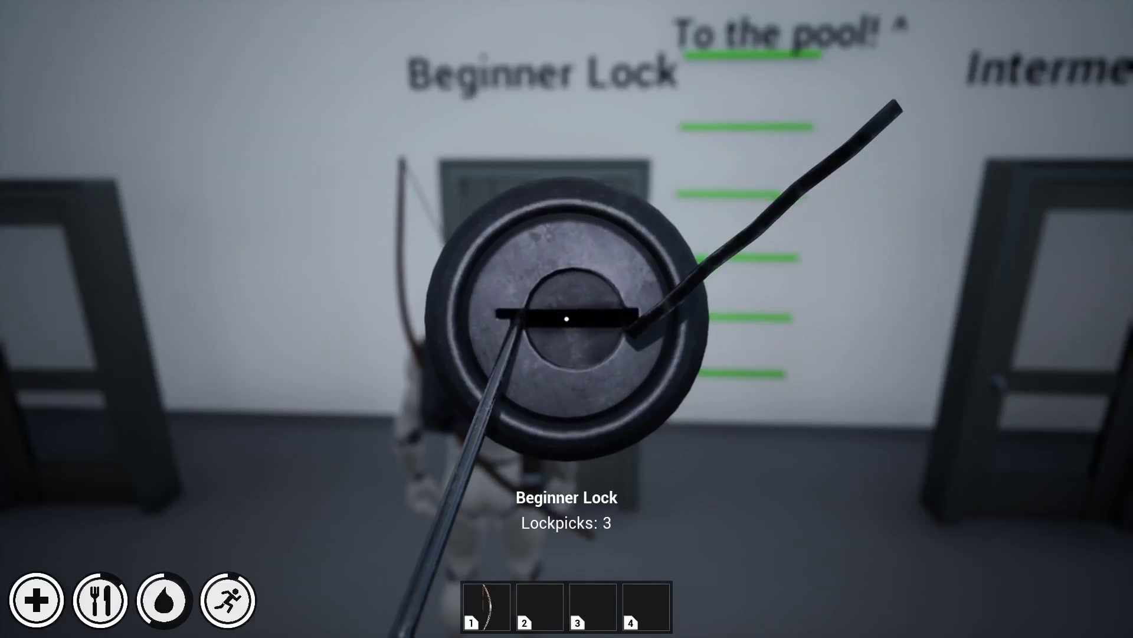
Work the pick in the Beginner Lock and rotate the Basic Arrow quiver within the backpack grid.
{"action": "key", "text": "d"}
{"action": "left_click_drag", "start_coordinate": [512, 379], "coordinate": [557, 268]}
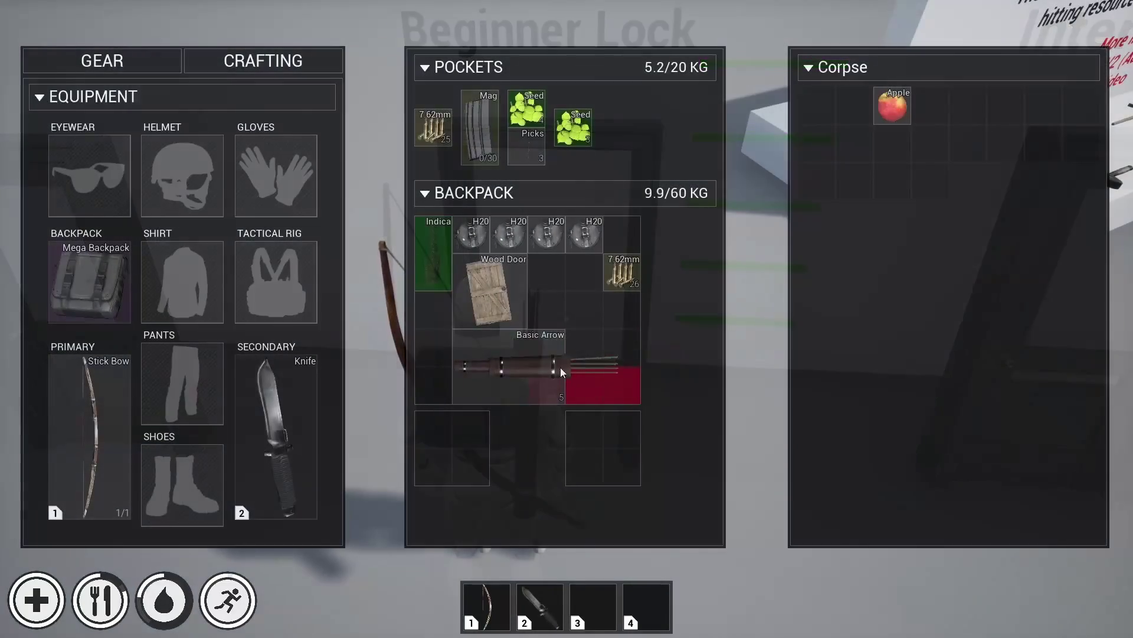
{"action": "key", "text": "r"}
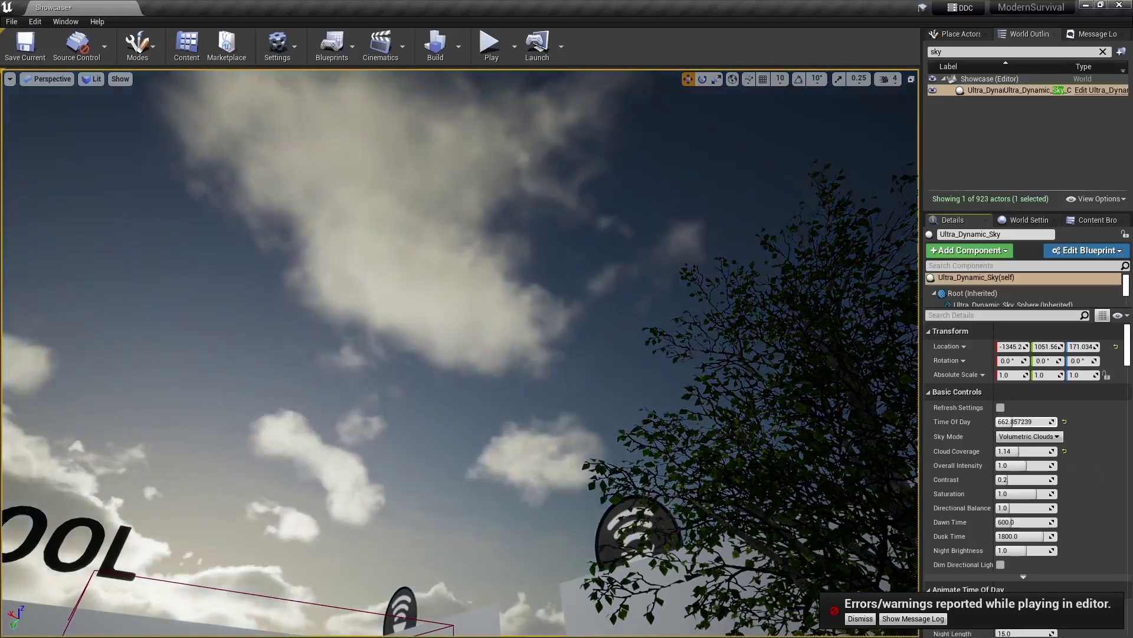
Shift the Time Of Day of the Ultra_Dynamic_Sky actor slightly earlier.
{"action": "mouse_move", "coordinate": [1039, 422]}
{"action": "left_mouse_down"}
{"action": "mouse_move", "coordinate": [1006, 422]}
{"action": "mouse_move", "coordinate": [1030, 421]}
{"action": "left_mouse_up"}
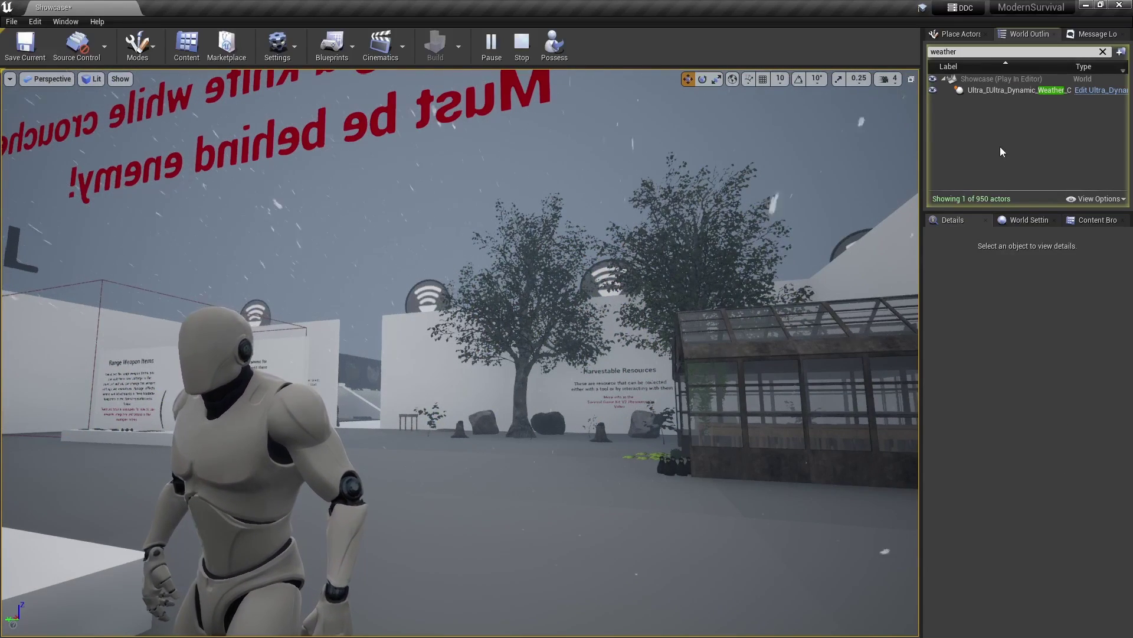
Apply the Clear Skies weather type to the Ultra_Dynamic_Weather actor and deselect it.
{"action": "left_click", "coordinate": [1025, 91]}
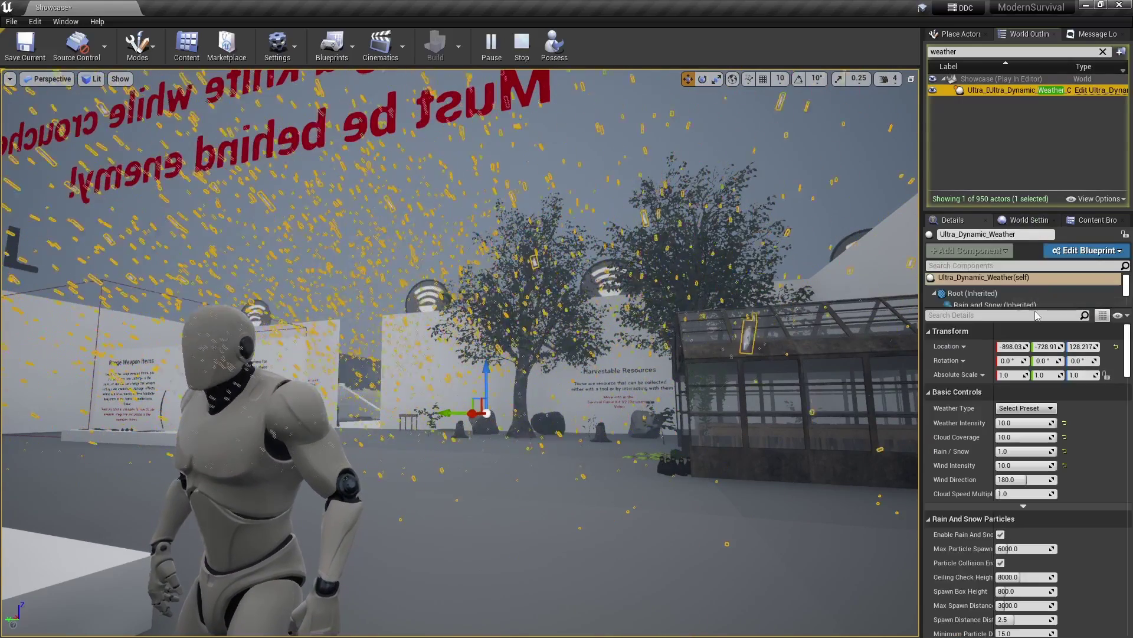
{"action": "left_click", "coordinate": [1027, 408]}
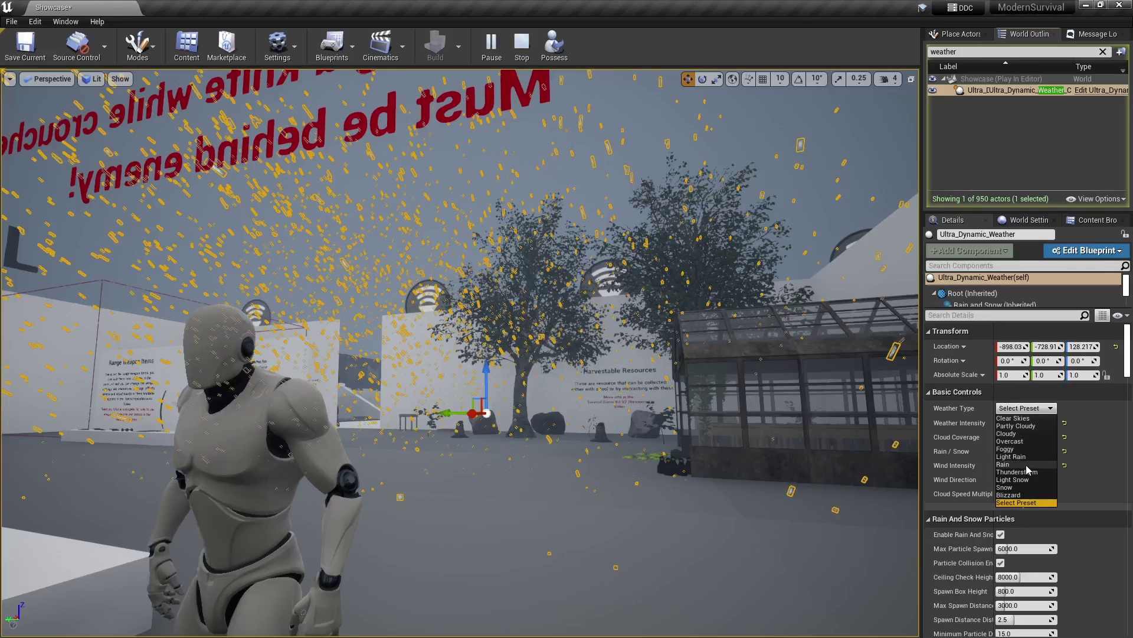
{"action": "left_click", "coordinate": [1013, 418]}
{"action": "left_click", "coordinate": [1025, 159]}
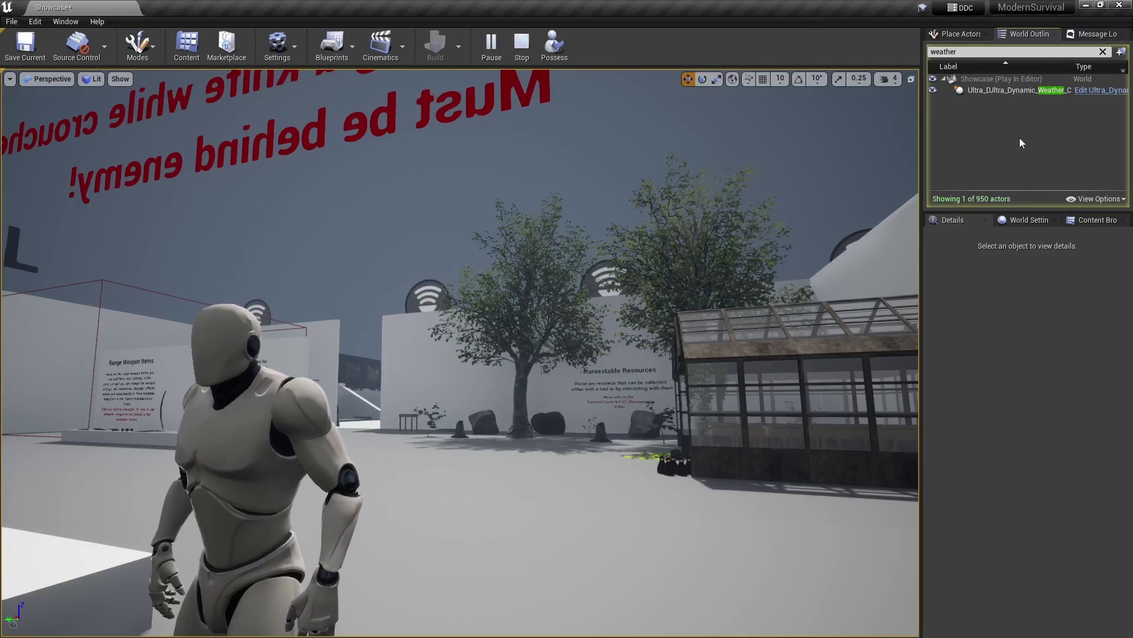
Reselect the Ultra_Dynamic_Weather actor, apply the Partly Cloudy weather type and deselect it.
{"action": "left_click", "coordinate": [1040, 94]}
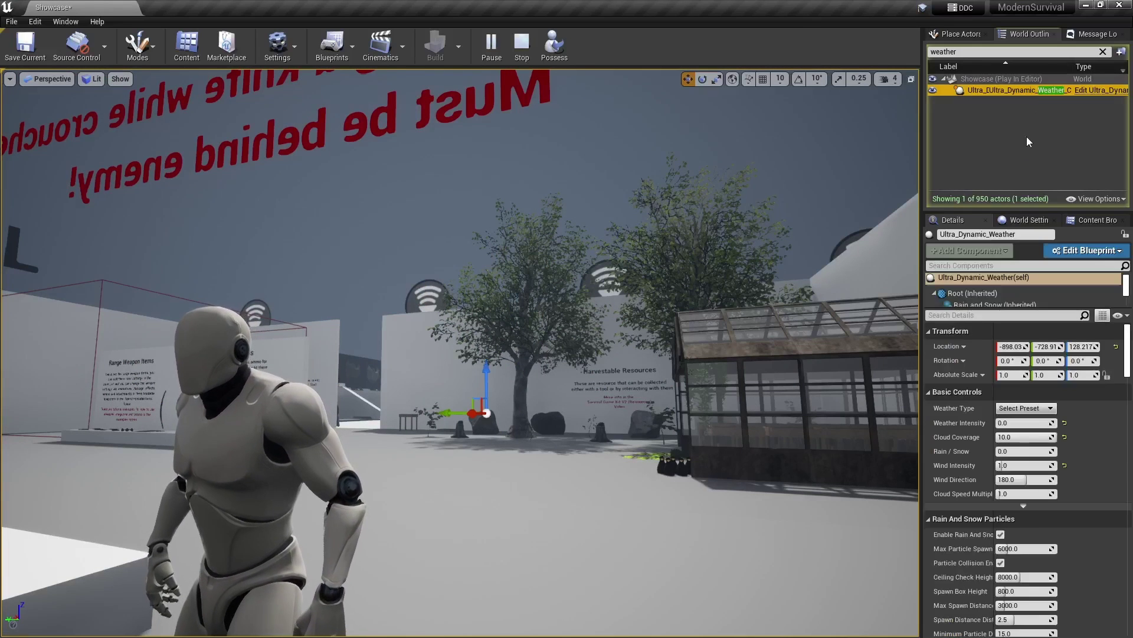
{"action": "left_click", "coordinate": [1025, 280]}
{"action": "left_click", "coordinate": [1034, 408]}
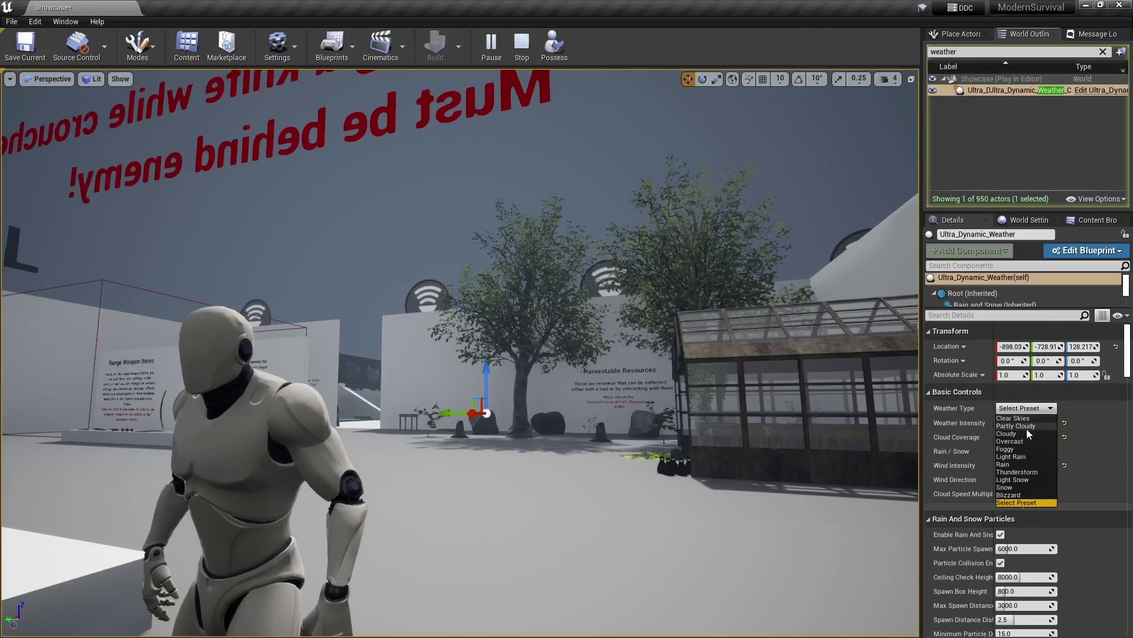
{"action": "left_click", "coordinate": [1027, 427]}
{"action": "left_click", "coordinate": [1033, 149]}
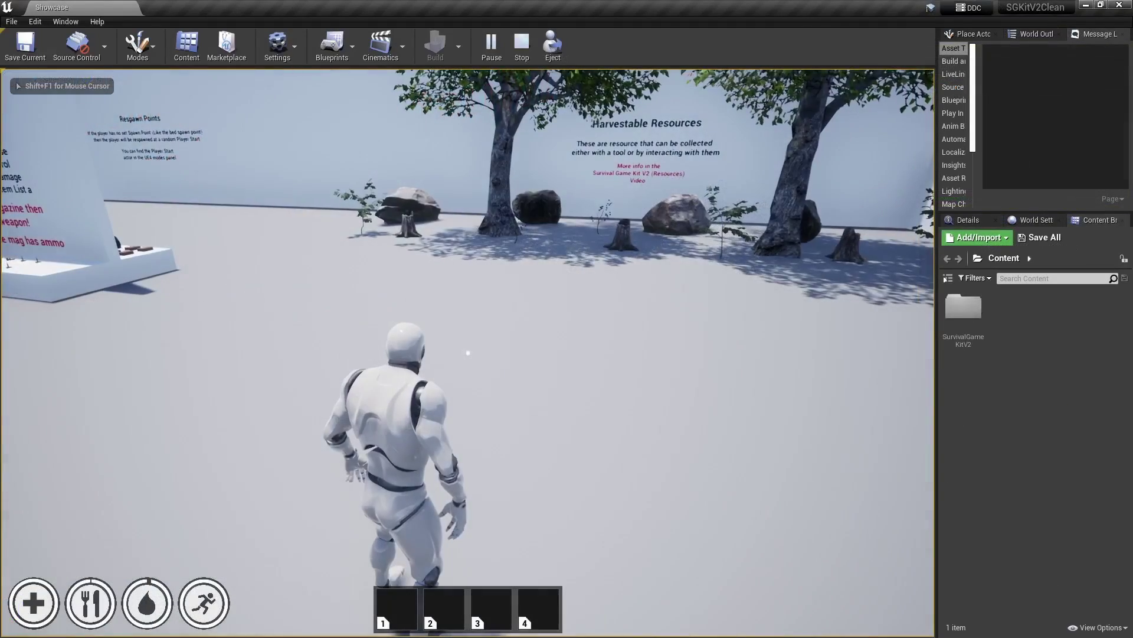
Open the character inventory, examine the crafting recipes and return to the gear equipment slots.
{"action": "key", "text": "Tab"}
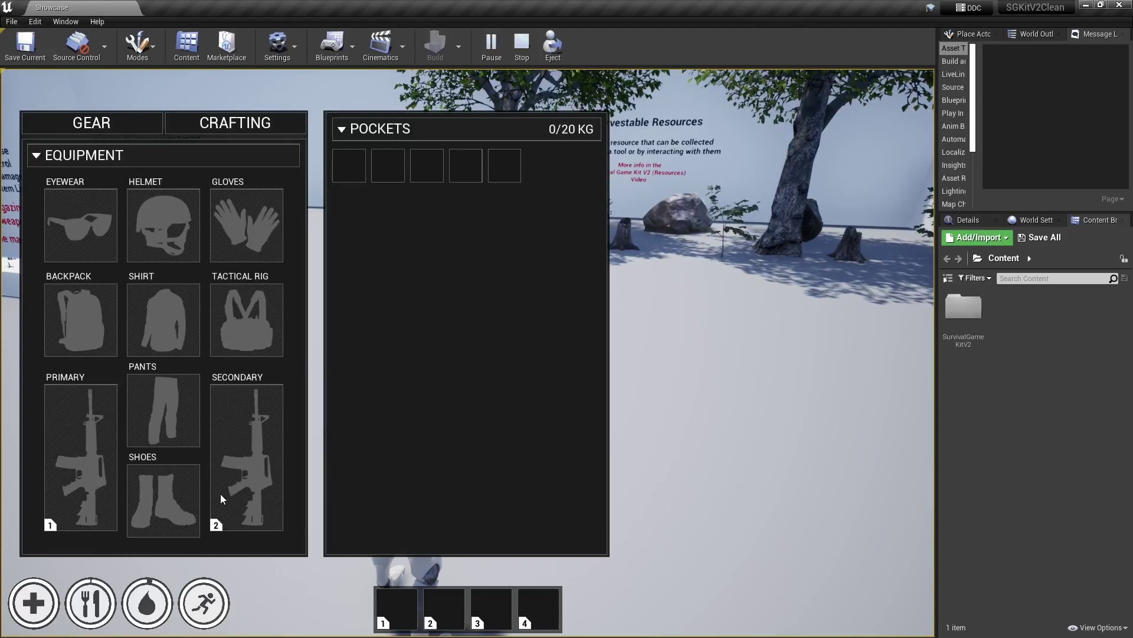
{"action": "left_click", "coordinate": [250, 126]}
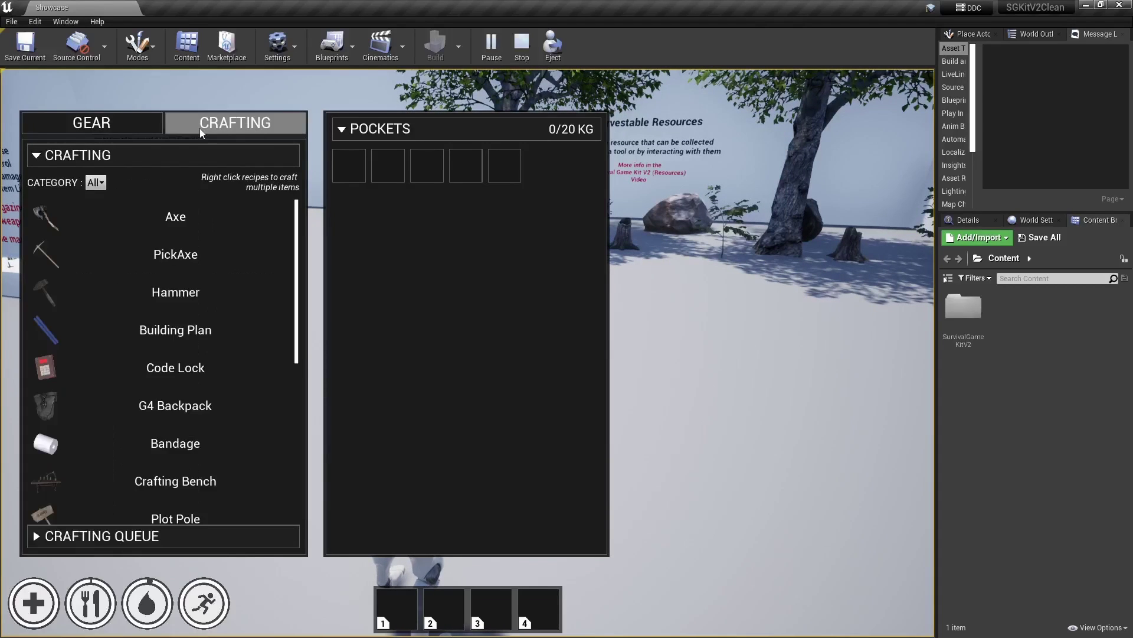
{"action": "left_click", "coordinate": [143, 126]}
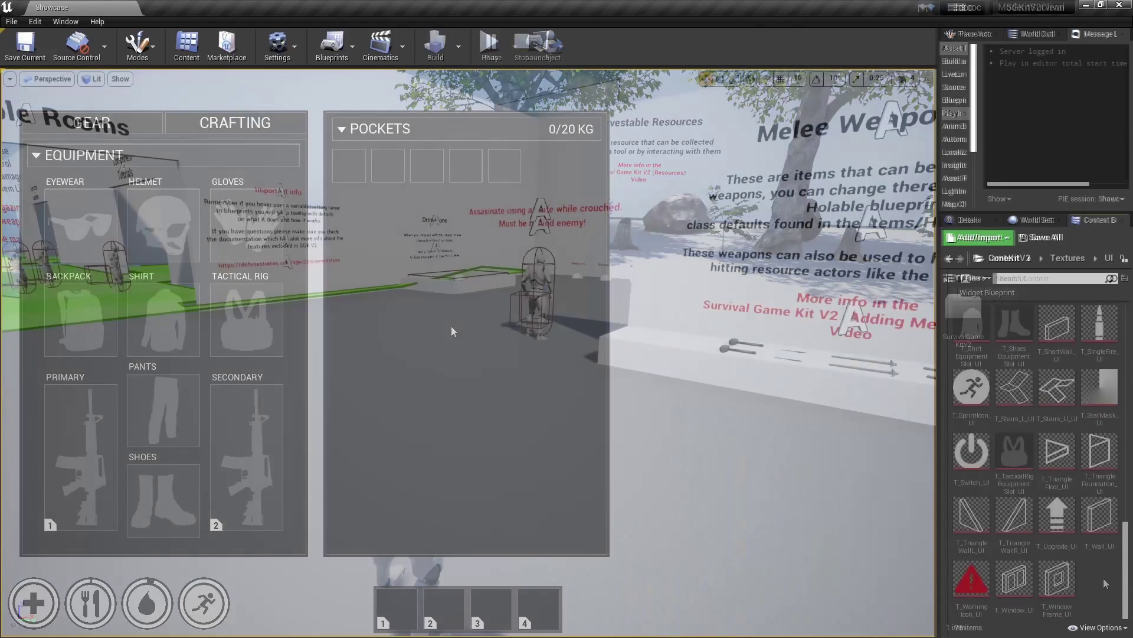
Import all TGA texture files from the Txtr desktop folder into Textures/UI and review the imported icons.
{"action": "right_click", "coordinate": [1015, 423]}
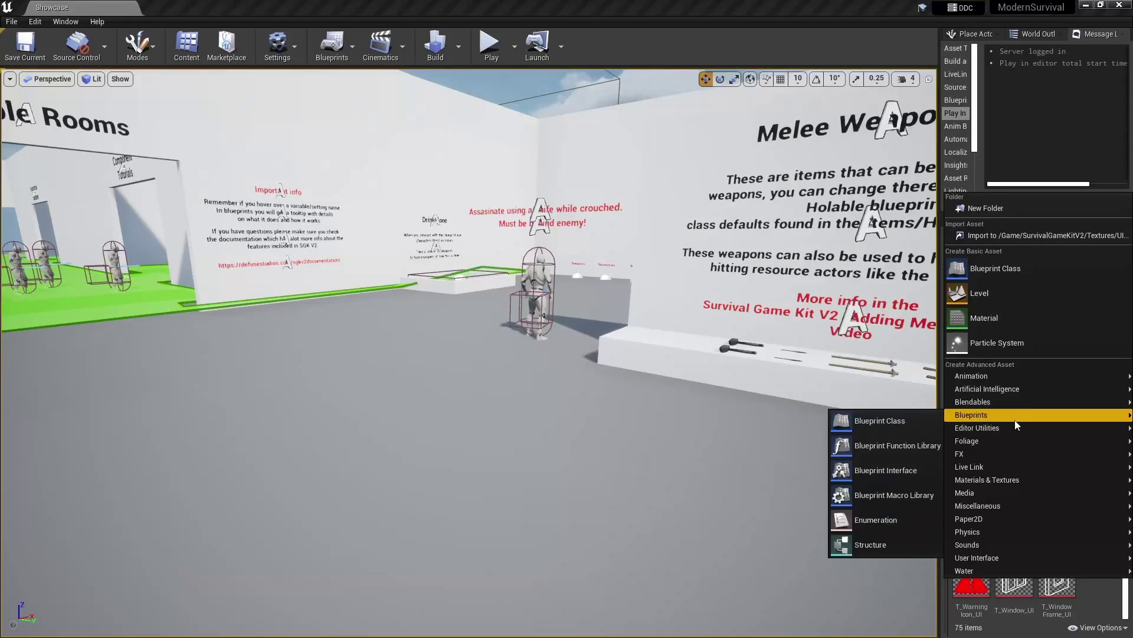
{"action": "left_click", "coordinate": [1041, 236]}
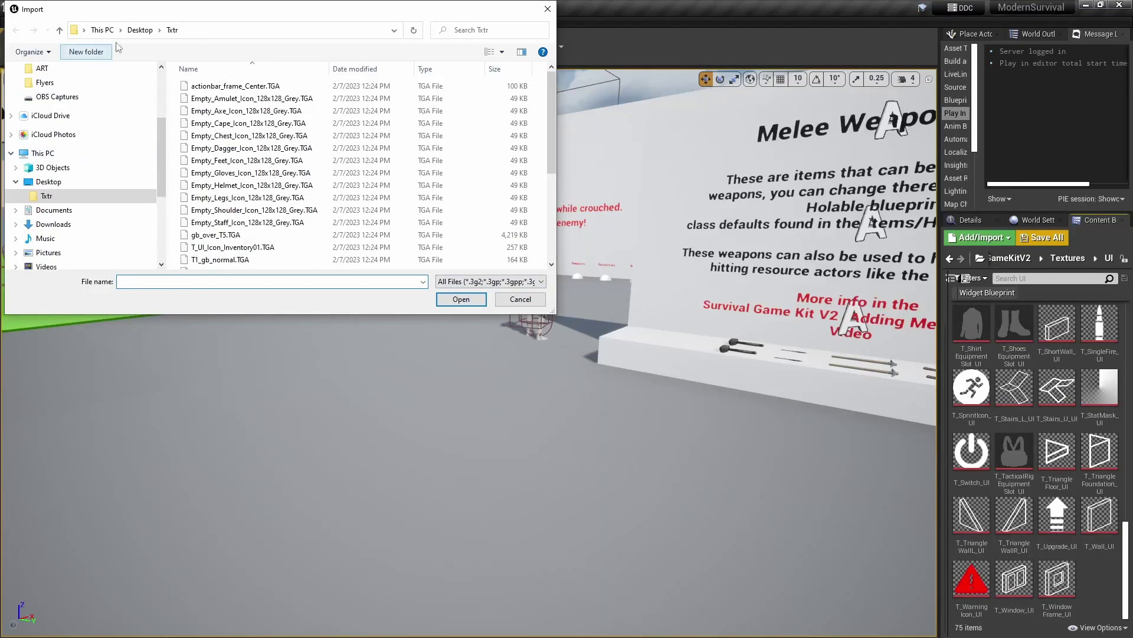
{"action": "left_click", "coordinate": [248, 136]}
{"action": "key", "text": "ctrl+a"}
{"action": "left_click", "coordinate": [461, 298]}
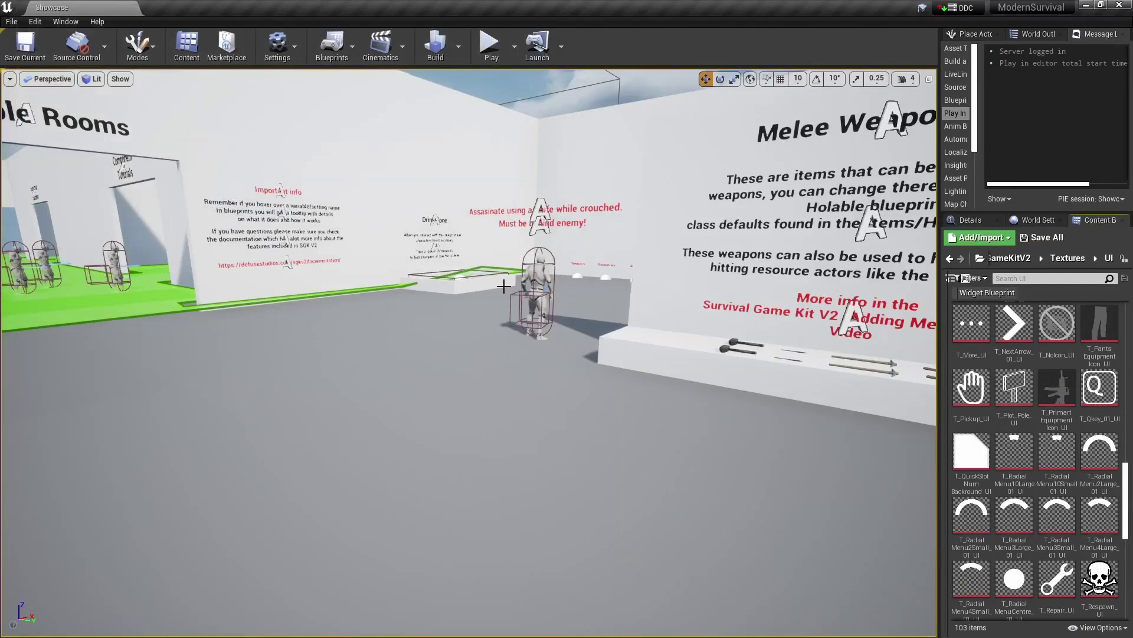
{"action": "scroll", "coordinate": [1051, 407], "scroll_direction": "up", "scroll_amount": 10}
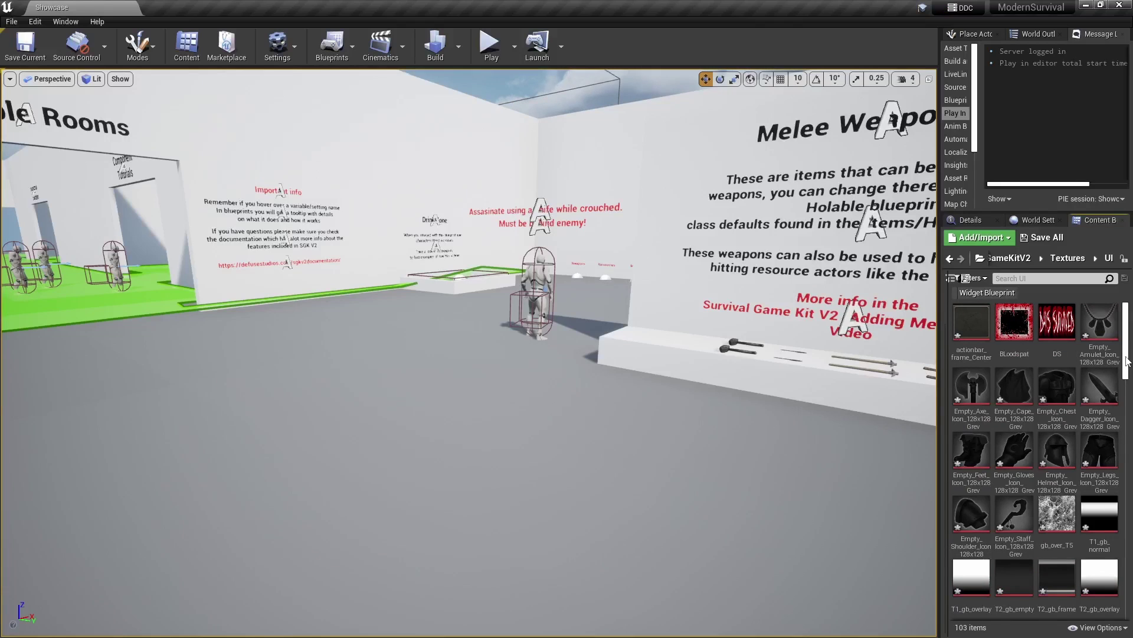
{"action": "left_click_drag", "start_coordinate": [1127, 361], "coordinate": [1129, 337]}
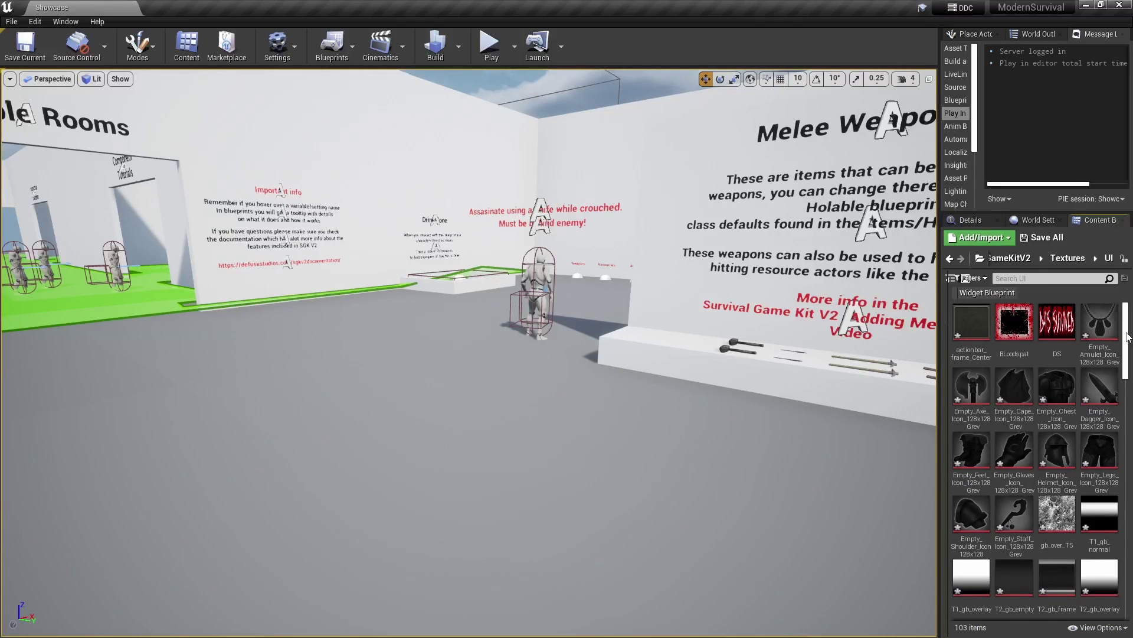
Open the BP_CharacterEquipment widget in the designer and select its inner background border.
{"action": "left_click", "coordinate": [492, 44]}
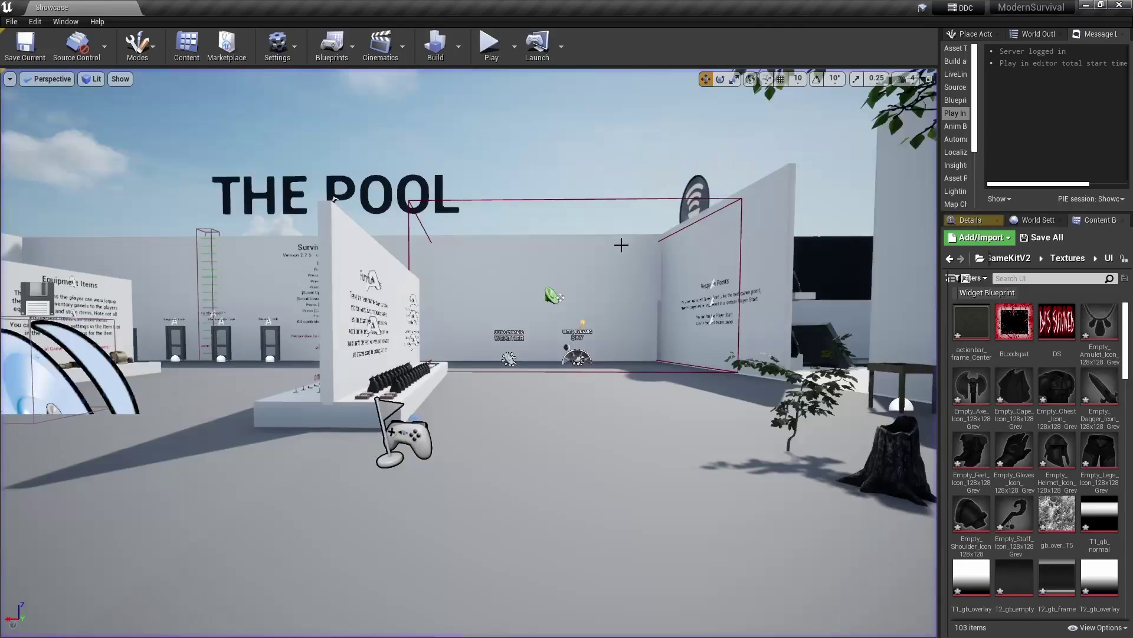
{"action": "left_click", "coordinate": [1017, 278]}
{"action": "type", "text": "da"}
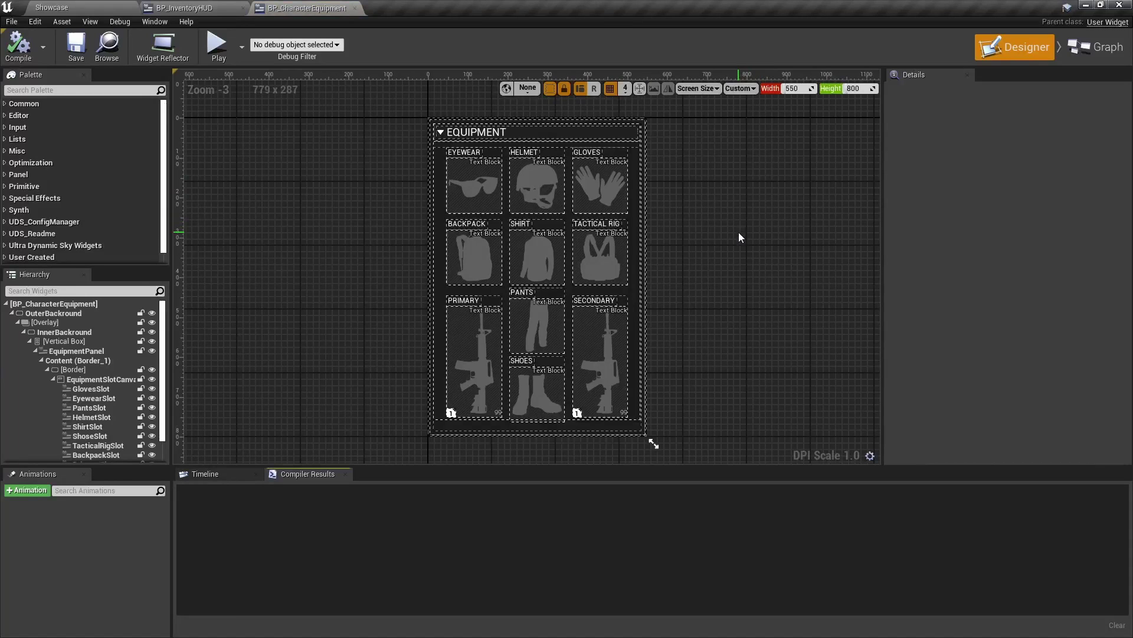
{"action": "left_click", "coordinate": [555, 120]}
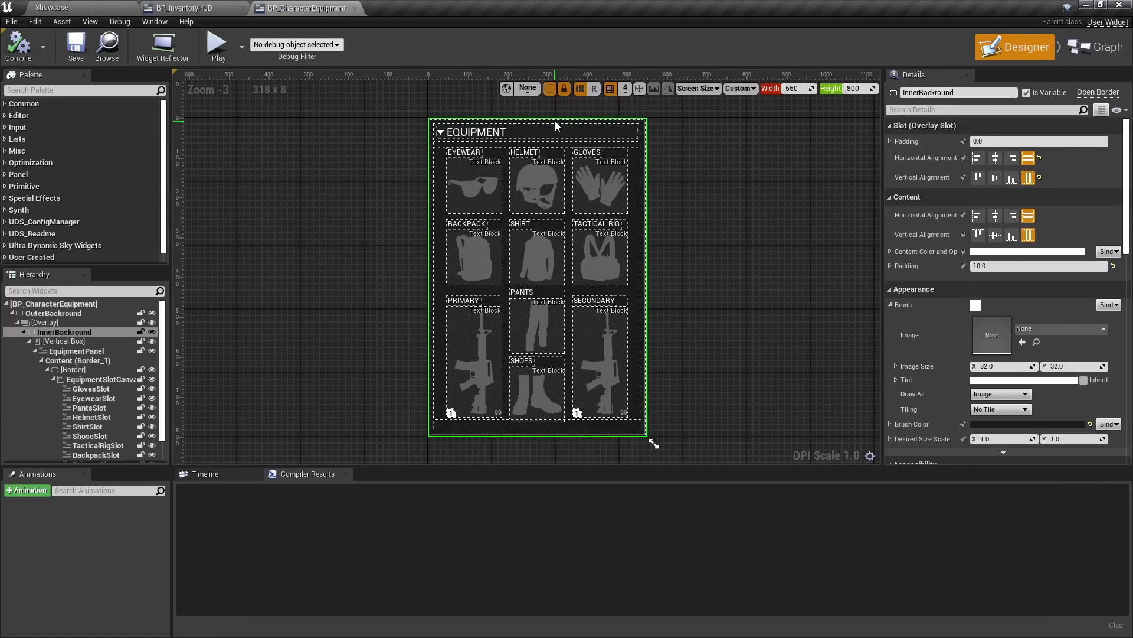
{"action": "key", "text": "alt+Tab"}
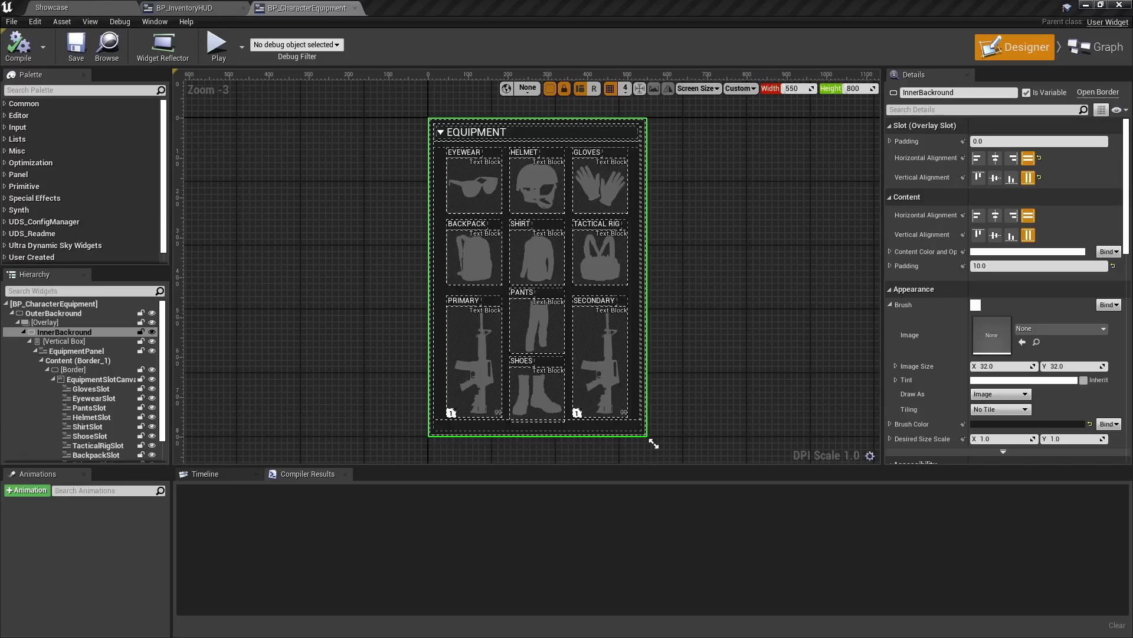
Set the eyewear slot's image to the Empty_Amulet_Icon_128x128_Grey texture and the gloves slot's image to the grey glove icon.
{"action": "left_click", "coordinate": [474, 183]}
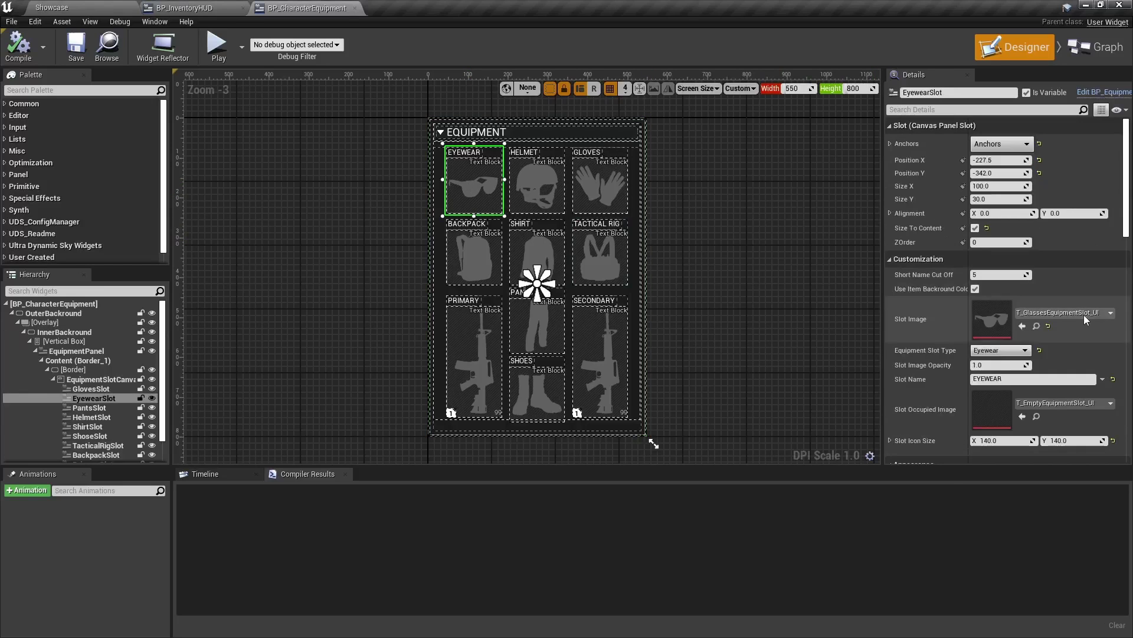
{"action": "left_click", "coordinate": [1085, 313]}
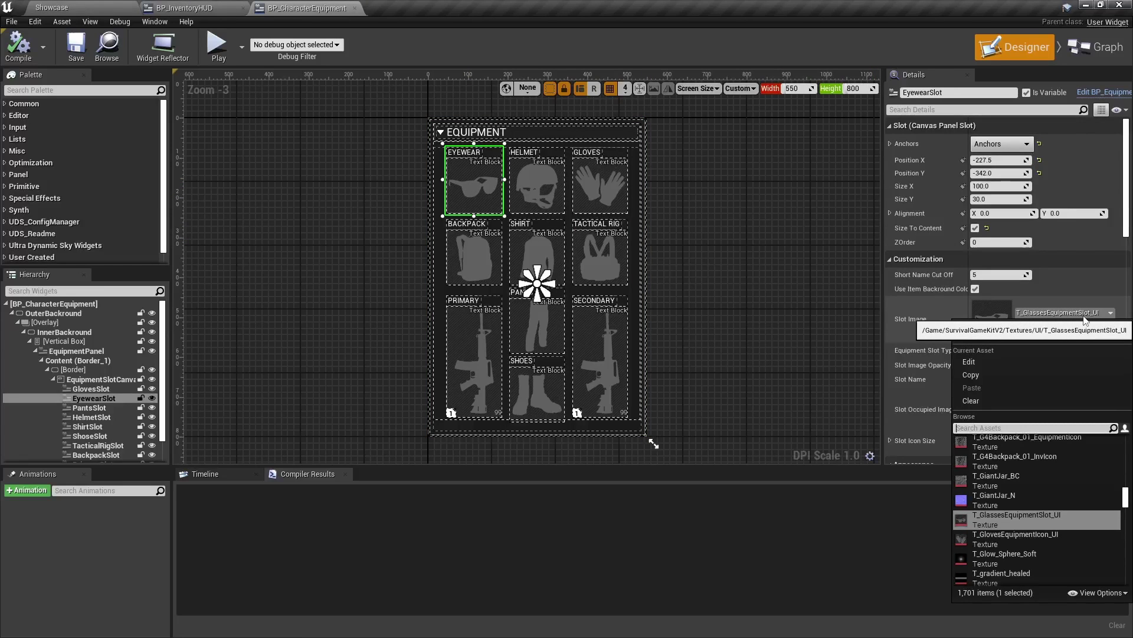
{"action": "type", "text": "amul"}
{"action": "left_click", "coordinate": [989, 440]}
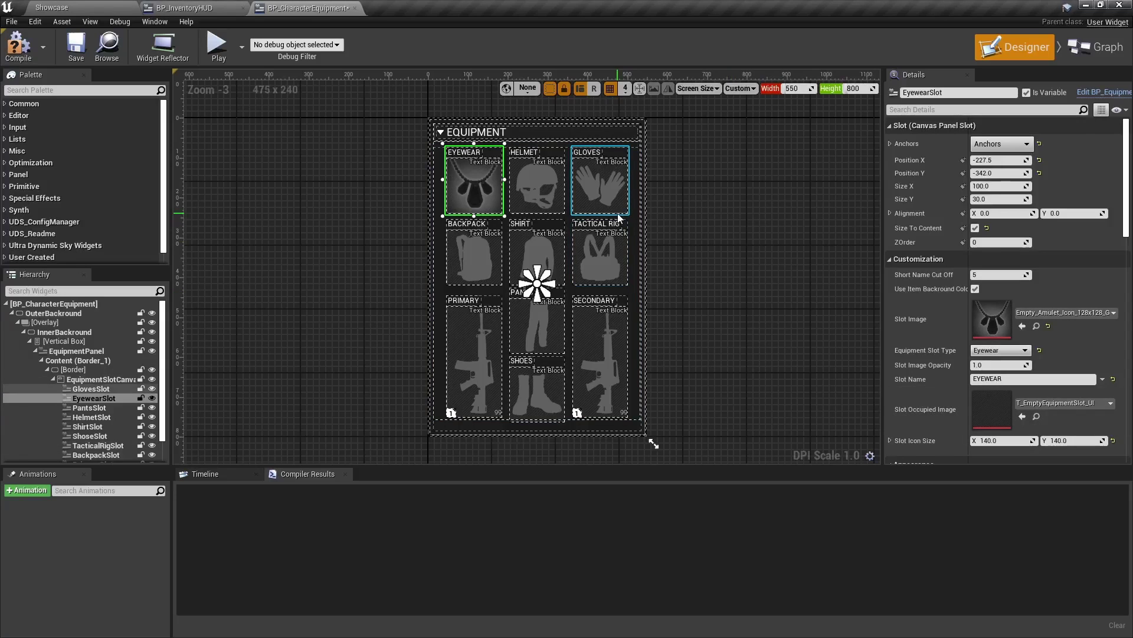
{"action": "left_click", "coordinate": [613, 186]}
{"action": "left_click", "coordinate": [1085, 313]}
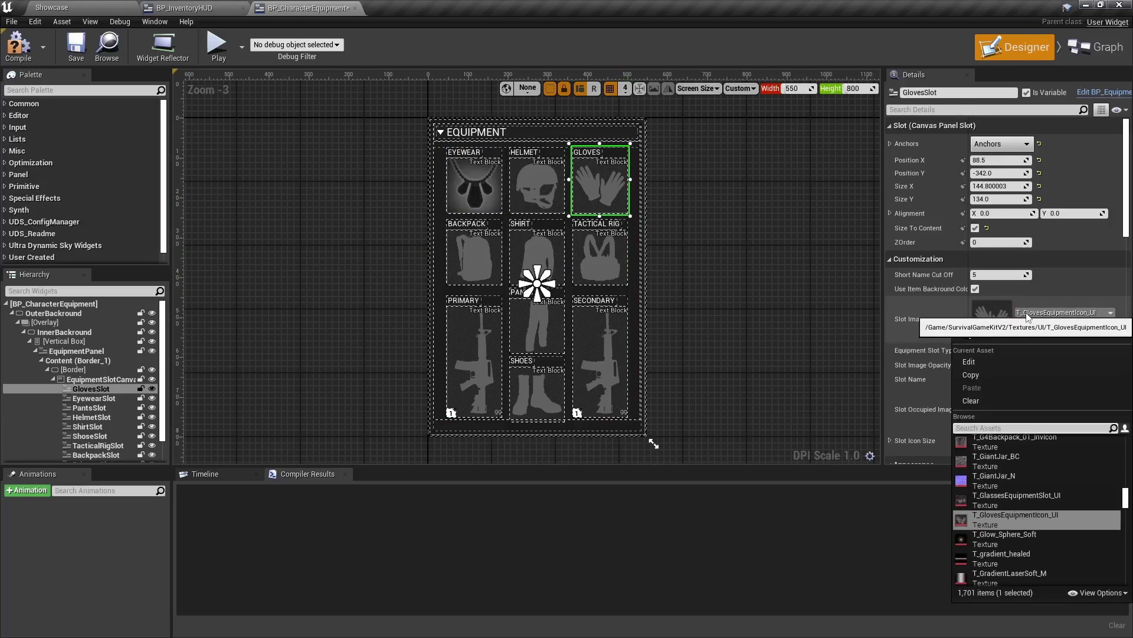
{"action": "type", "text": "glove"}
{"action": "left_click", "coordinate": [1015, 458]}
Set the helmet slot's image to the grey helmet icon and the tactical rig slot's image to the grey shoulder armor icon.
{"action": "left_click", "coordinate": [537, 183]}
{"action": "left_click", "coordinate": [1040, 313]}
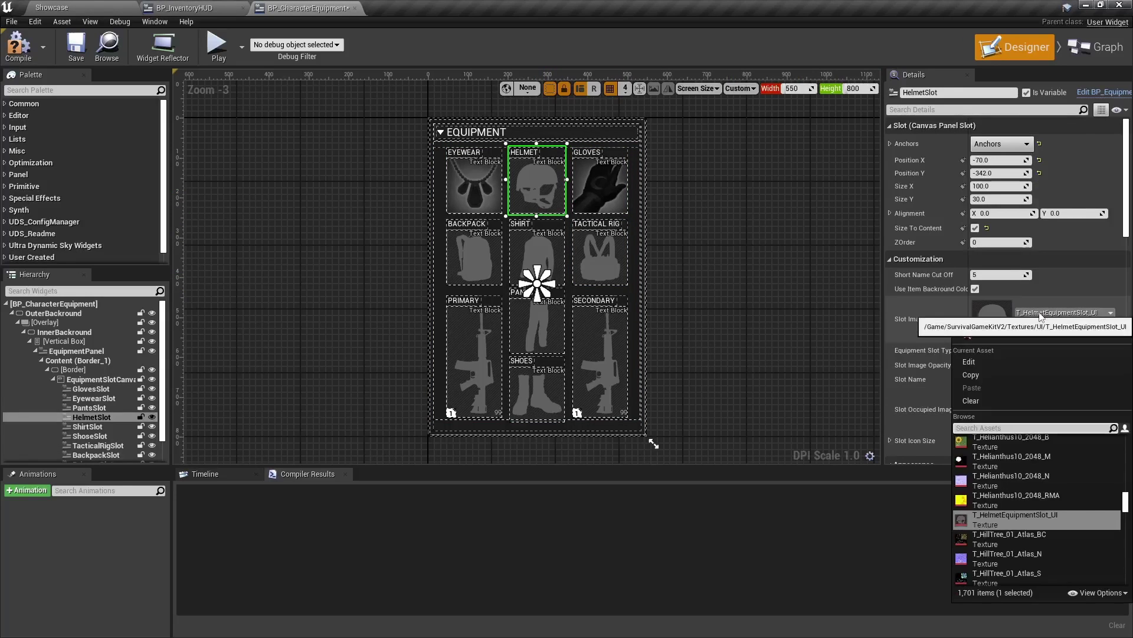
{"action": "type", "text": "helmet"}
{"action": "left_click", "coordinate": [1033, 444]}
{"action": "left_click", "coordinate": [608, 257]}
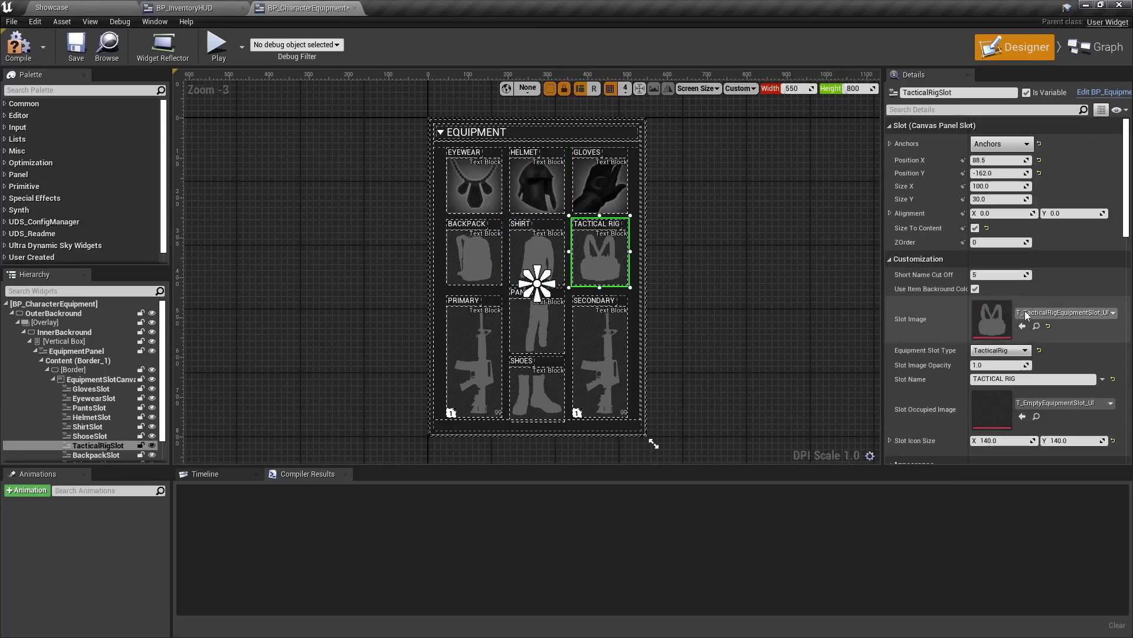
{"action": "left_click", "coordinate": [1030, 312]}
{"action": "type", "text": "shirt"}
{"action": "left_click", "coordinate": [1015, 443]}
Set the shirt slot's image to the grey chest armor icon and the pants slot's image to the grey leg armor icon.
{"action": "left_click", "coordinate": [536, 253]}
{"action": "left_click", "coordinate": [1047, 313]}
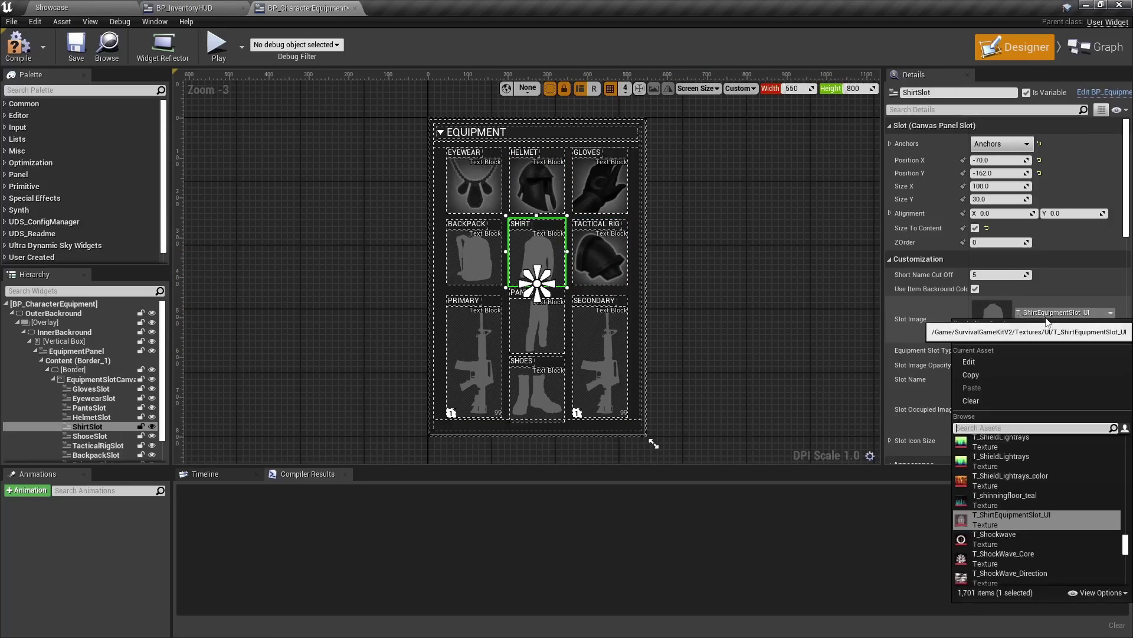
{"action": "type", "text": "chest"}
{"action": "left_click", "coordinate": [1015, 443]}
{"action": "left_click", "coordinate": [537, 325]}
{"action": "left_click", "coordinate": [1057, 313]}
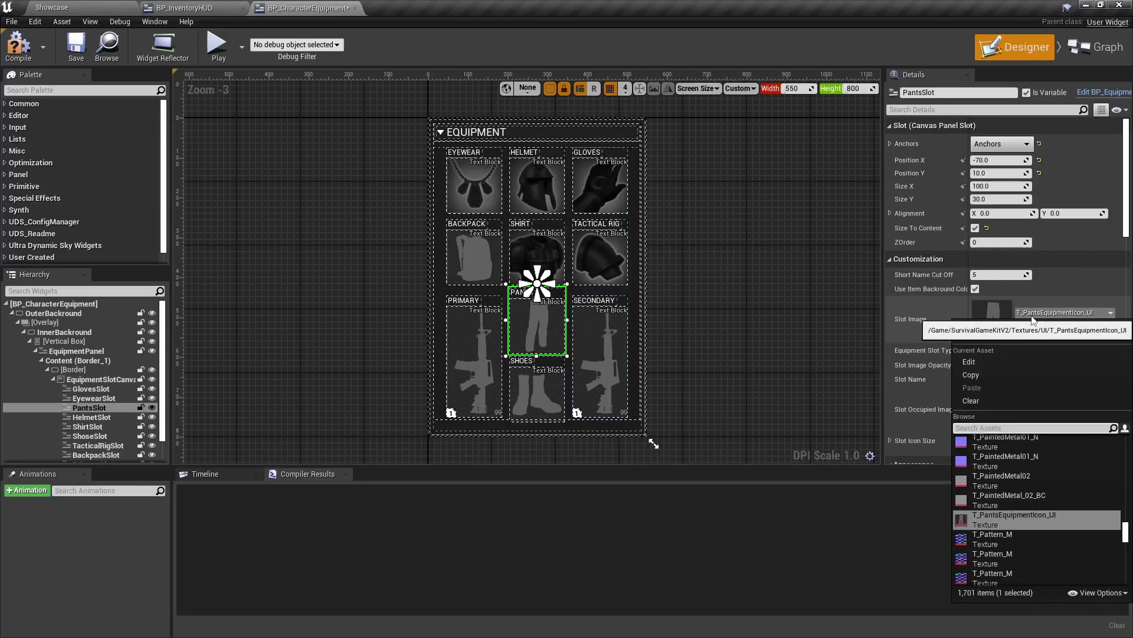
{"action": "type", "text": "leg"}
{"action": "left_click", "coordinate": [1015, 443]}
Set the shoes slot's image to Empty_Feet_Icon_128x128_Grey and the secondary weapon slot's image to the grey Empty_Staff_Icon_128x128 texture.
{"action": "left_click", "coordinate": [540, 393]}
{"action": "left_click", "coordinate": [1041, 313]}
{"action": "type", "text": "feet"}
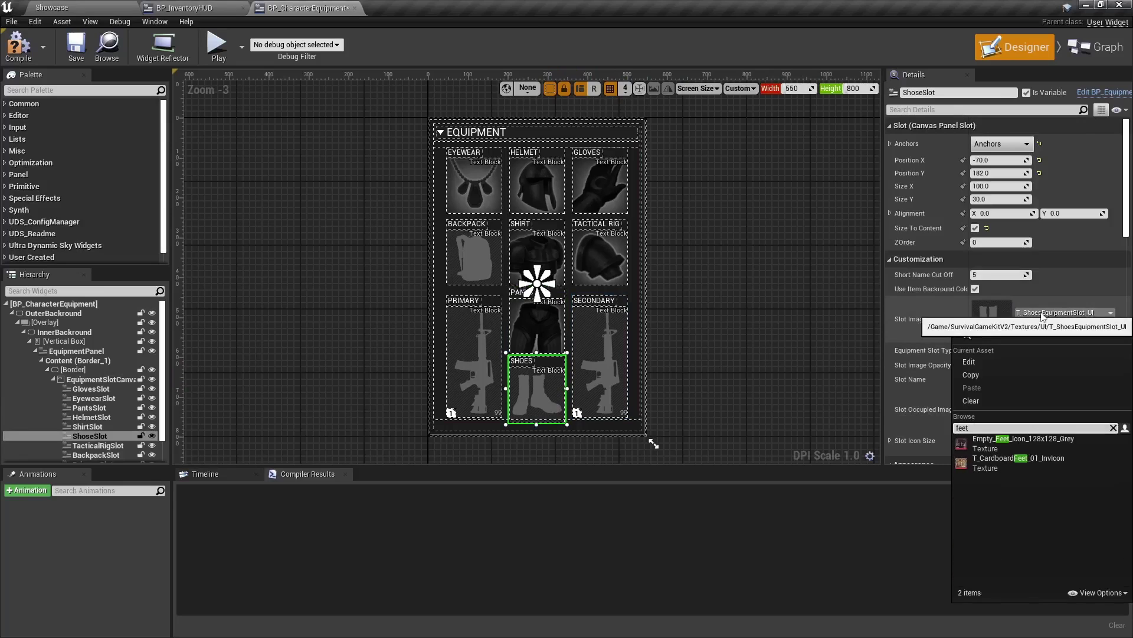
{"action": "left_click", "coordinate": [1015, 443]}
{"action": "left_click", "coordinate": [600, 360]}
{"action": "left_click", "coordinate": [1050, 285]}
{"action": "type", "text": "staf"}
{"action": "left_click", "coordinate": [1016, 418]}
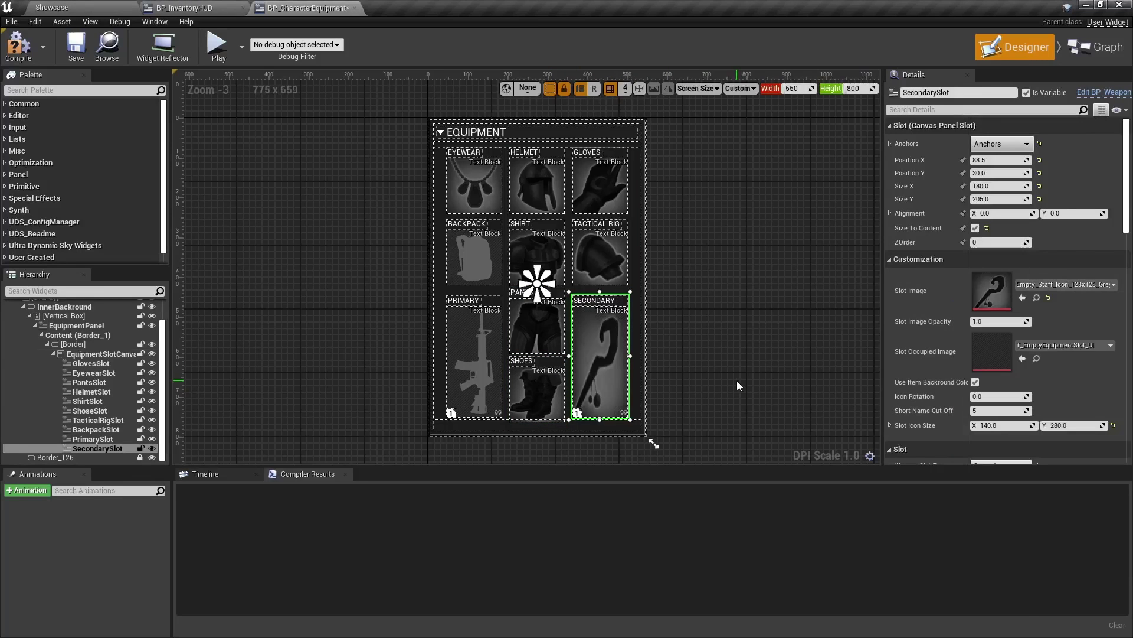
{"action": "scroll", "coordinate": [594, 319], "scroll_direction": "up", "scroll_amount": 5}
{"action": "left_click_drag", "start_coordinate": [610, 261], "coordinate": [611, 267]}
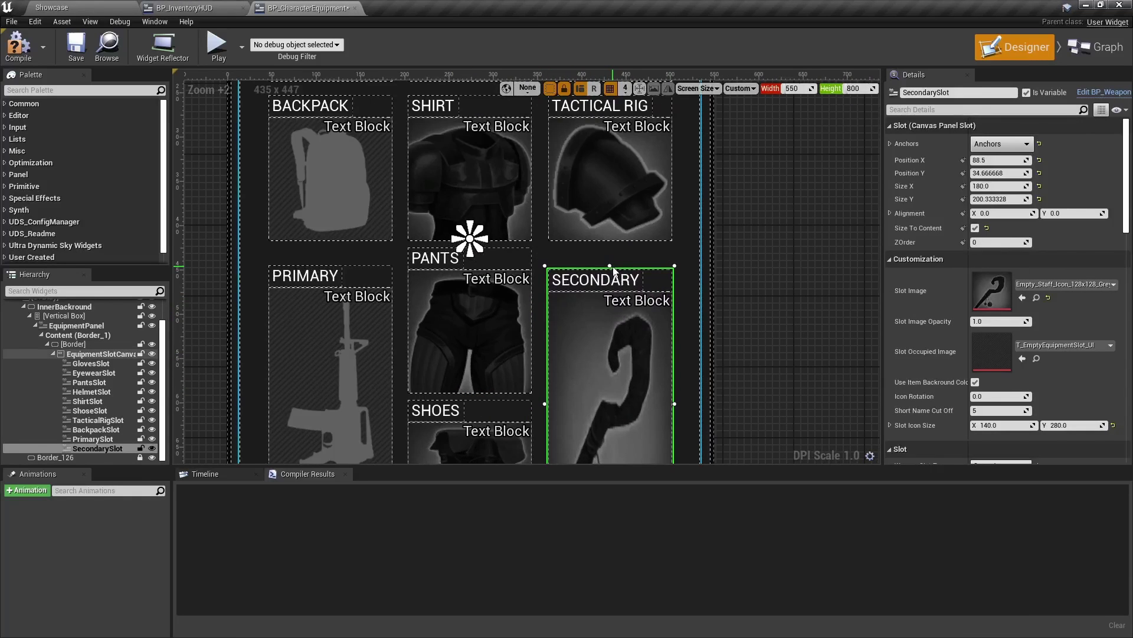
{"action": "key", "text": "ctrl+z"}
Set the primary weapon slot's image to the Empty_Dagger_Icon_128x128_Grey texture.
{"action": "left_click", "coordinate": [335, 347]}
{"action": "left_click", "coordinate": [1063, 284]}
{"action": "type", "text": "sword"}
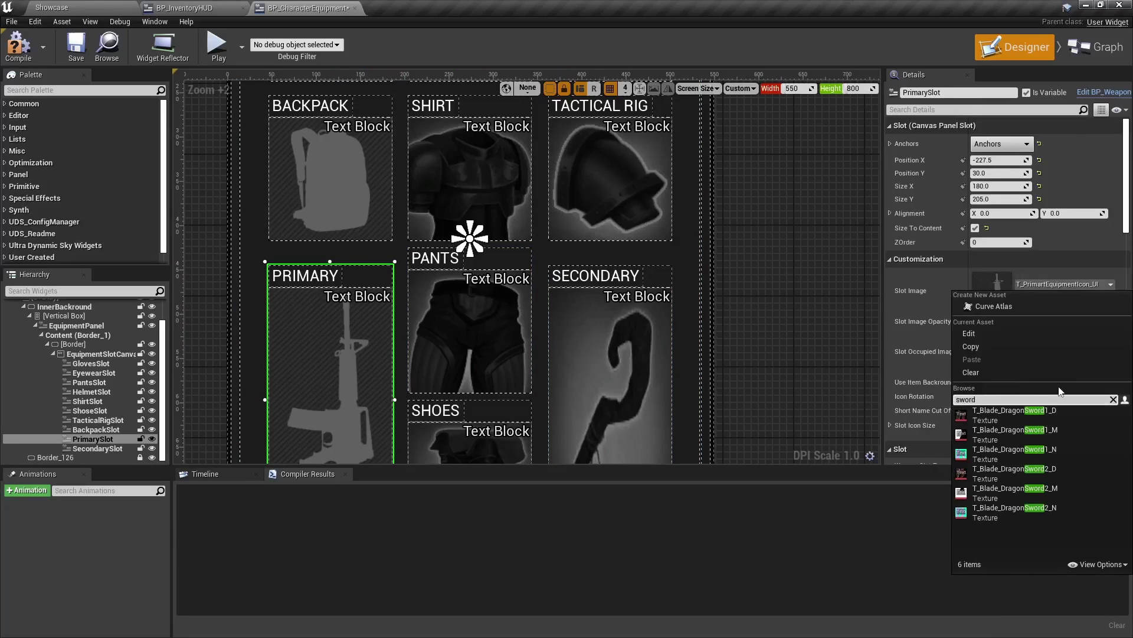
{"action": "key", "text": "Escape"}
{"action": "left_click", "coordinate": [1049, 286]}
{"action": "type", "text": "dagger"}
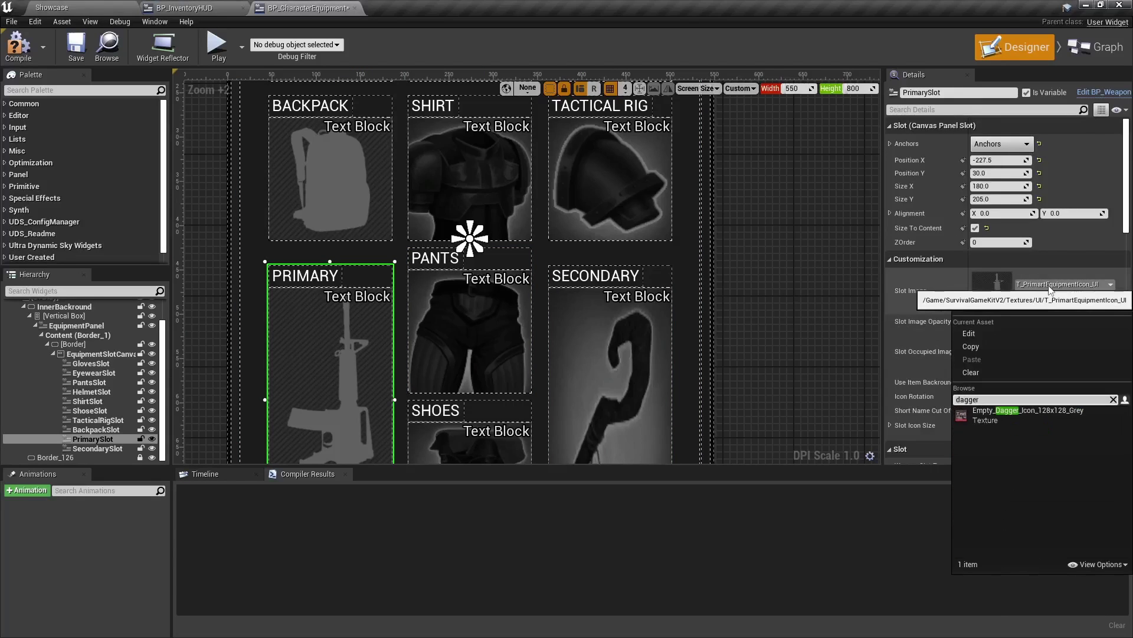
{"action": "left_click", "coordinate": [1001, 414]}
Set the backpack slot's image to the grey Empty_Cape_Icon_128x128 texture and compile the equipment widget.
{"action": "scroll", "coordinate": [742, 375], "scroll_direction": "down", "scroll_amount": 4}
{"action": "right_click_drag", "start_coordinate": [742, 376], "coordinate": [577, 305]}
{"action": "left_click", "coordinate": [476, 205]}
{"action": "left_click", "coordinate": [1063, 312]}
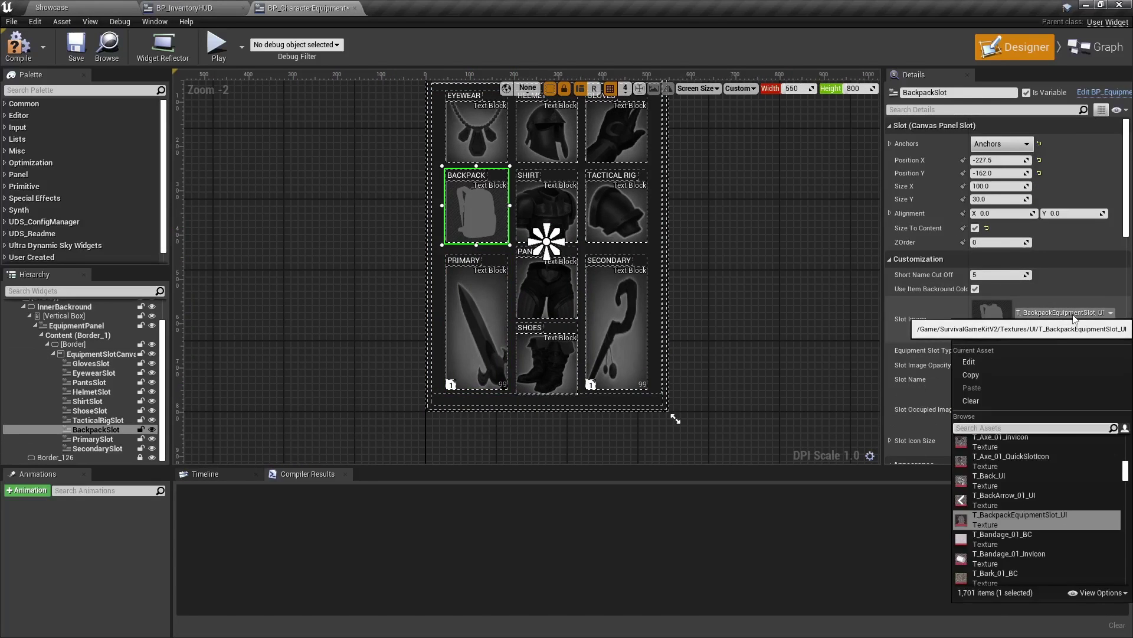
{"action": "type", "text": "cape"}
{"action": "left_click", "coordinate": [1004, 443]}
{"action": "right_click_drag", "start_coordinate": [769, 204], "coordinate": [745, 252]}
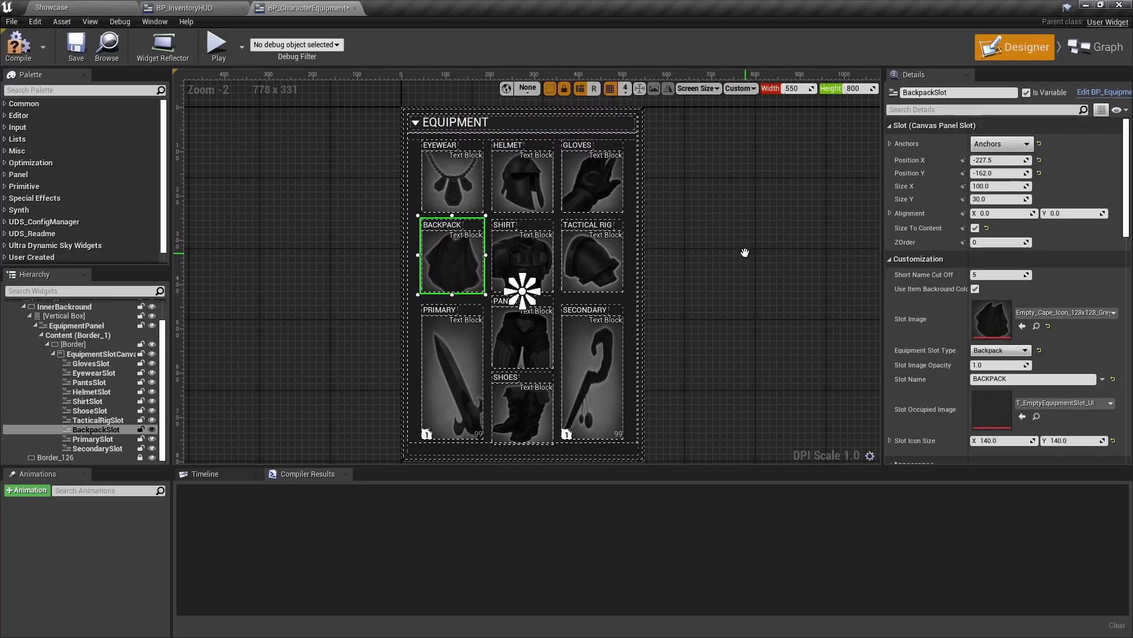
{"action": "left_click", "coordinate": [18, 46]}
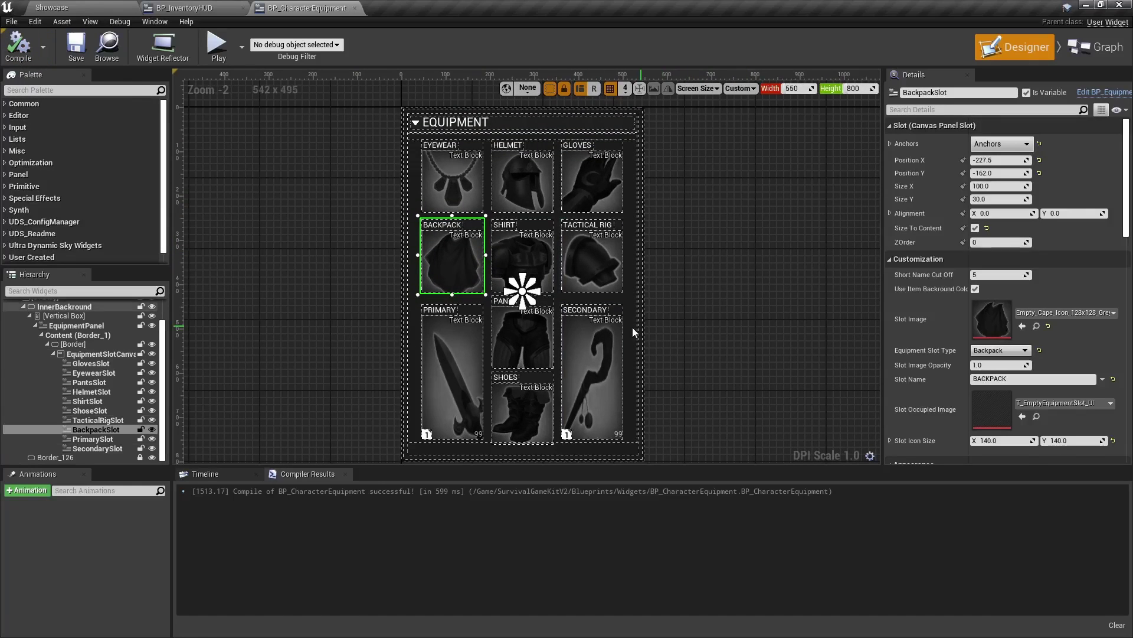
Inspect the secondary and primary weapon slots and open their BP_WeaponSlot widget.
{"action": "left_click", "coordinate": [584, 371]}
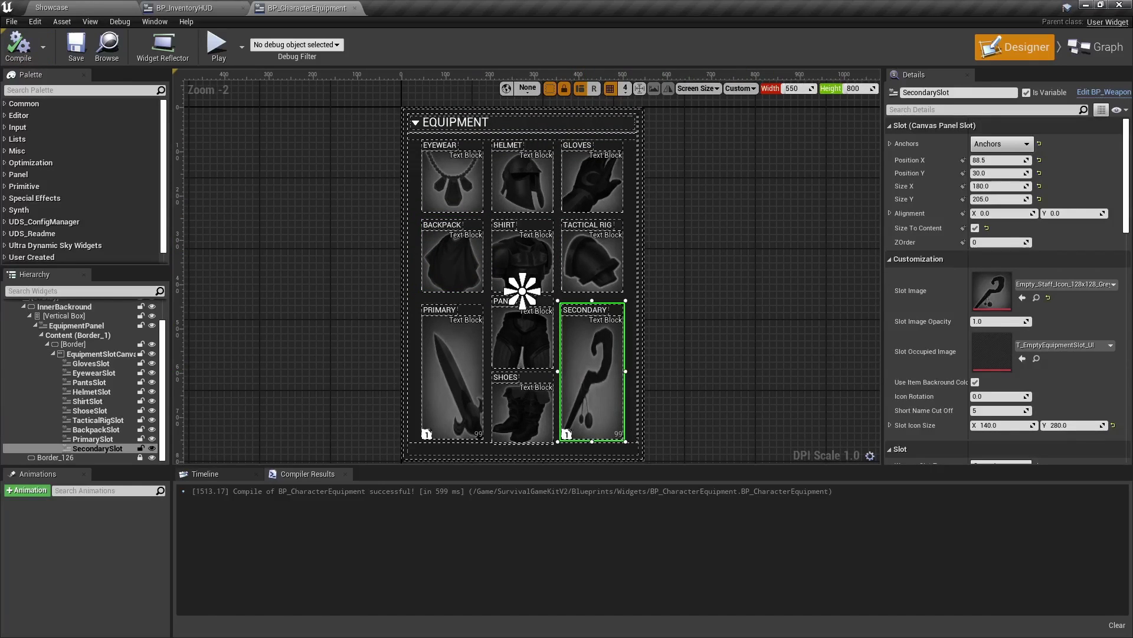
{"action": "left_click", "coordinate": [94, 439]}
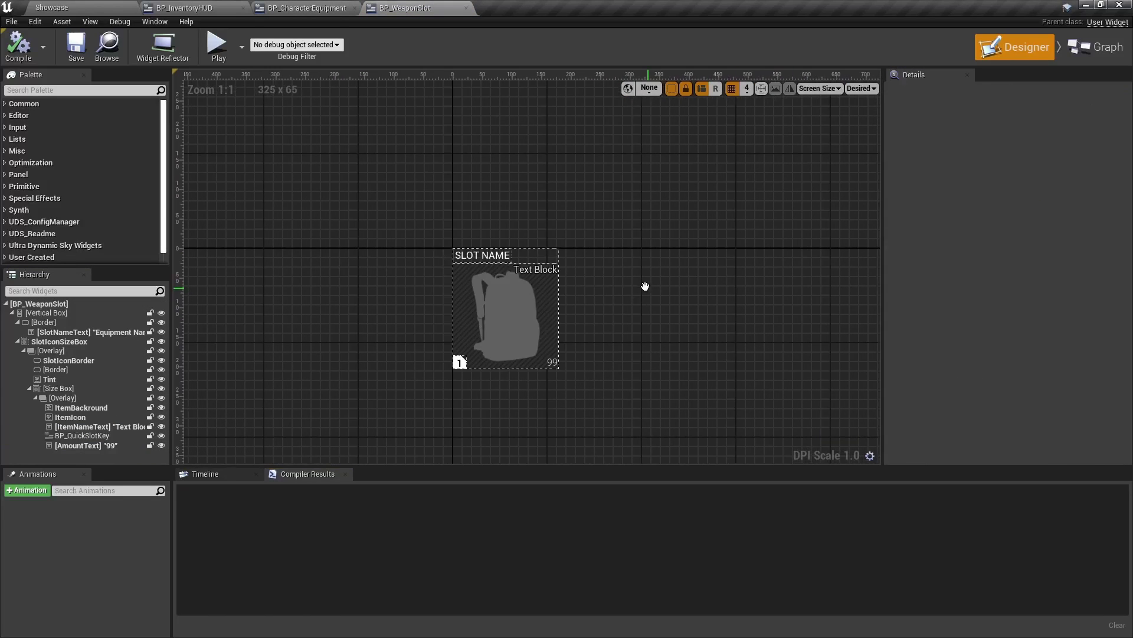
{"action": "left_click", "coordinate": [475, 252]}
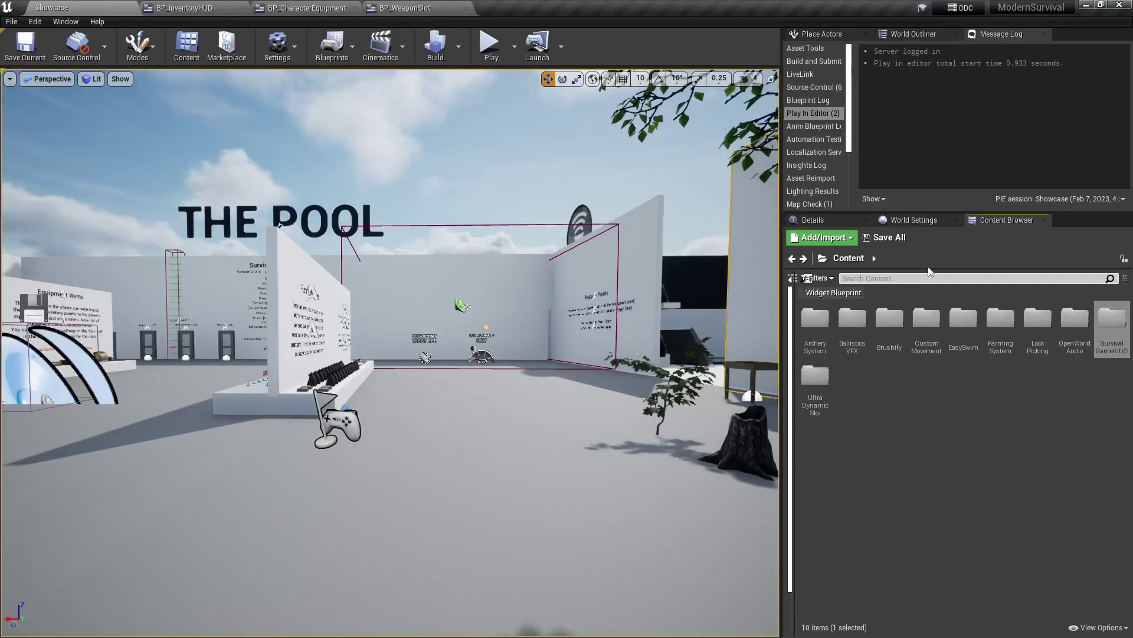
Search the project content for "slot" and open the E_SpecialSlotType and E_WeaponSlots enumerations.
{"action": "key", "text": "Return"}
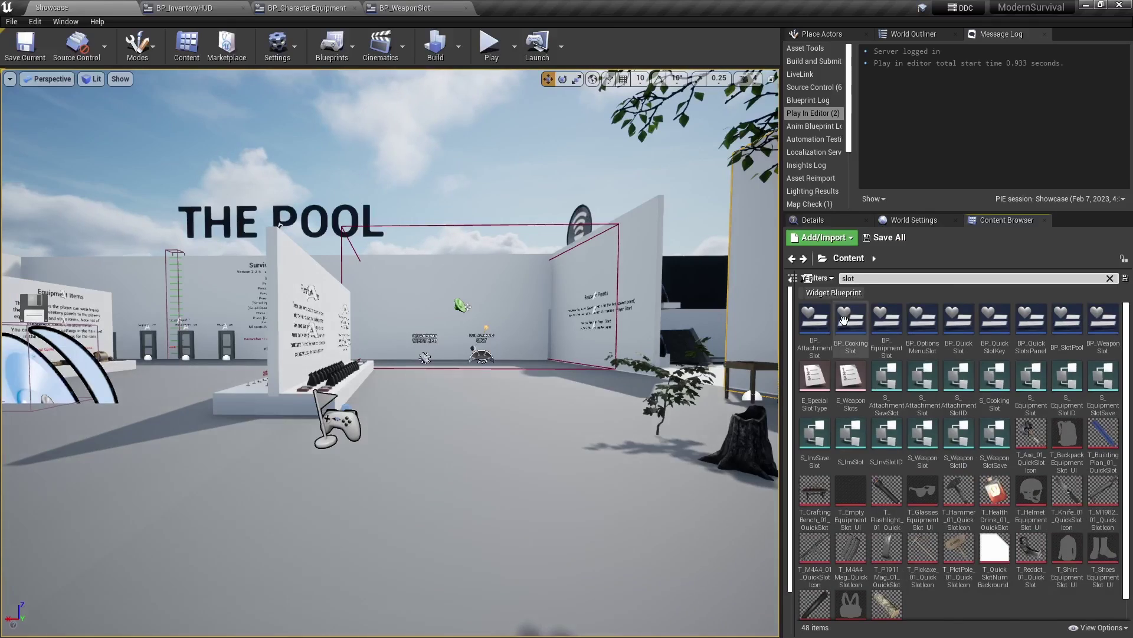
{"action": "double_click", "coordinate": [821, 390]}
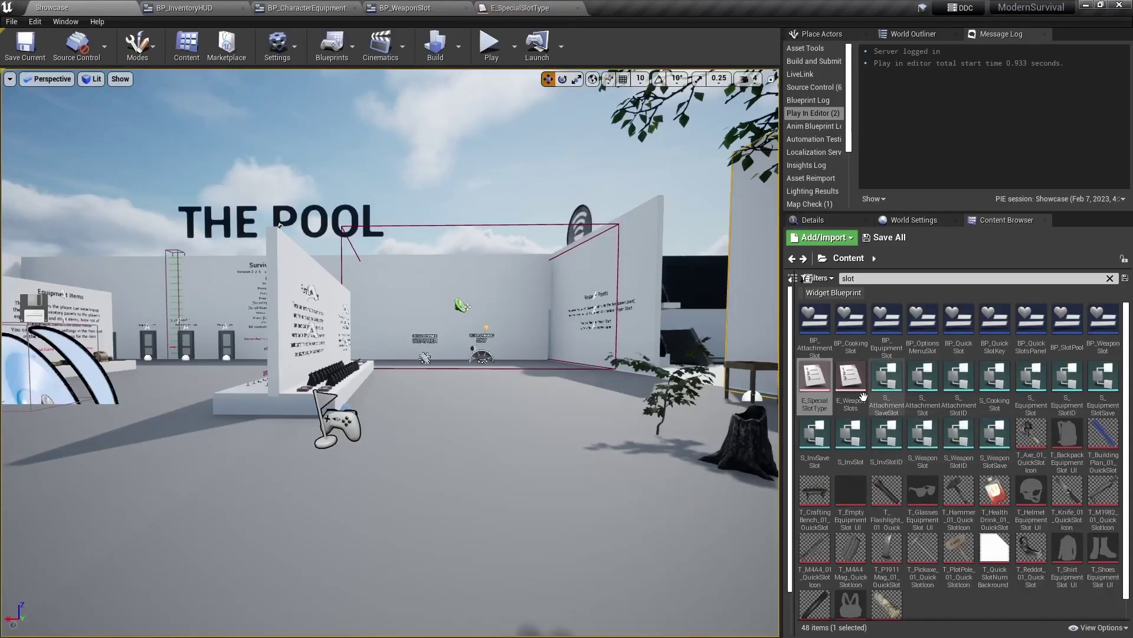
{"action": "double_click", "coordinate": [859, 397]}
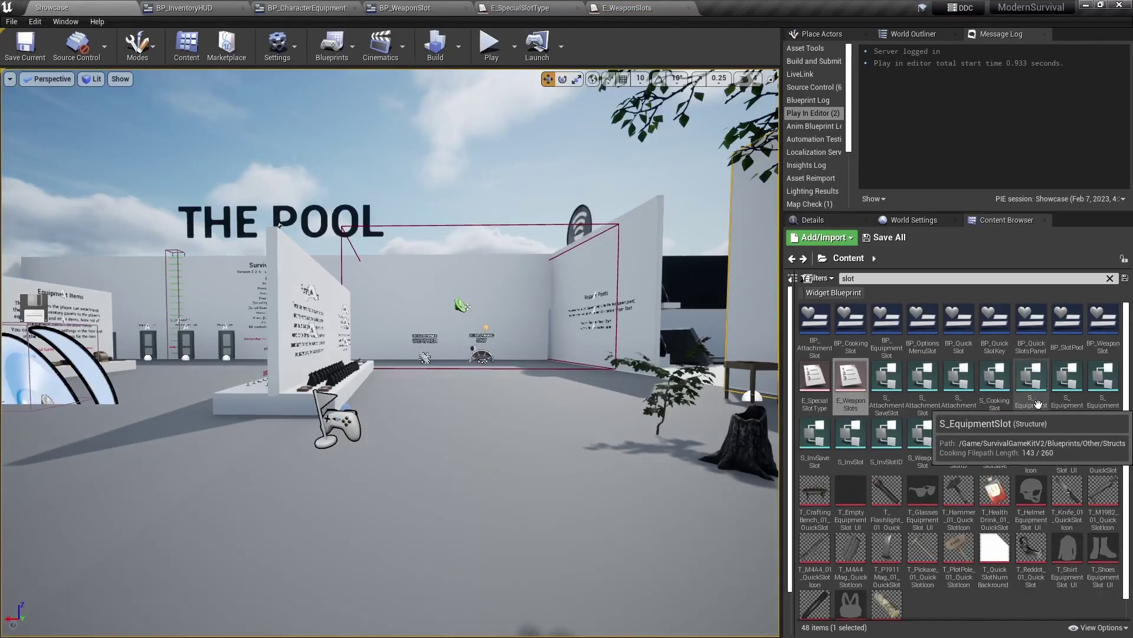
{"action": "scroll", "coordinate": [1083, 452], "scroll_direction": "up", "scroll_amount": 1}
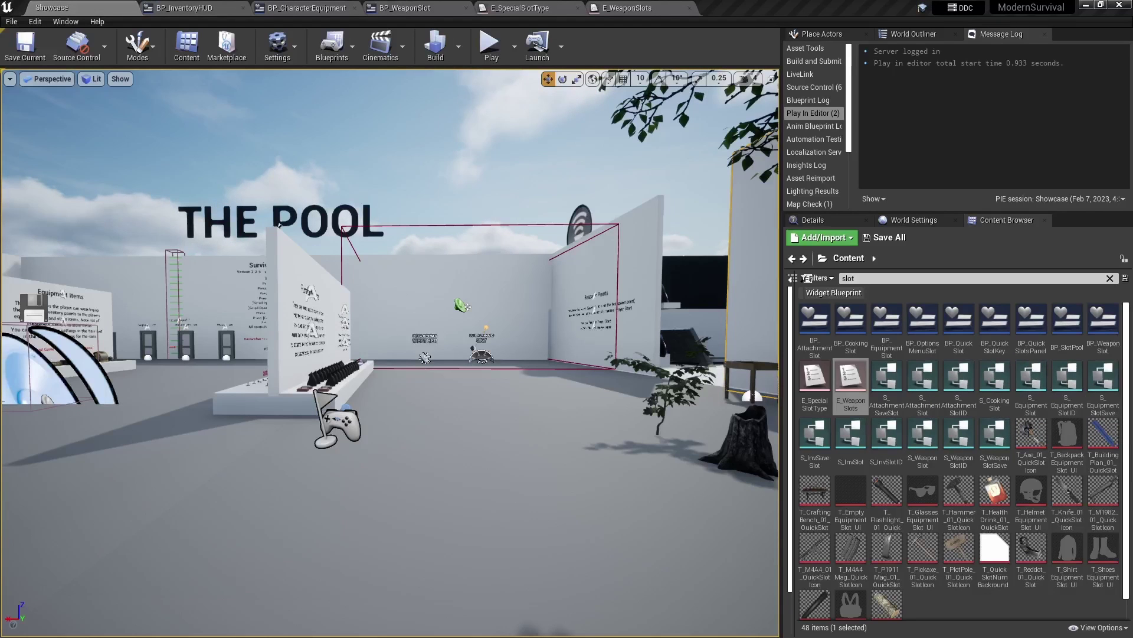
Return to BP_CharacterEquipment, set the InnerBackground border's brush image to gb_over_T5, compile, and expand its brush color values.
{"action": "left_click", "coordinate": [188, 8]}
{"action": "left_click", "coordinate": [302, 8]}
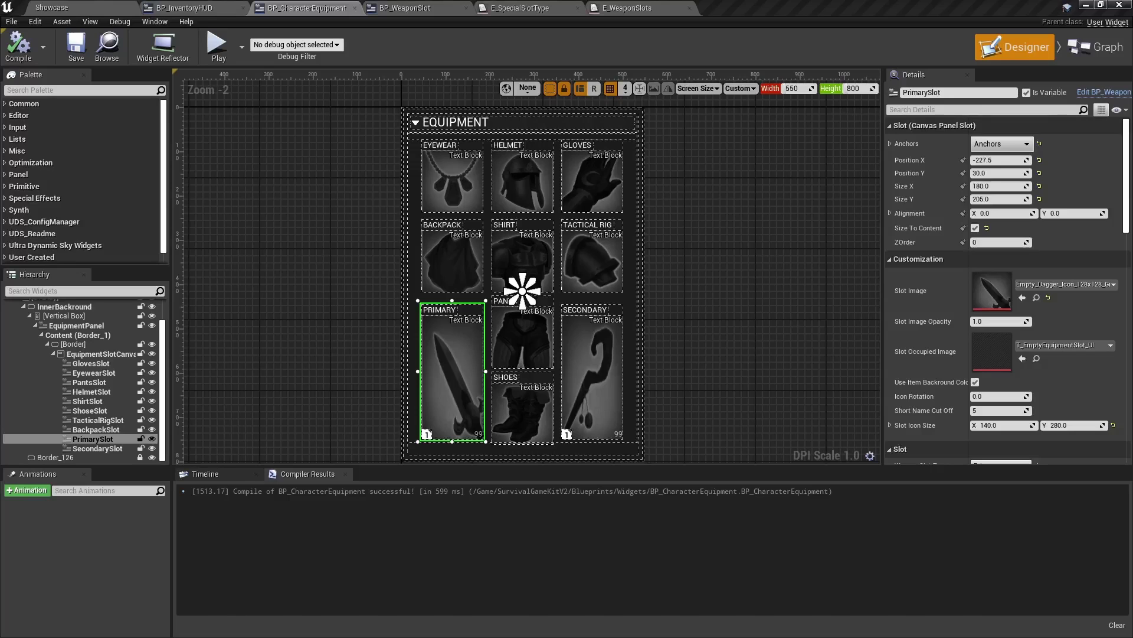
{"action": "scroll", "coordinate": [95, 348], "scroll_direction": "up", "scroll_amount": 2}
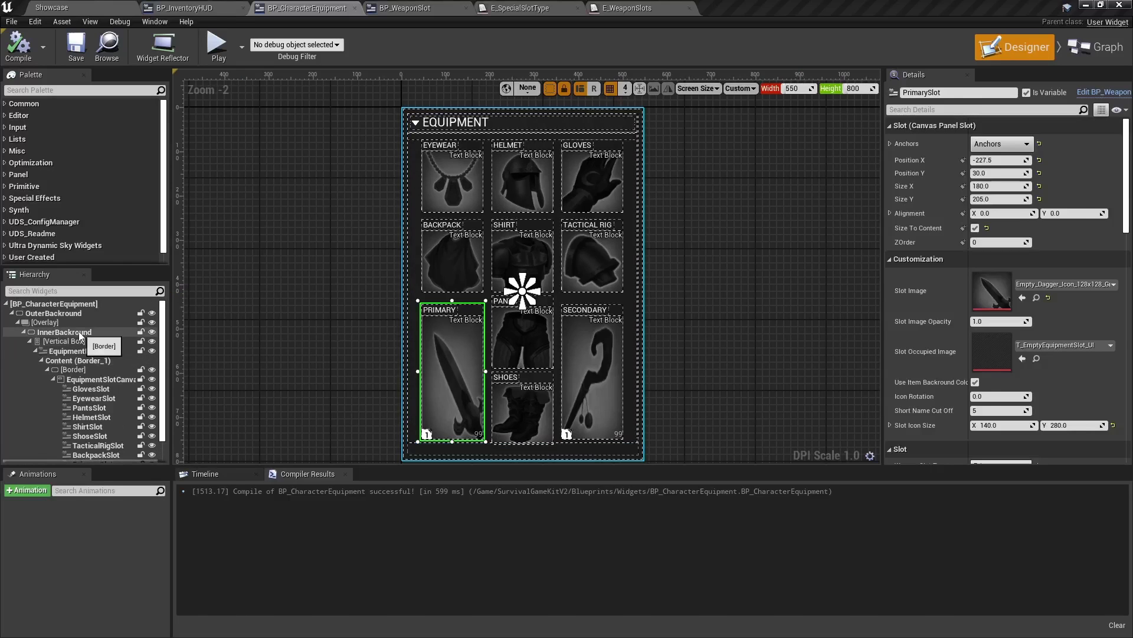
{"action": "left_click", "coordinate": [65, 332]}
{"action": "left_click", "coordinate": [1040, 326]}
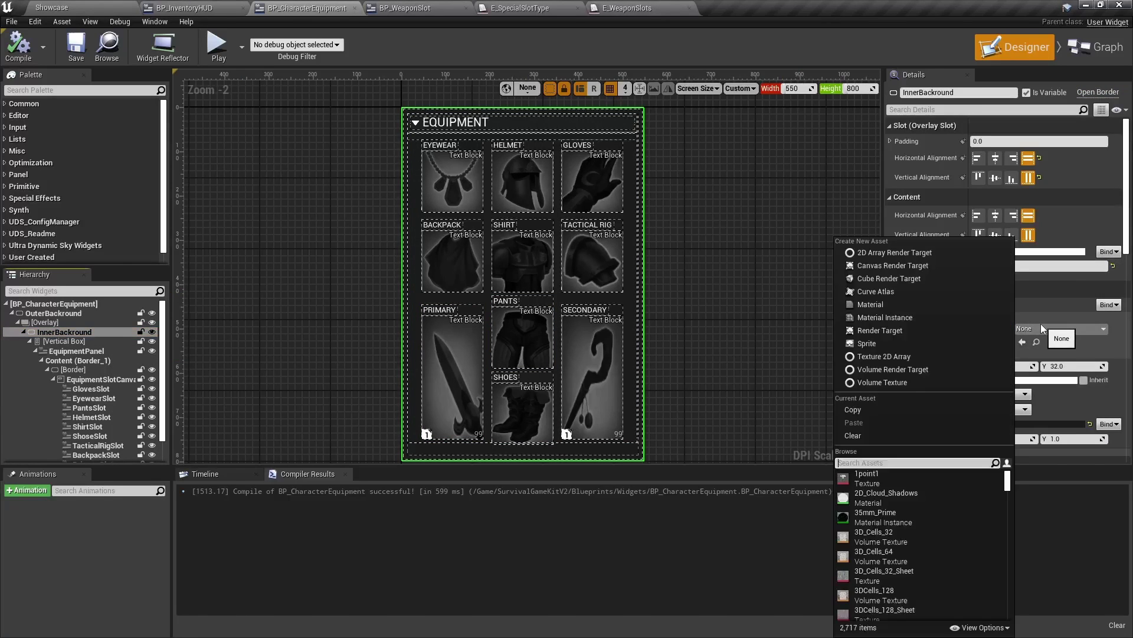
{"action": "type", "text": "gb over"}
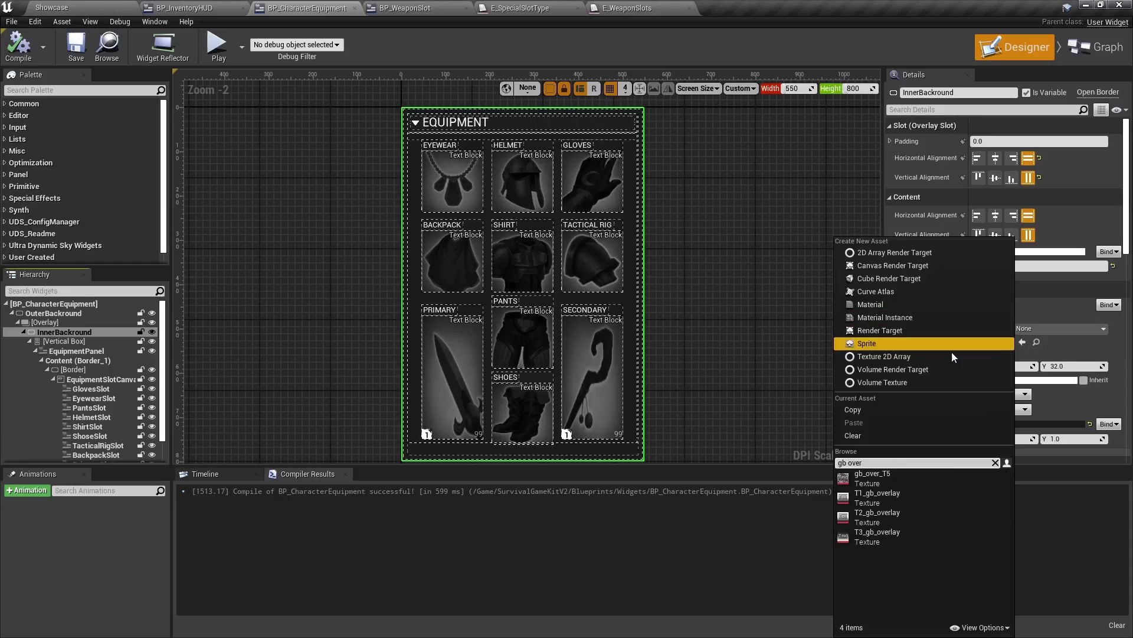
{"action": "left_click", "coordinate": [873, 475]}
{"action": "left_click", "coordinate": [22, 54]}
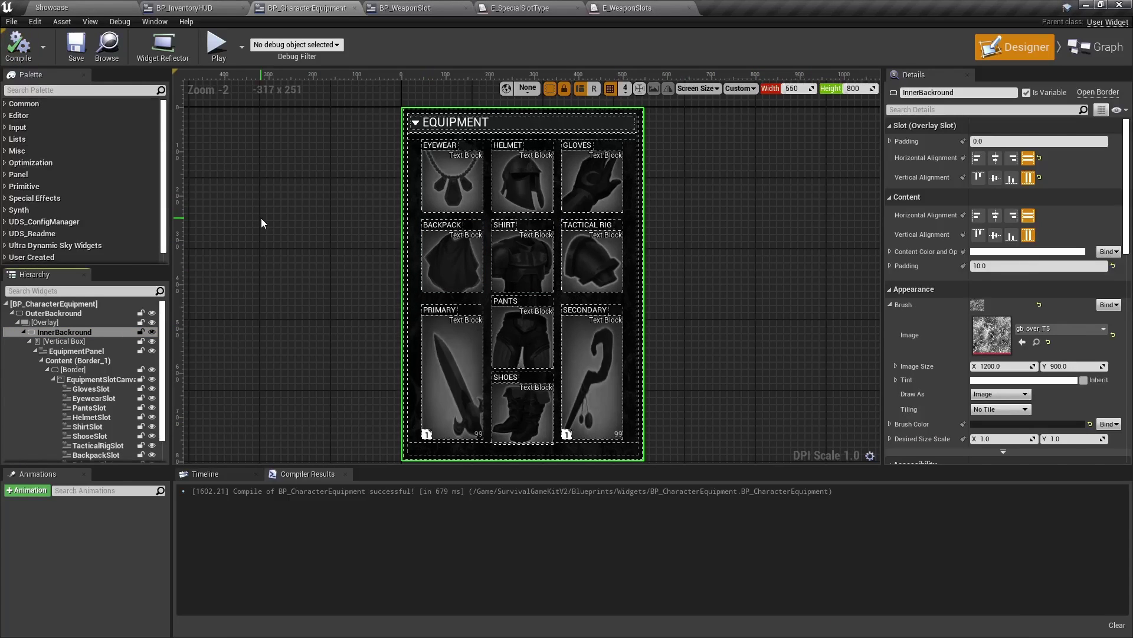
{"action": "left_click", "coordinate": [891, 423]}
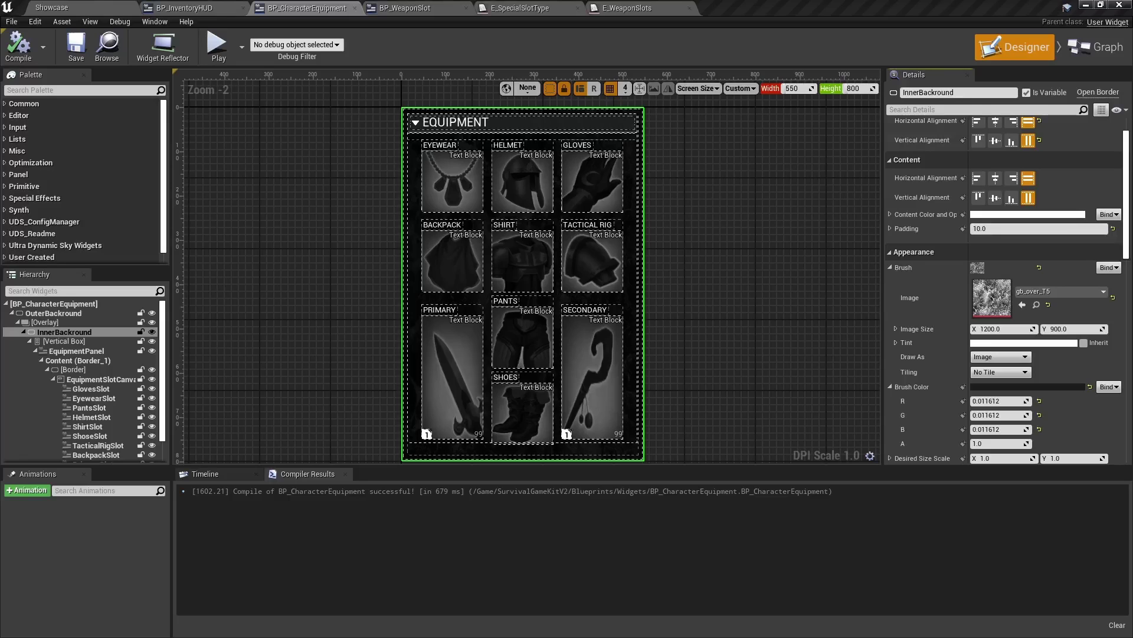
Open the equipment panel's BP_Panel widget and set the EquipmentTitleBorder brush image to T2_gb_empty.
{"action": "left_click", "coordinate": [77, 351]}
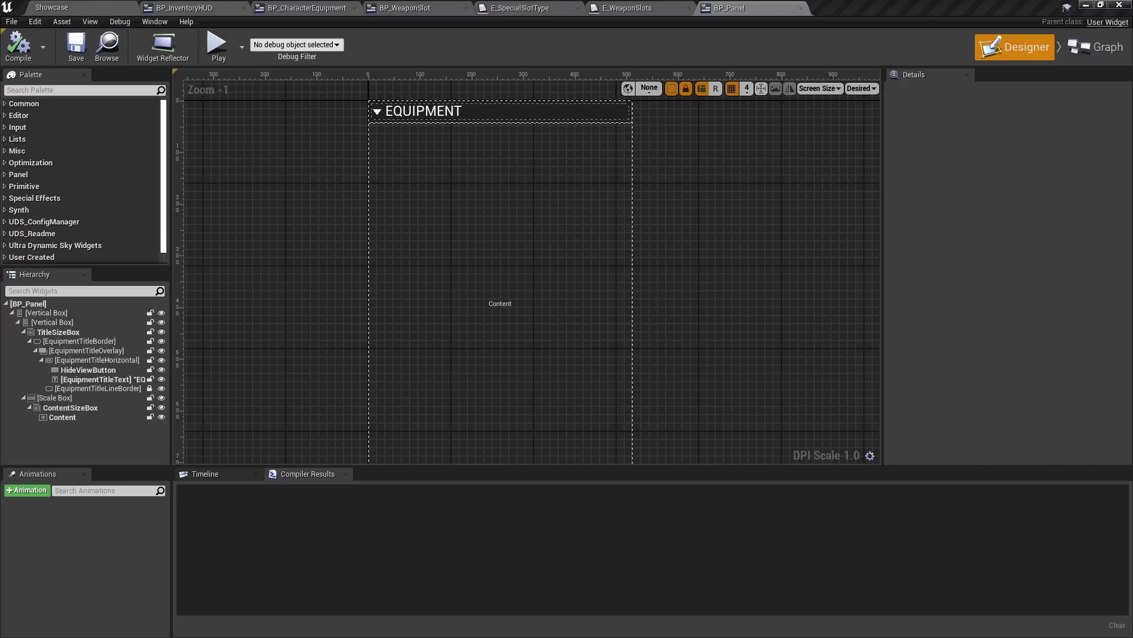
{"action": "scroll", "coordinate": [731, 370], "scroll_direction": "up", "scroll_amount": 3}
{"action": "left_click", "coordinate": [570, 247]}
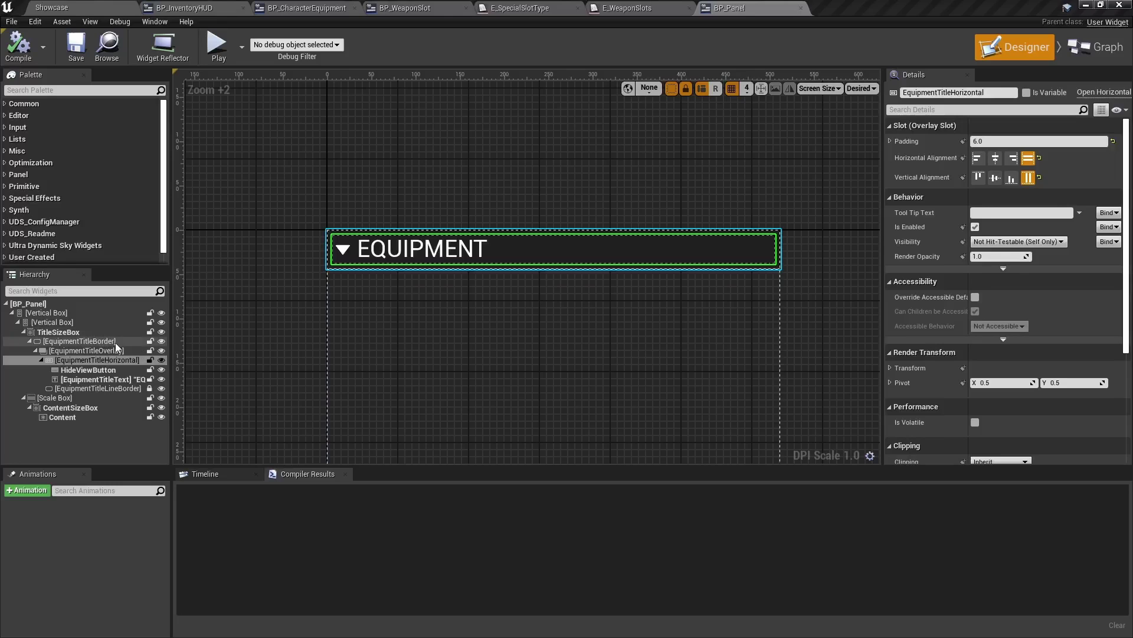
{"action": "left_click", "coordinate": [79, 341]}
{"action": "left_click", "coordinate": [1037, 329]}
{"action": "type", "text": "gb empty"}
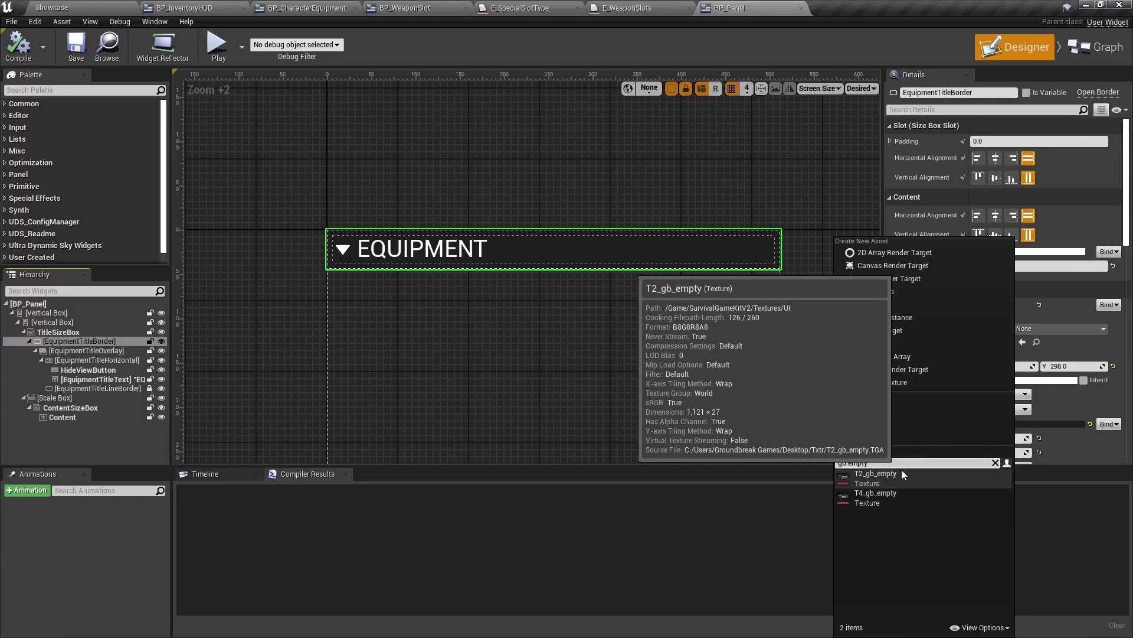
{"action": "left_click", "coordinate": [903, 473]}
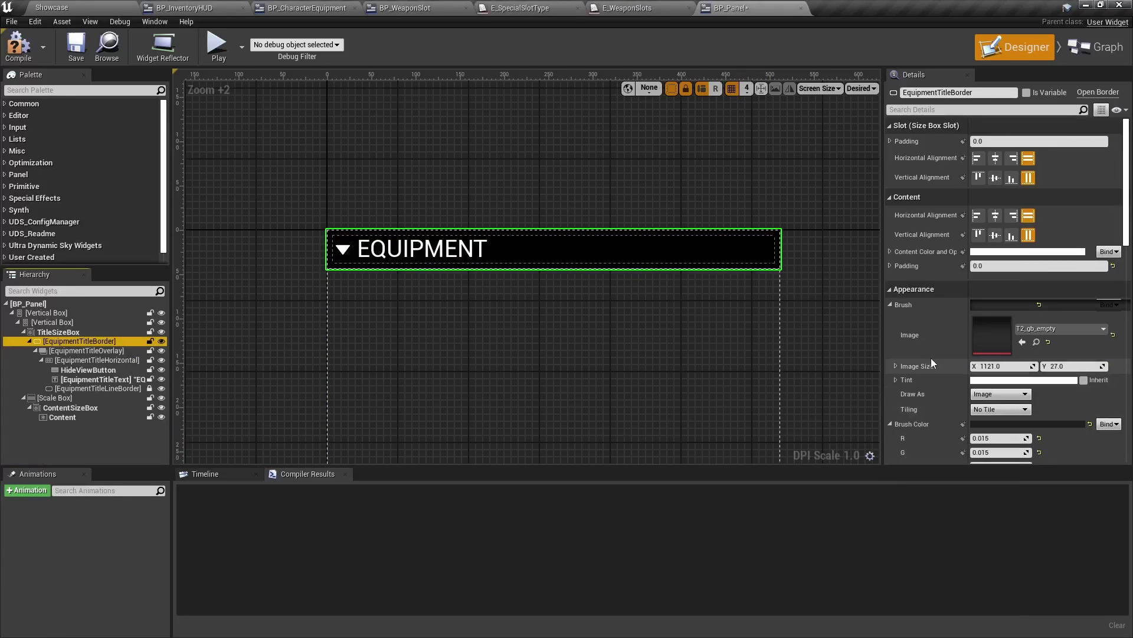
Set the EquipmentTitleBorder's brush color to white.
{"action": "left_click", "coordinate": [1036, 424]}
{"action": "left_click_drag", "start_coordinate": [807, 571], "coordinate": [803, 572]}
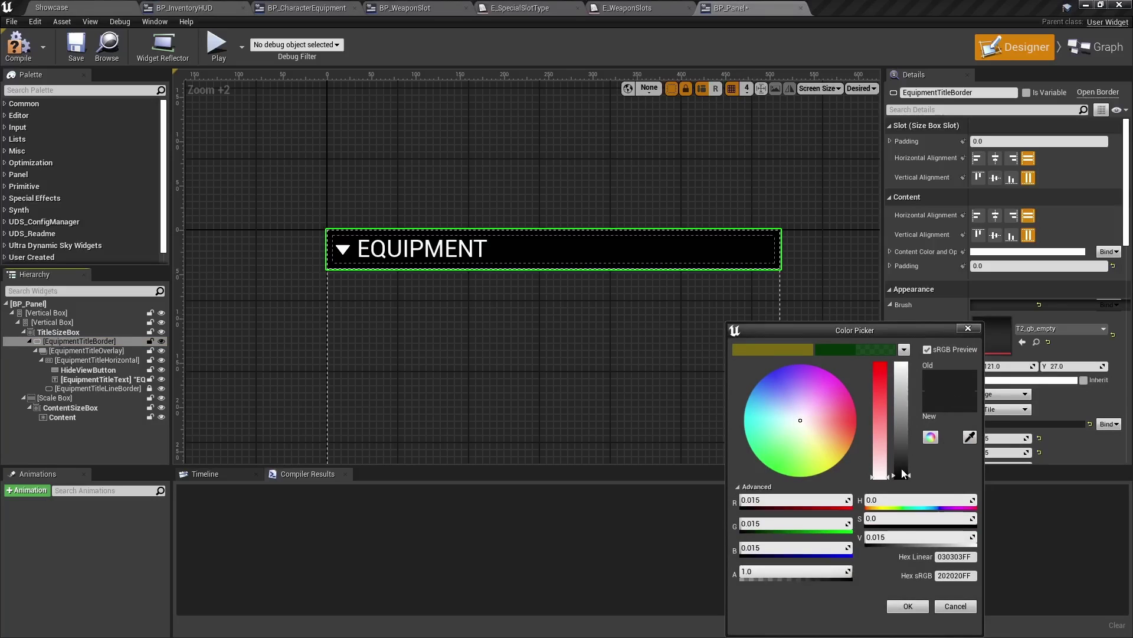
{"action": "left_click", "coordinate": [956, 606]}
{"action": "scroll", "coordinate": [615, 250], "scroll_direction": "up", "scroll_amount": 2}
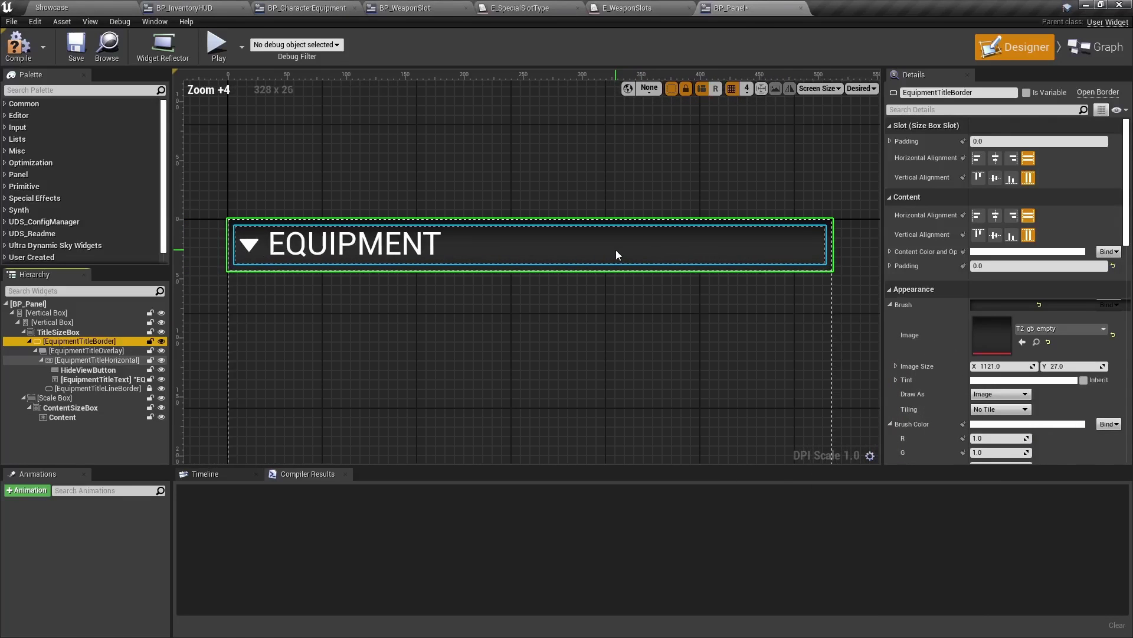
Compile BP_Panel and darken the HideViewButton's normal tint to a dark gray with a value of about 0.07.
{"action": "left_click", "coordinate": [21, 59]}
{"action": "left_click", "coordinate": [249, 244]}
{"action": "left_click", "coordinate": [1003, 316]}
{"action": "left_click_drag", "start_coordinate": [896, 357], "coordinate": [896, 462]}
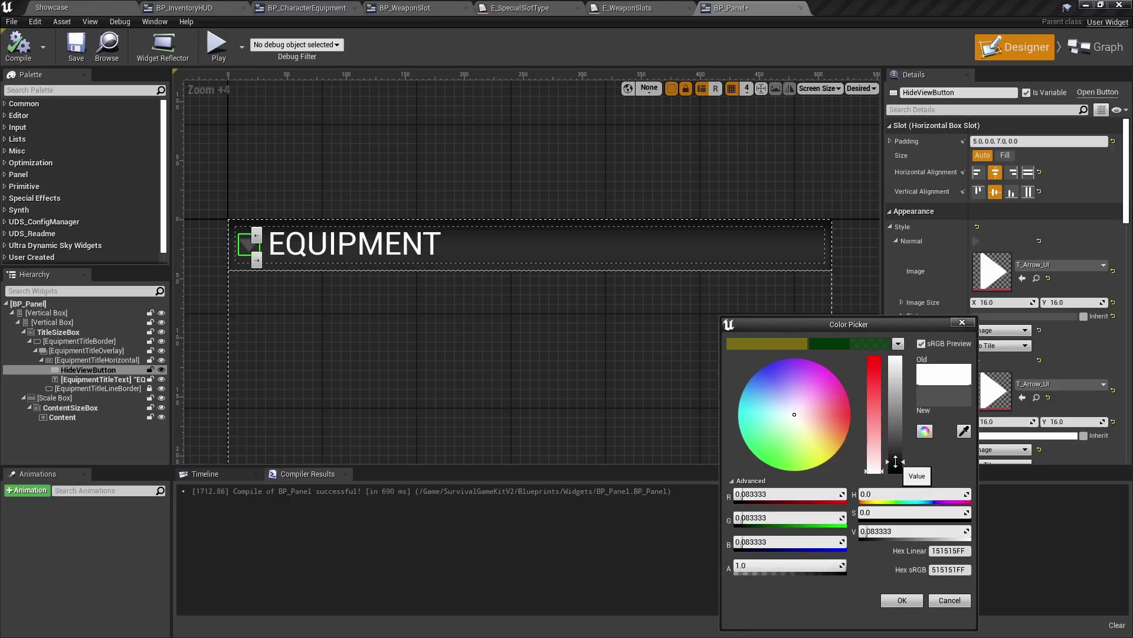
{"action": "left_click", "coordinate": [902, 599]}
Set the EquipmentTitleText font family to NorseBold-2Kge_Font, trying Norse-KaWl_Font for comparison.
{"action": "left_click", "coordinate": [354, 243]}
{"action": "left_click", "coordinate": [1039, 350]}
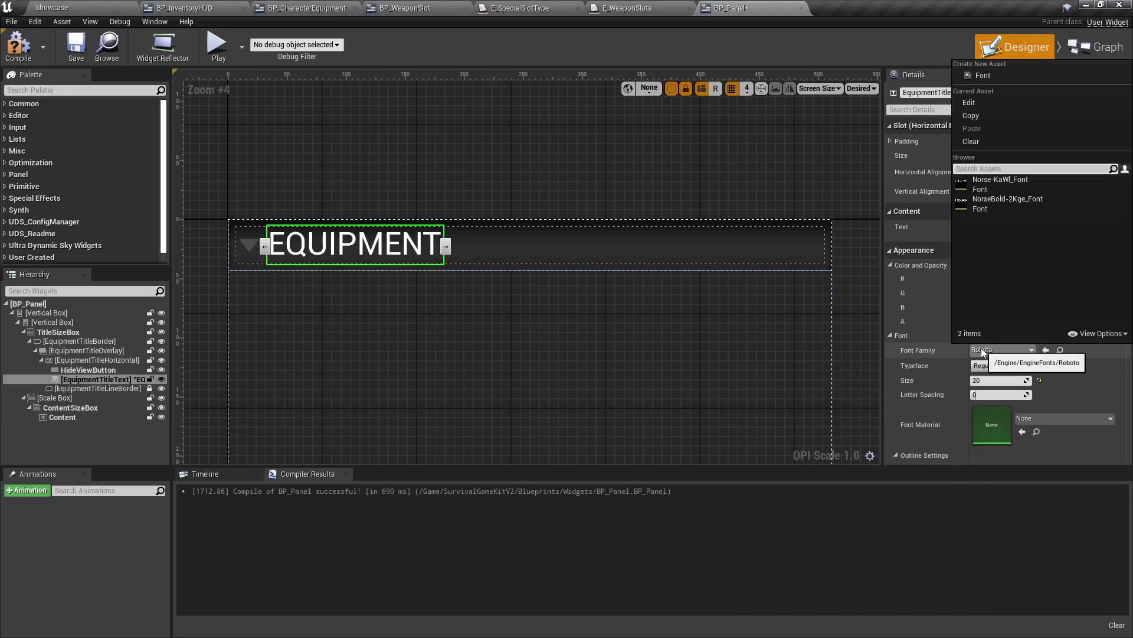
{"action": "left_click", "coordinate": [1000, 203]}
{"action": "left_click", "coordinate": [1002, 350]}
{"action": "left_click", "coordinate": [1000, 179]}
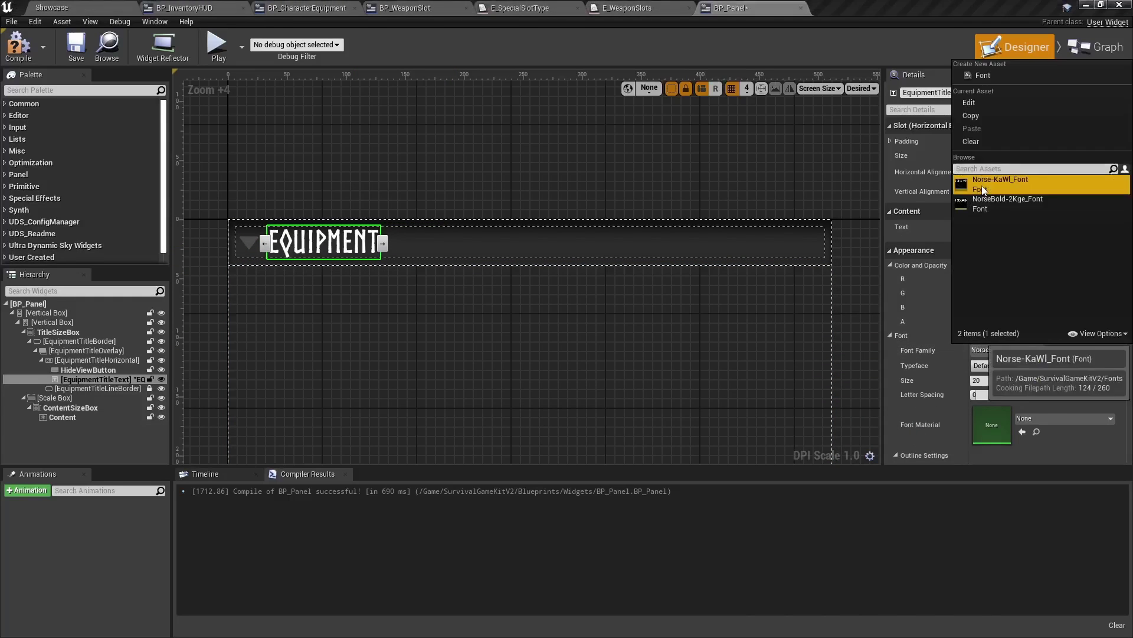
{"action": "left_click", "coordinate": [1003, 350]}
{"action": "left_click", "coordinate": [1001, 203]}
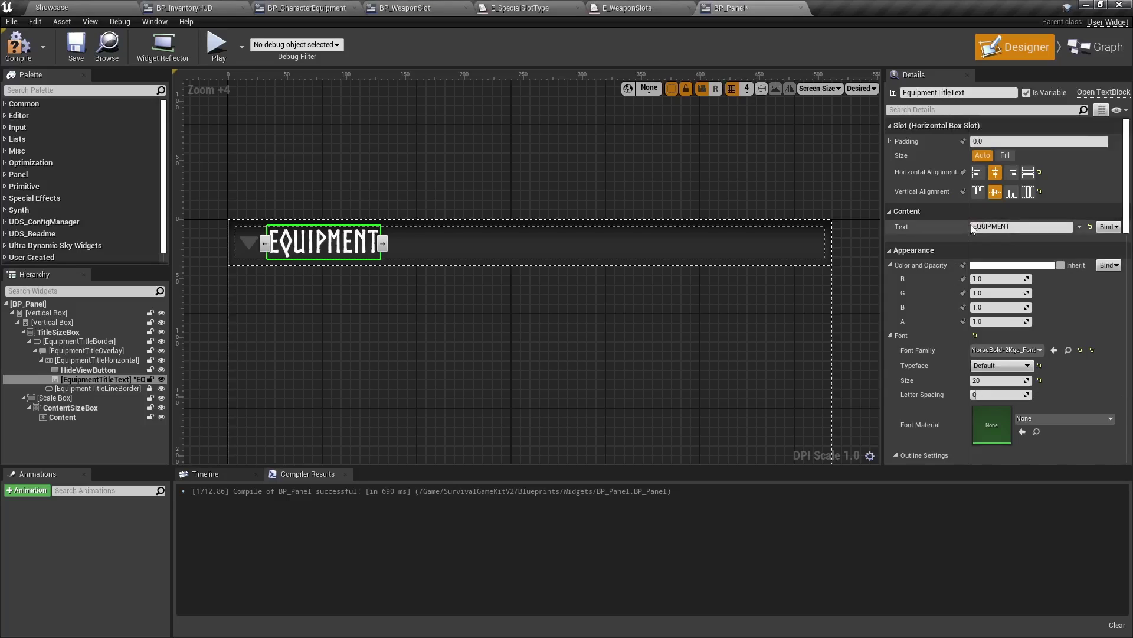
Color the EquipmentTitleText a sandy beige, hex sRGB DBC28EFF.
{"action": "left_click", "coordinate": [984, 268]}
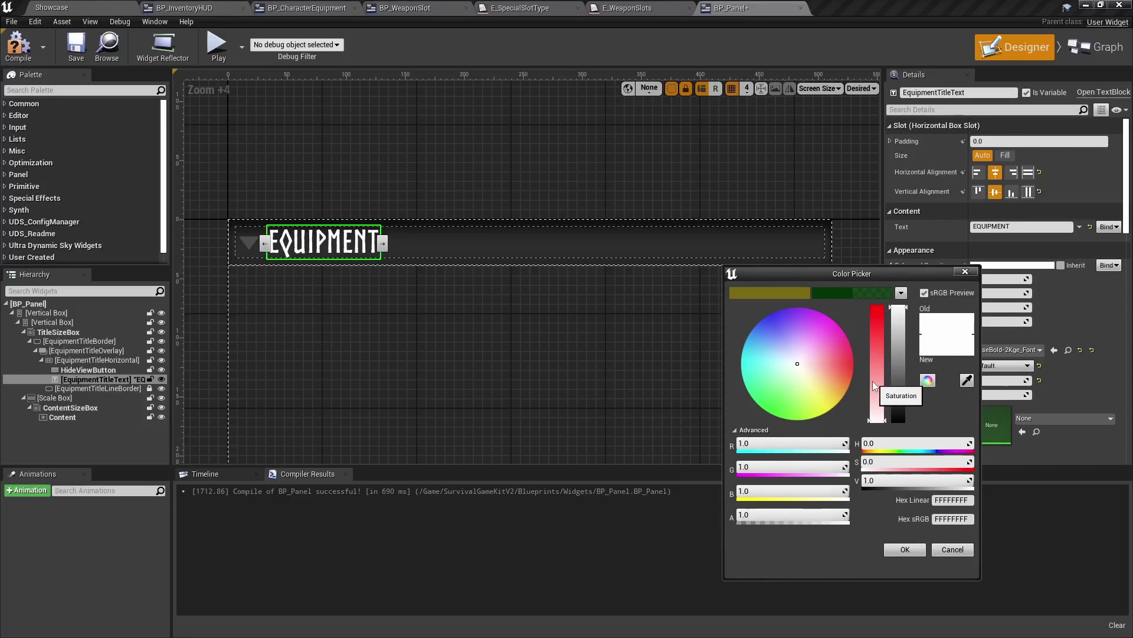
{"action": "left_click", "coordinate": [927, 380]}
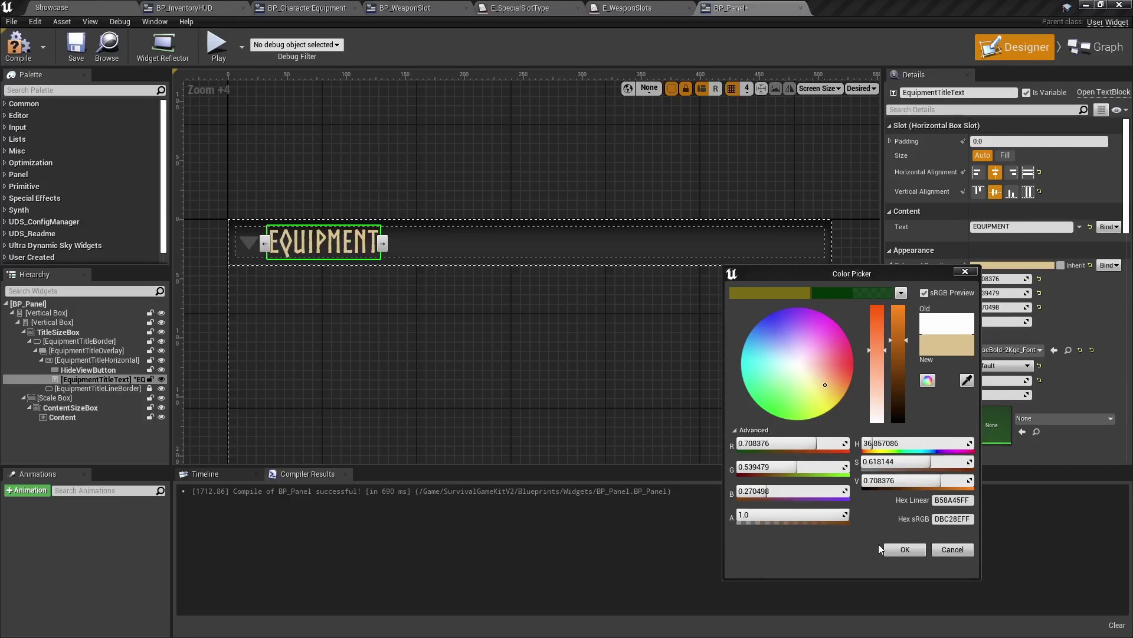
{"action": "left_click_drag", "start_coordinate": [946, 345], "coordinate": [886, 328]}
{"action": "left_click", "coordinate": [905, 549]}
Try an outline size of 1 on the title text and restore it to 0.
{"action": "scroll", "coordinate": [942, 386], "scroll_direction": "down", "scroll_amount": 5}
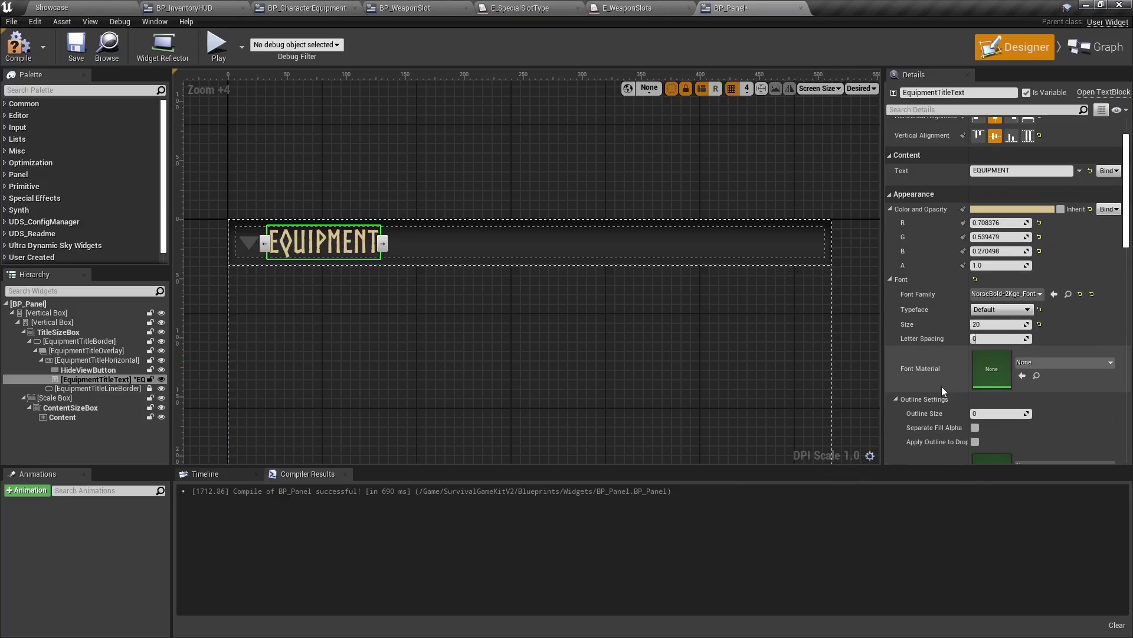
{"action": "left_click_drag", "start_coordinate": [983, 375], "coordinate": [989, 375]}
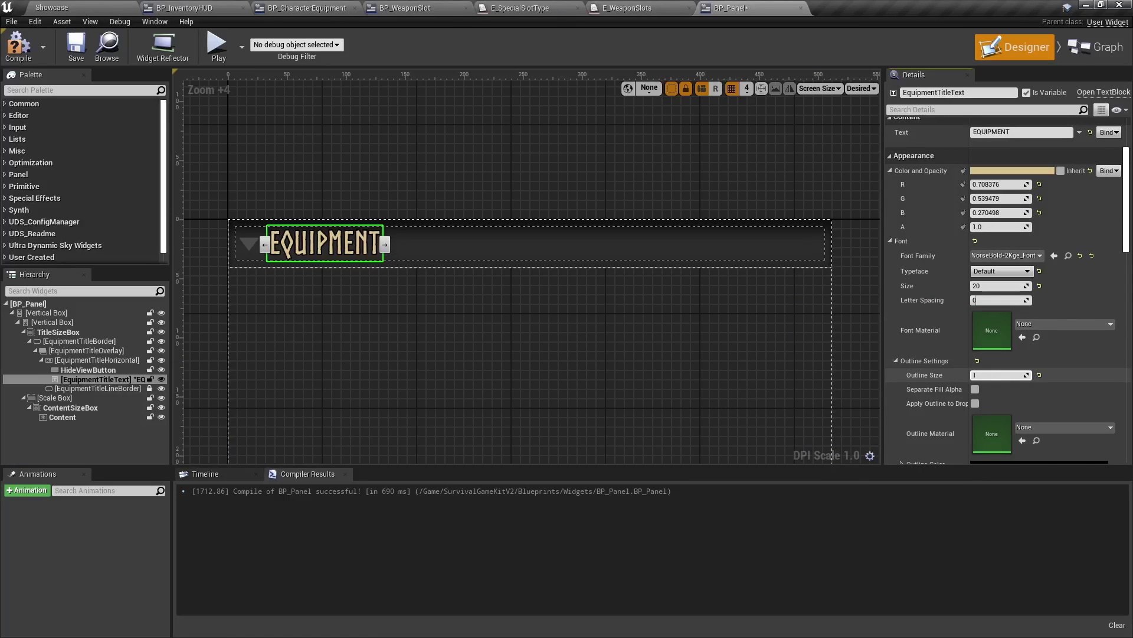
{"action": "key", "text": "Return"}
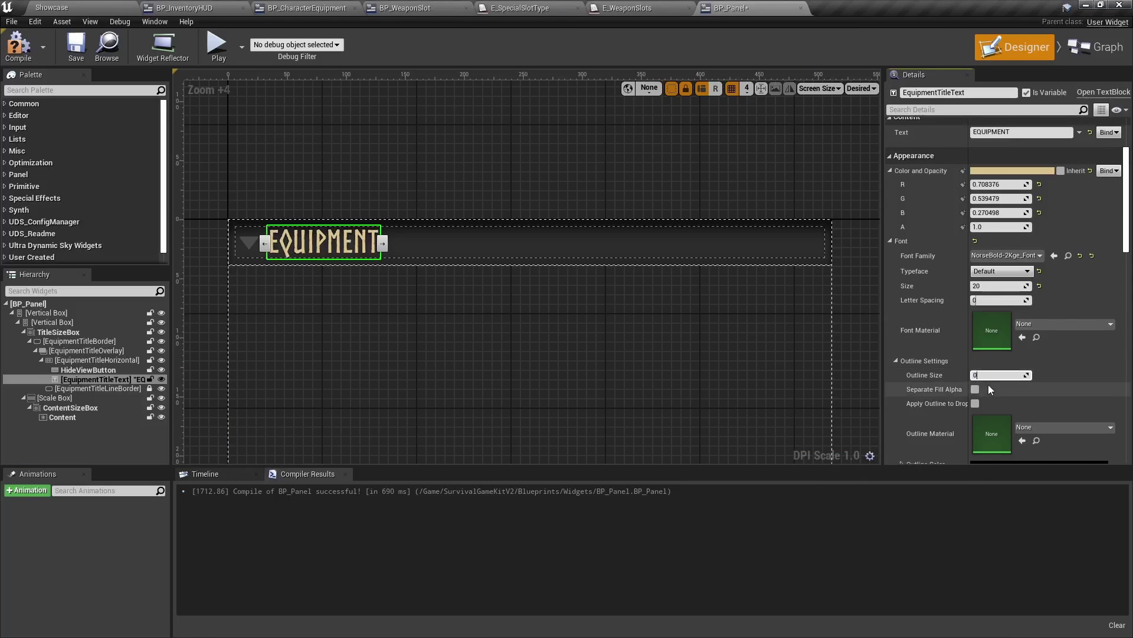
{"action": "scroll", "coordinate": [1013, 400], "scroll_direction": "down", "scroll_amount": 1}
{"action": "left_click", "coordinate": [897, 303]}
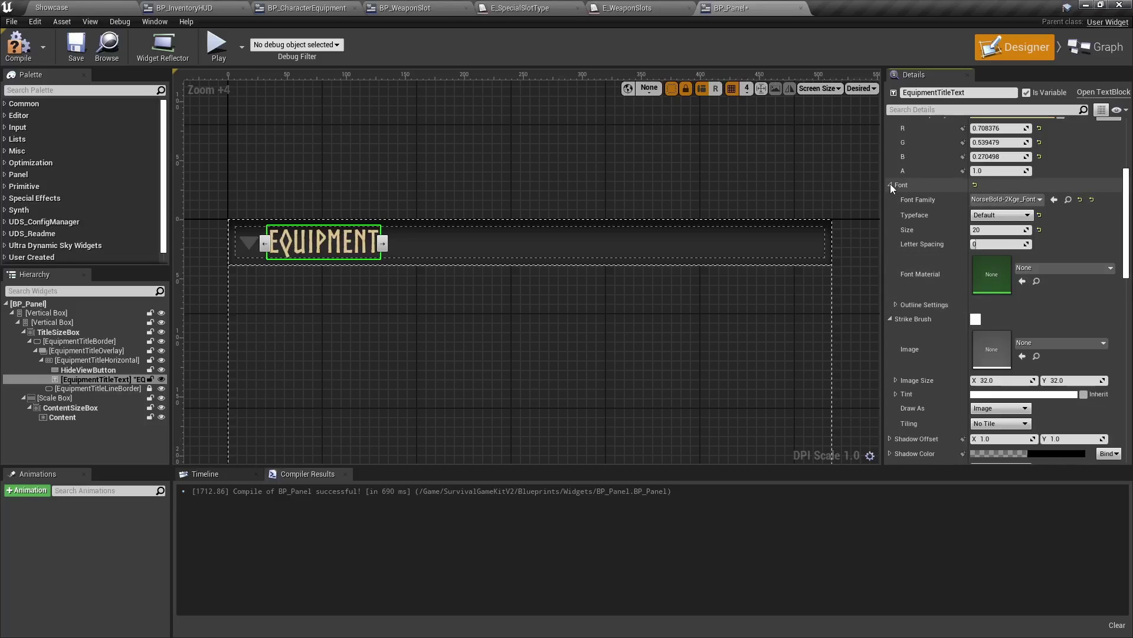
Give the title text a black shadow with 0.763 alpha and an offset of about 1.61 by 1.97, and compile.
{"action": "left_click", "coordinate": [890, 183]}
{"action": "left_click", "coordinate": [984, 333]}
{"action": "left_click_drag", "start_coordinate": [794, 571], "coordinate": [836, 571]}
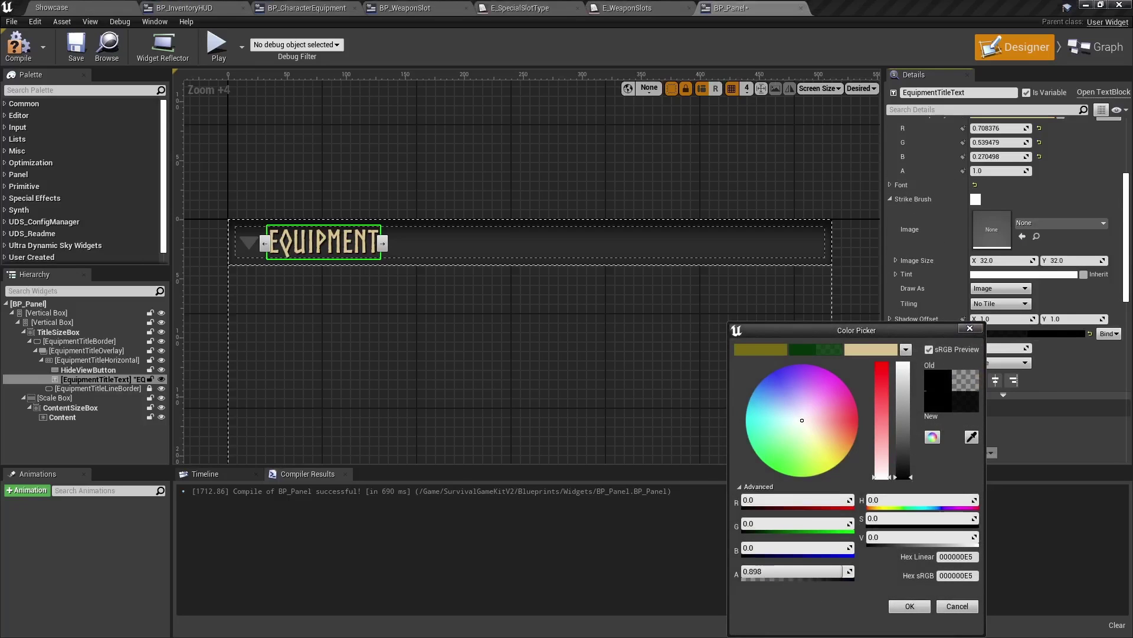
{"action": "left_click", "coordinate": [901, 607]}
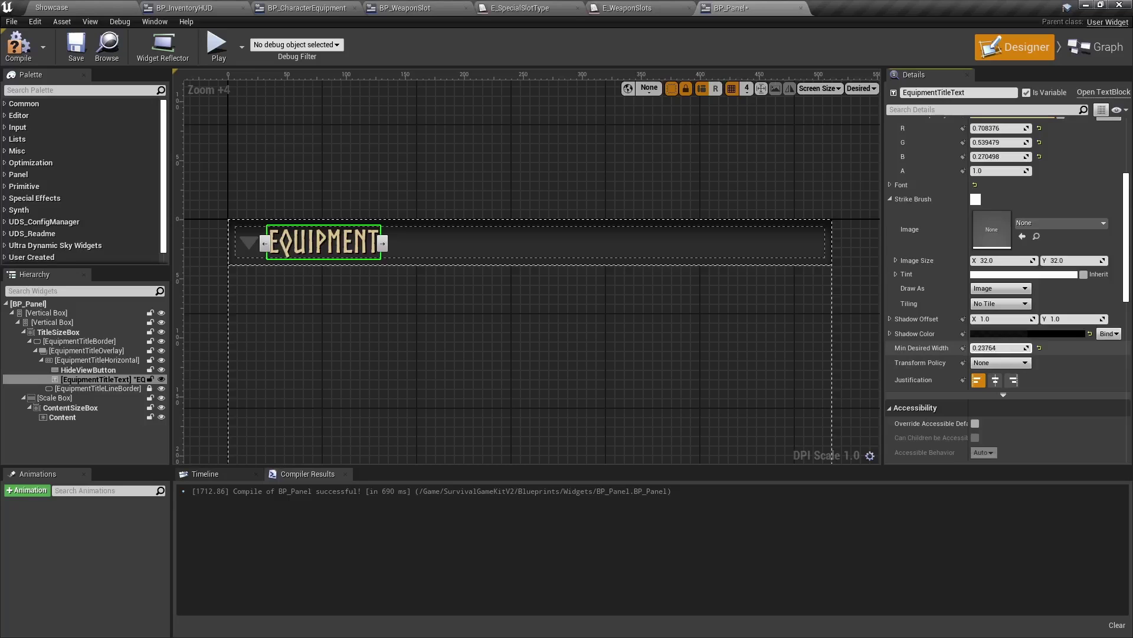
{"action": "left_click", "coordinate": [1039, 349]}
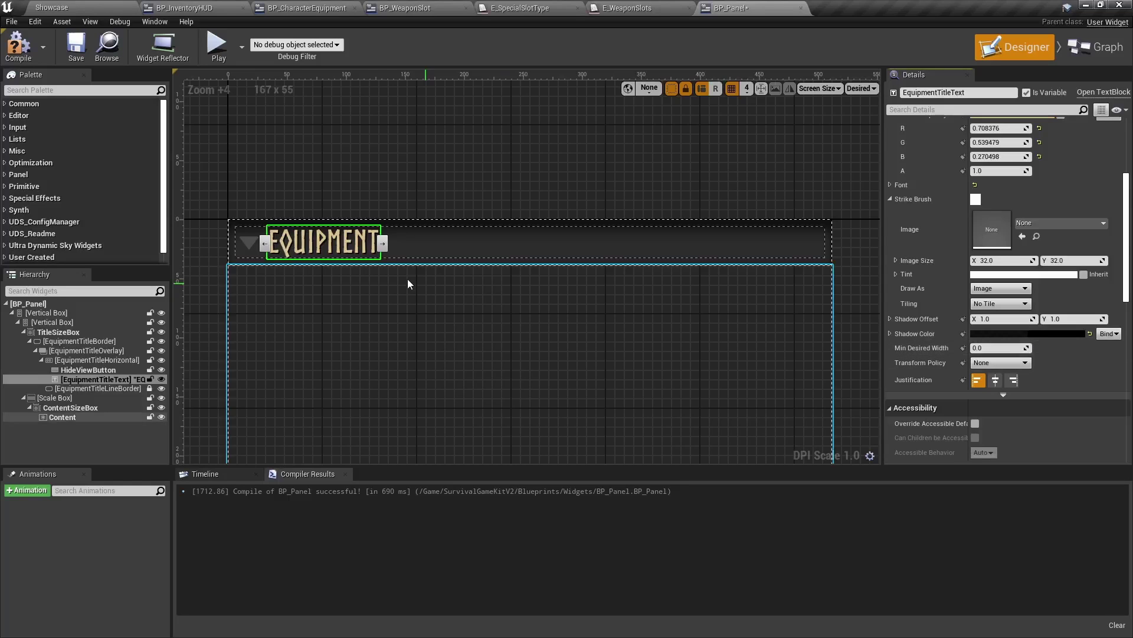
{"action": "scroll", "coordinate": [354, 260], "scroll_direction": "up", "scroll_amount": 6}
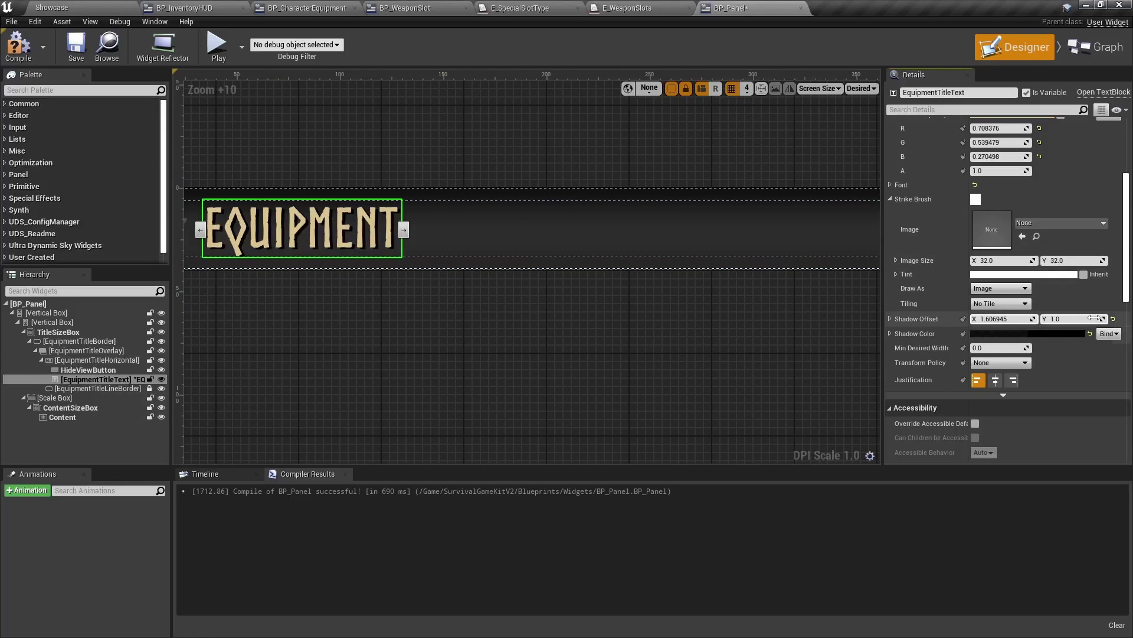
{"action": "mouse_move", "coordinate": [1071, 319]}
{"action": "left_mouse_down"}
{"action": "mouse_move", "coordinate": [1086, 319]}
{"action": "mouse_move", "coordinate": [1069, 319]}
{"action": "left_mouse_up"}
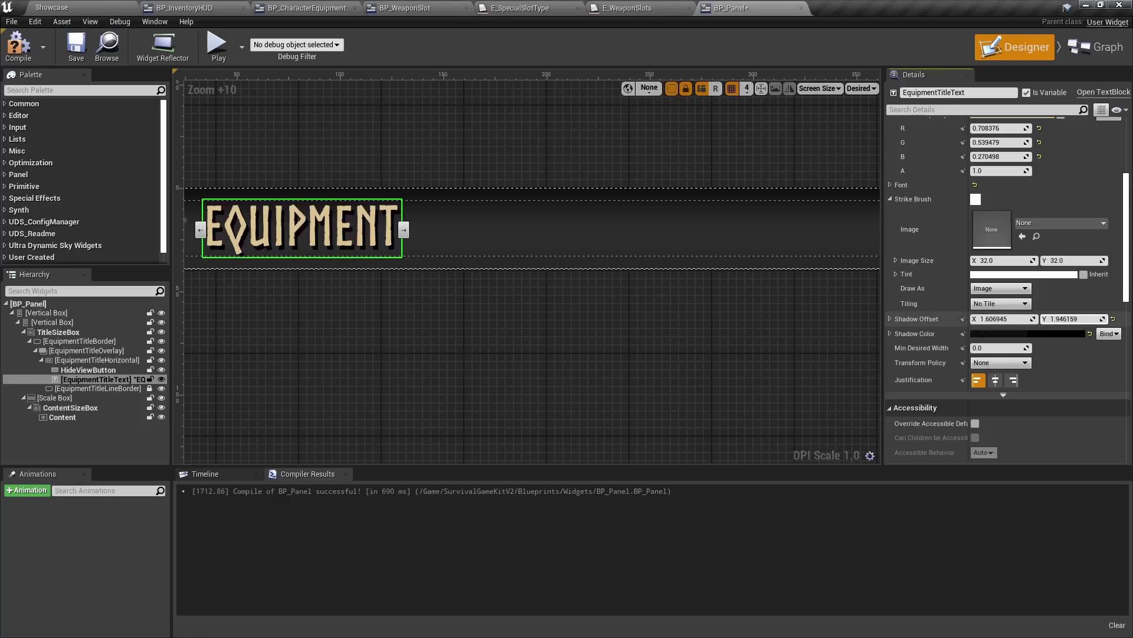
{"action": "left_click", "coordinate": [1018, 334]}
{"action": "left_click_drag", "start_coordinate": [834, 572], "coordinate": [820, 573]}
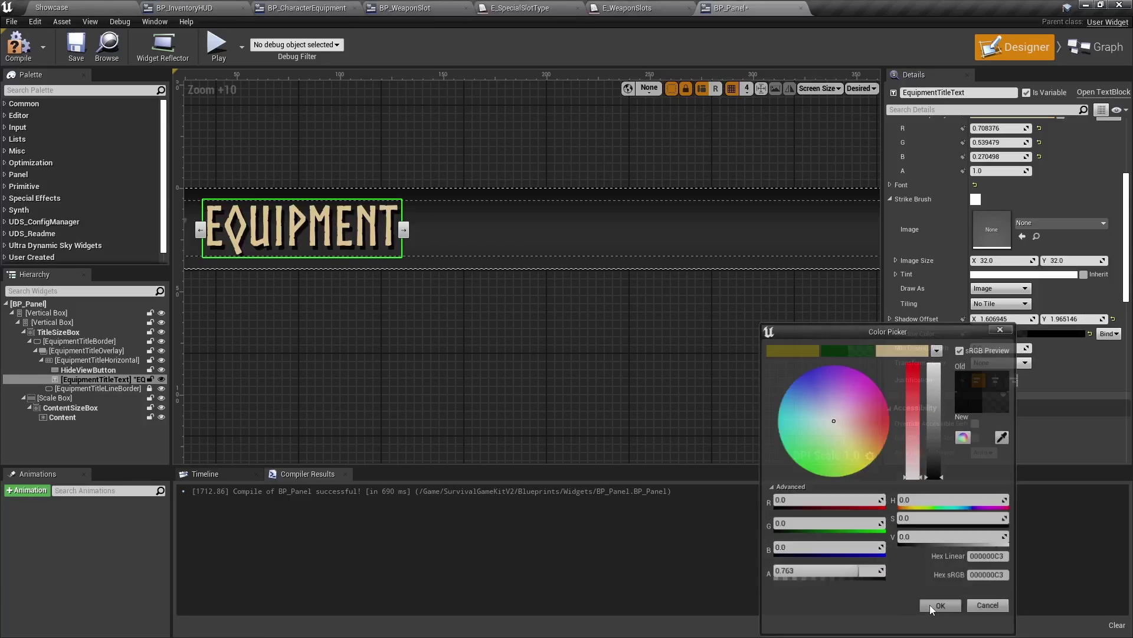
{"action": "left_click", "coordinate": [941, 606]}
{"action": "left_click", "coordinate": [19, 46]}
Lighten the HideViewButton's normal tint slightly, then compile and save BP_Panel.
{"action": "left_click", "coordinate": [296, 269]}
{"action": "scroll", "coordinate": [296, 271], "scroll_direction": "down", "scroll_amount": 7}
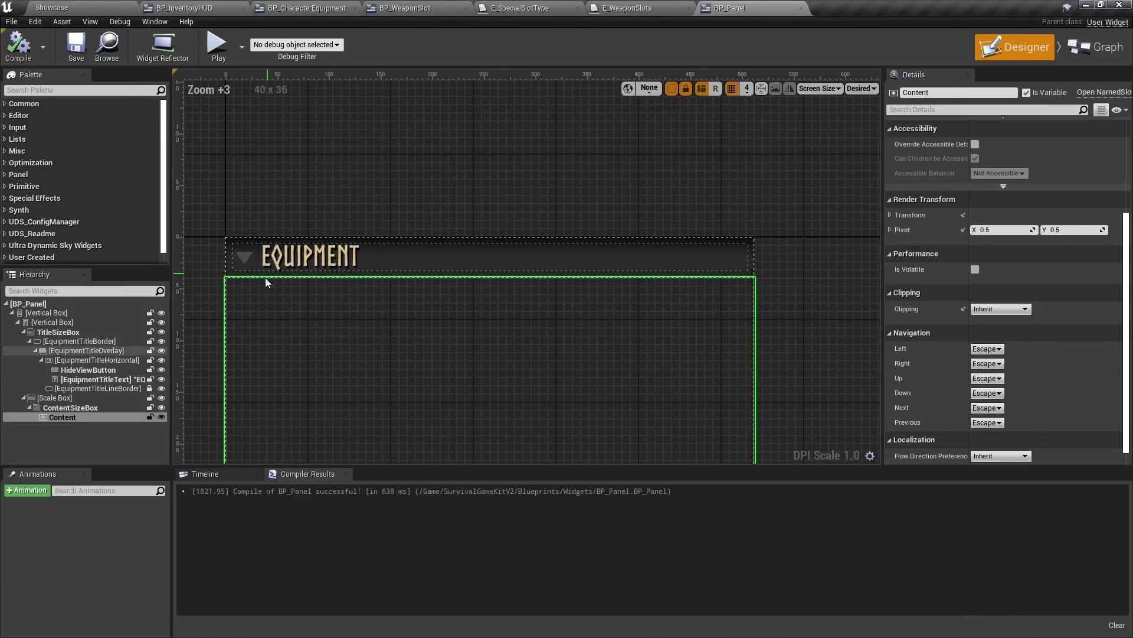
{"action": "left_click", "coordinate": [244, 257]}
{"action": "scroll", "coordinate": [961, 193], "scroll_direction": "down", "scroll_amount": 3}
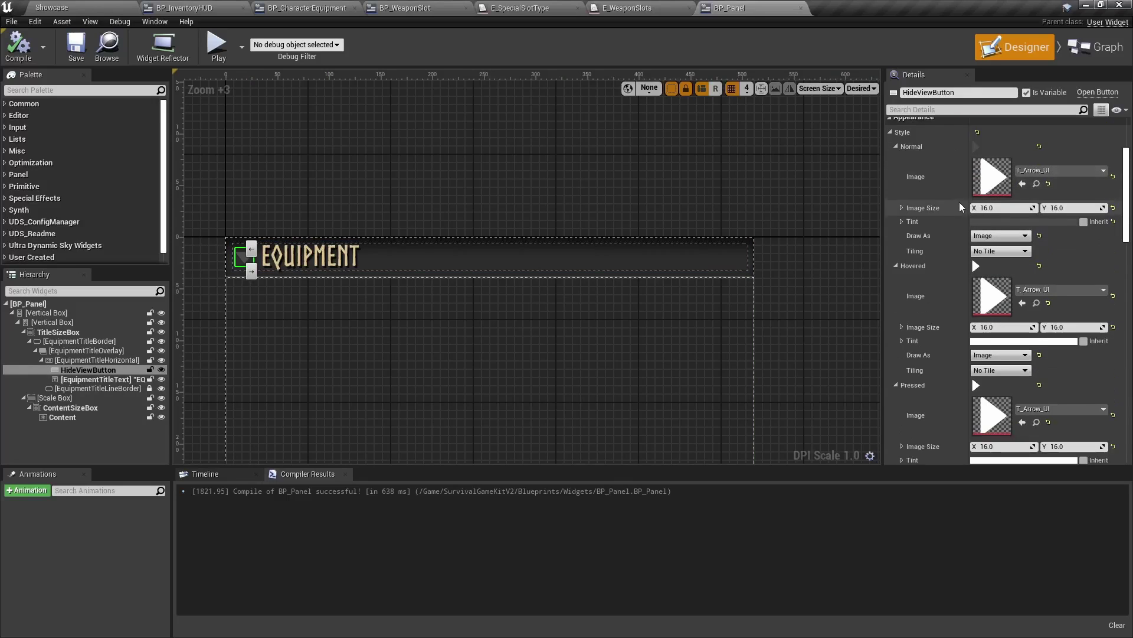
{"action": "left_click", "coordinate": [1024, 222]}
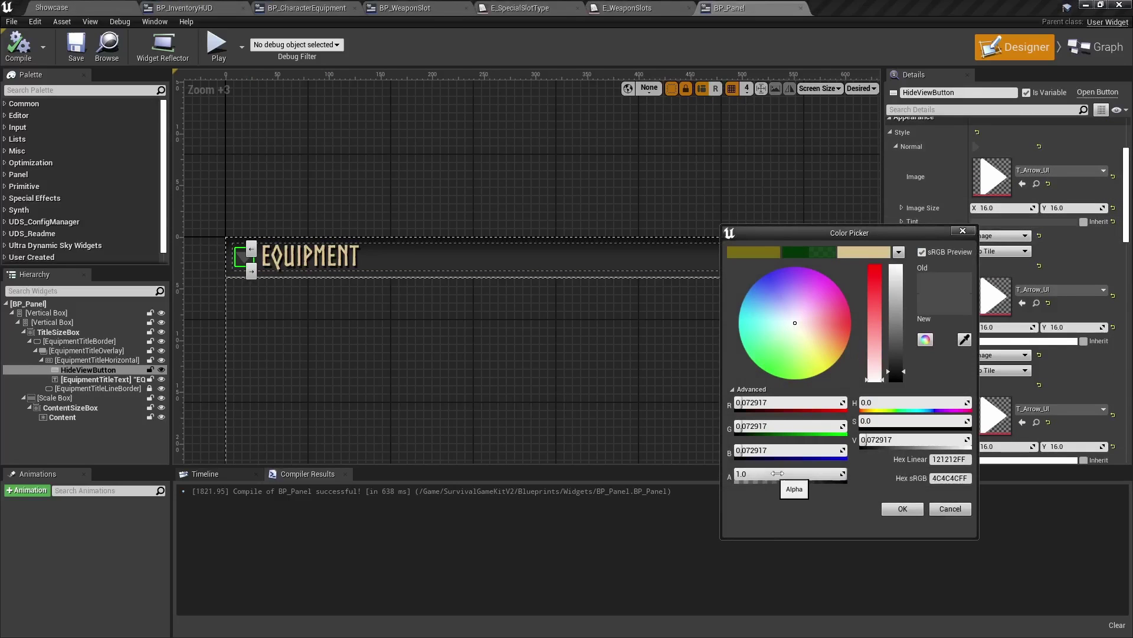
{"action": "left_click_drag", "start_coordinate": [898, 372], "coordinate": [902, 367]}
{"action": "left_click", "coordinate": [902, 508]}
{"action": "left_click", "coordinate": [19, 48]}
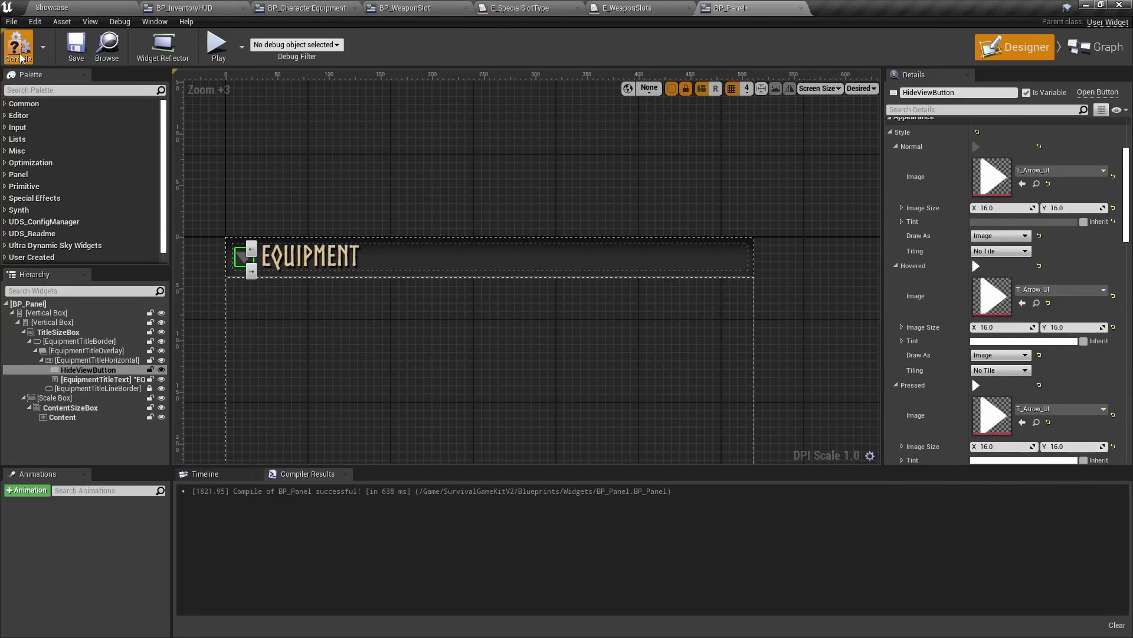
{"action": "left_click", "coordinate": [77, 53]}
{"action": "scroll", "coordinate": [438, 390], "scroll_direction": "down", "scroll_amount": 5}
{"action": "right_click_drag", "start_coordinate": [709, 450], "coordinate": [730, 219]}
Close the E_WeaponSlots and E_SpecialSlotType enumerations.
{"action": "left_click", "coordinate": [653, 9]}
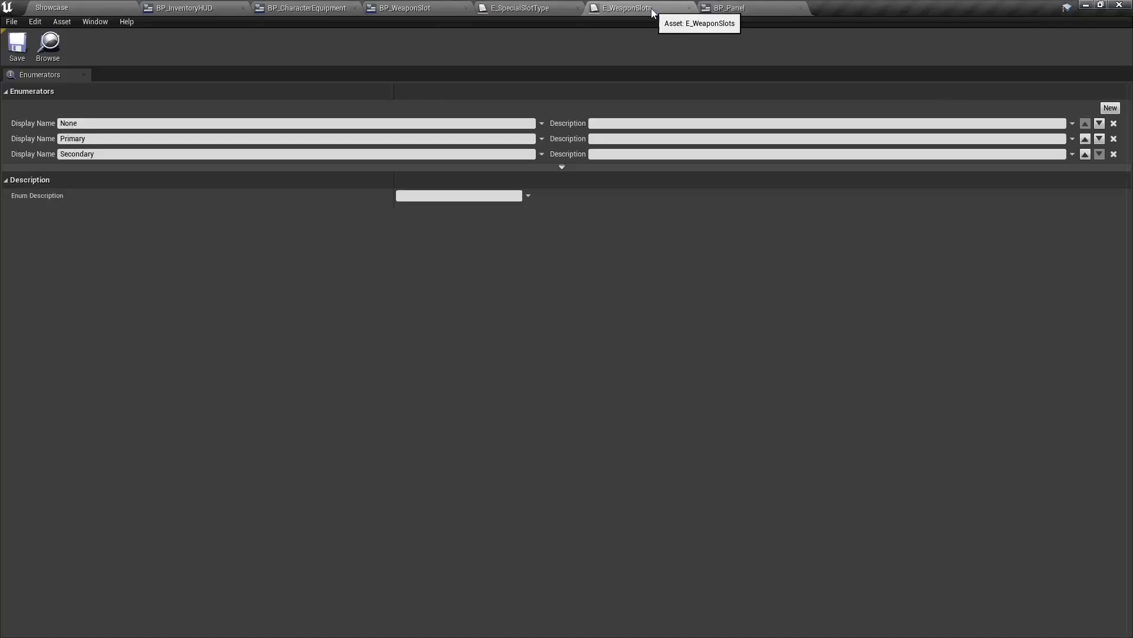
{"action": "left_click", "coordinate": [689, 8]}
{"action": "left_click", "coordinate": [577, 9]}
Return to the level editor and search the project content for "slot name".
{"action": "left_click", "coordinate": [51, 8]}
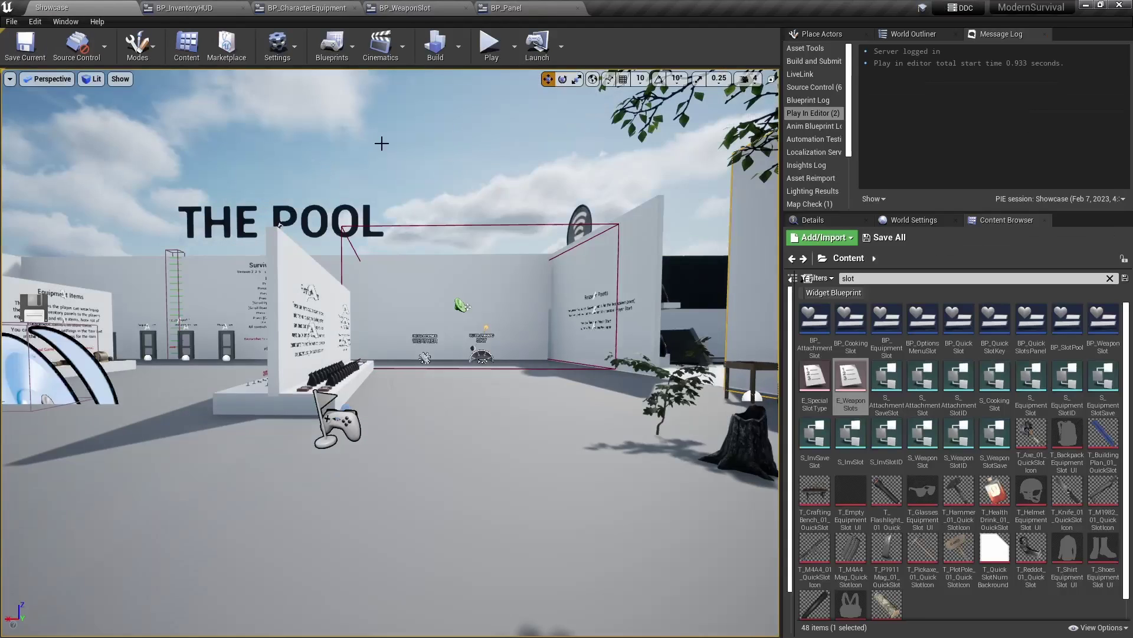
{"action": "left_click", "coordinate": [889, 282]}
{"action": "type", "text": "name"}
{"action": "left_click", "coordinate": [811, 317]}
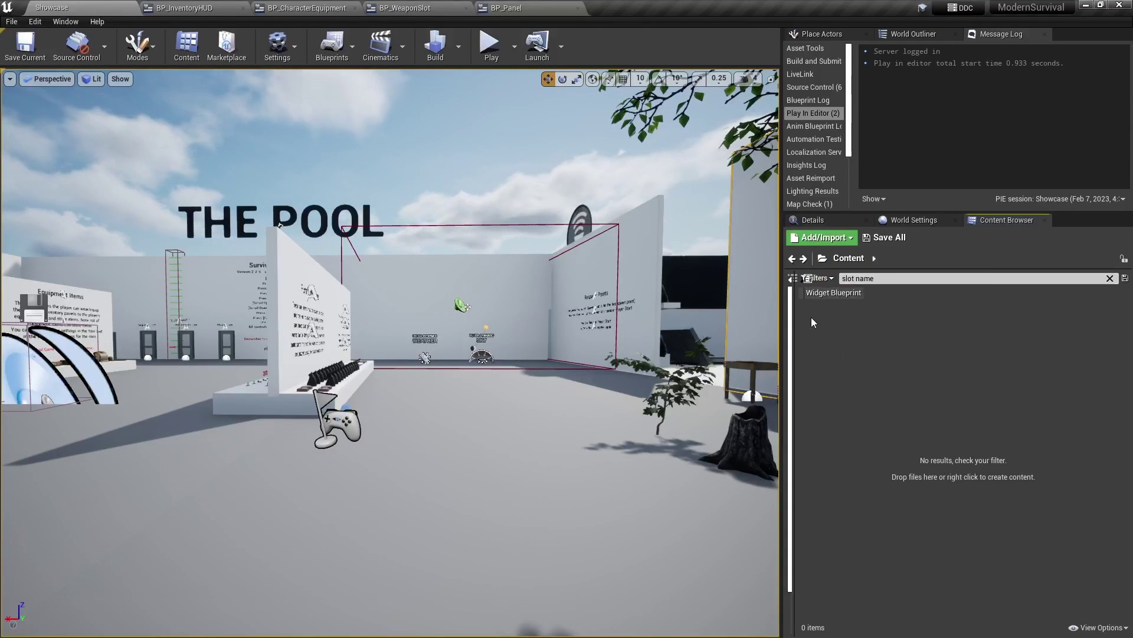
{"action": "left_click", "coordinate": [822, 258]}
Open BP_WeaponSlot's graph and examine the node chain of the Update Weapon Item function.
{"action": "left_click", "coordinate": [514, 8]}
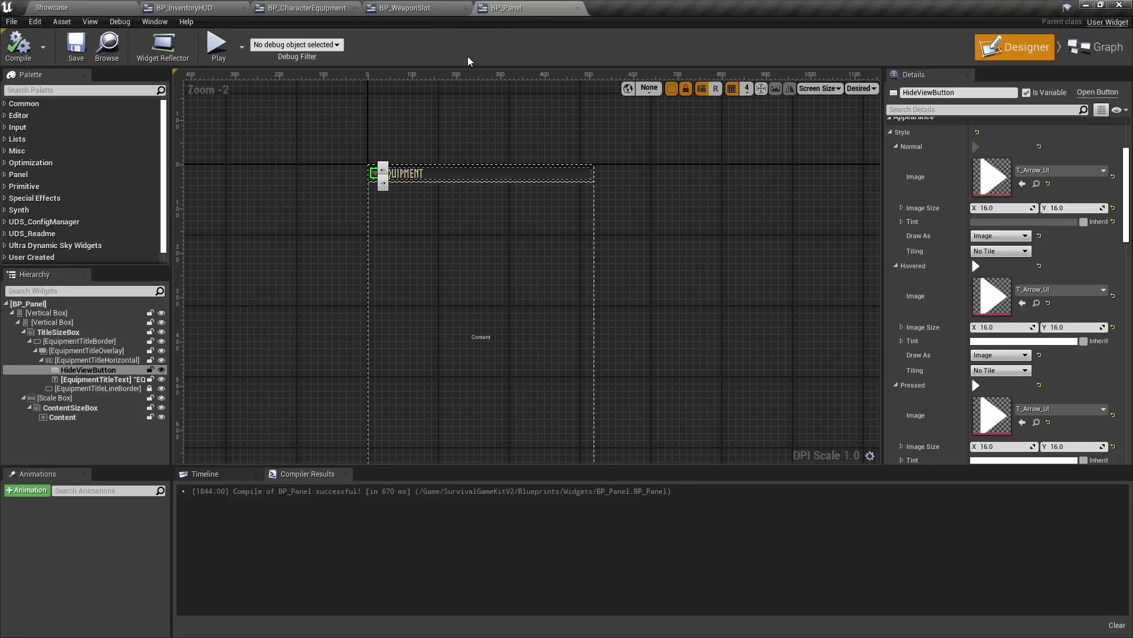
{"action": "left_click", "coordinate": [406, 8]}
{"action": "left_click", "coordinate": [1095, 46]}
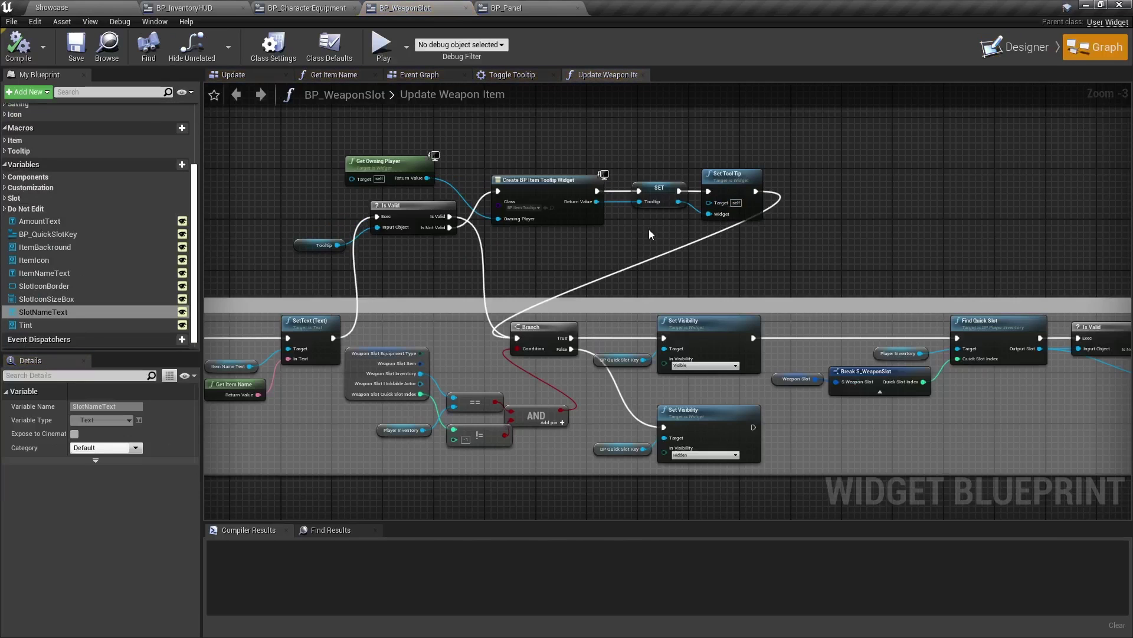
{"action": "right_click_drag", "start_coordinate": [274, 268], "coordinate": [377, 282]}
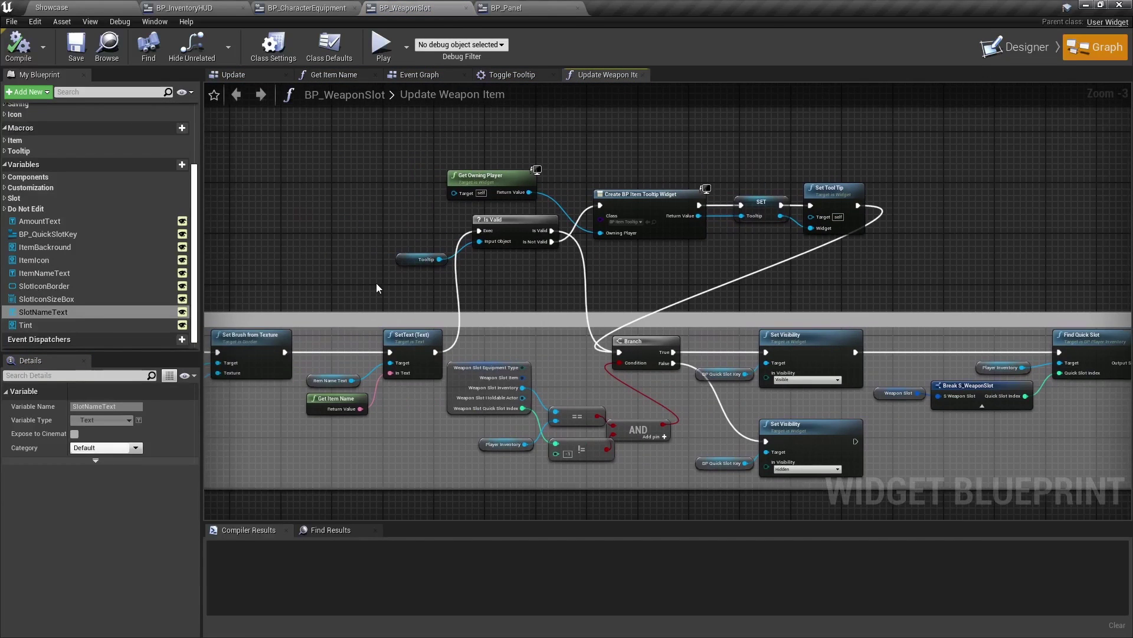
{"action": "right_click_drag", "start_coordinate": [408, 465], "coordinate": [994, 397]}
{"action": "right_click_drag", "start_coordinate": [338, 392], "coordinate": [757, 409]}
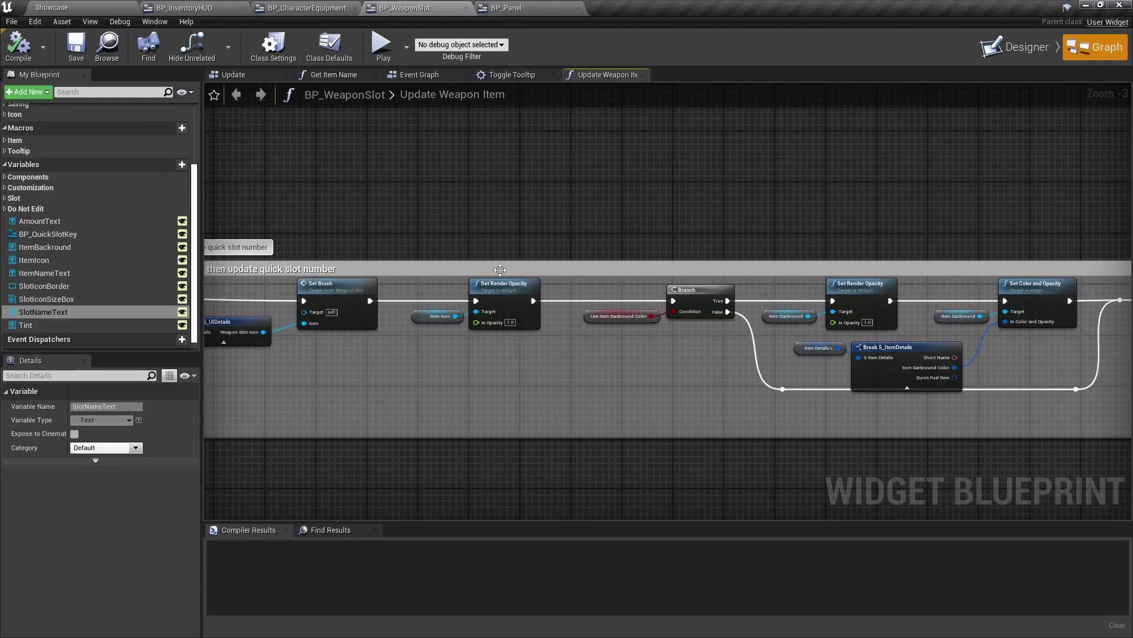
Filter BP_WeaponSlot's members for "slot", find references to the SlotName variable, and inspect its use in the Begin Play graph.
{"action": "left_click", "coordinate": [119, 93]}
{"action": "type", "text": "slot"}
{"action": "right_click", "coordinate": [89, 239]}
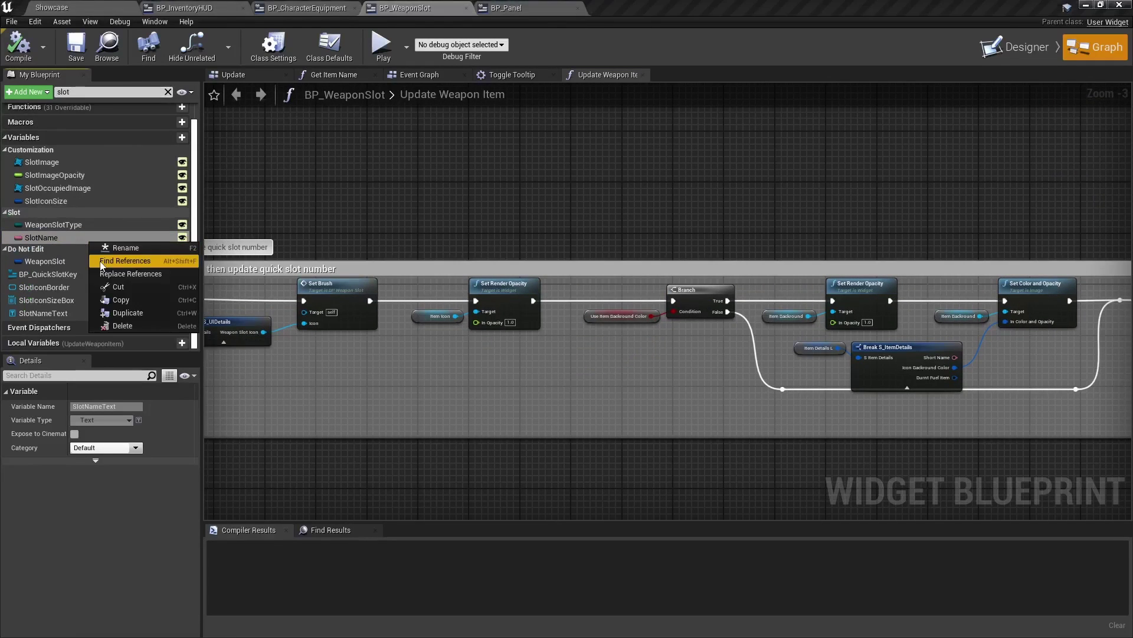
{"action": "left_click", "coordinate": [125, 261]}
{"action": "left_click", "coordinate": [250, 568]}
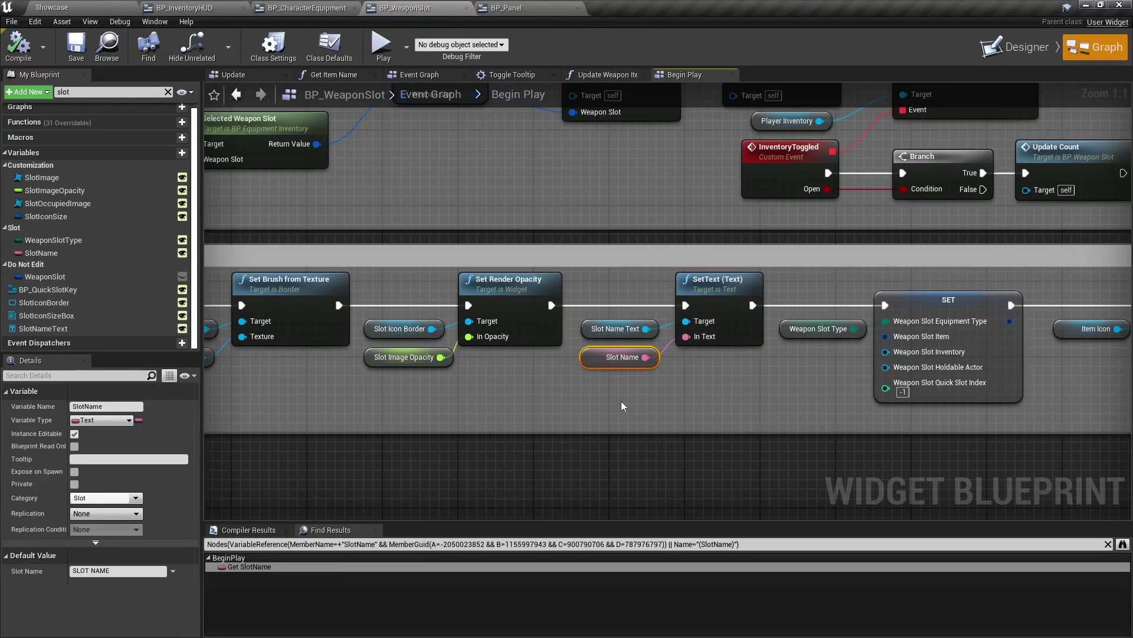
{"action": "scroll", "coordinate": [585, 419], "scroll_direction": "down", "scroll_amount": 3}
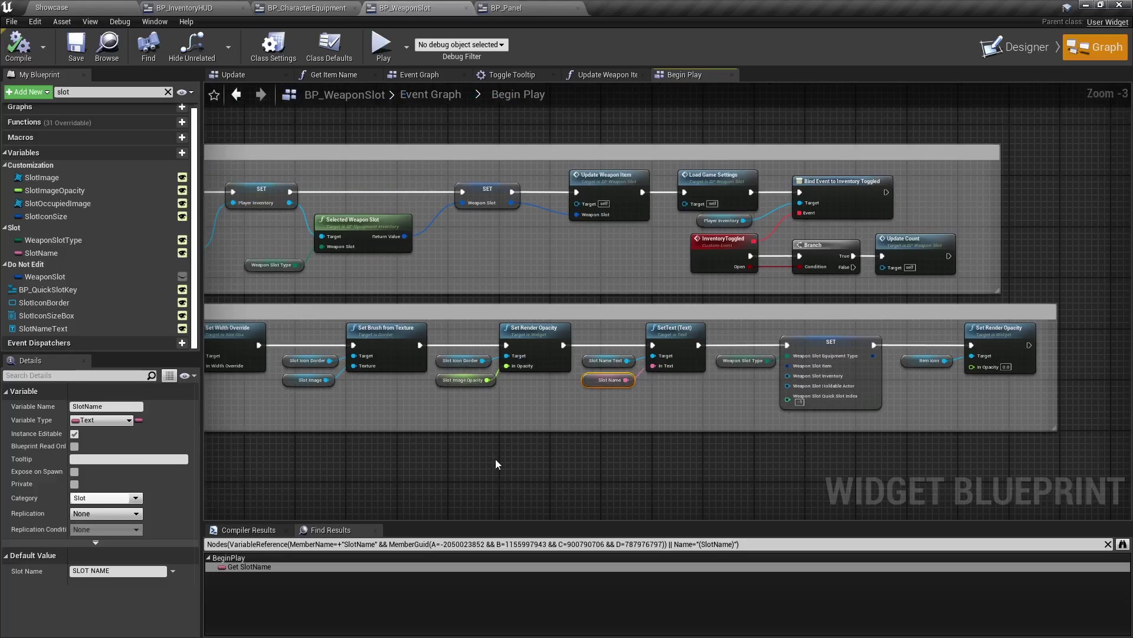
{"action": "scroll", "coordinate": [664, 466], "scroll_direction": "down", "scroll_amount": 6}
{"action": "scroll", "coordinate": [450, 427], "scroll_direction": "up", "scroll_amount": 6}
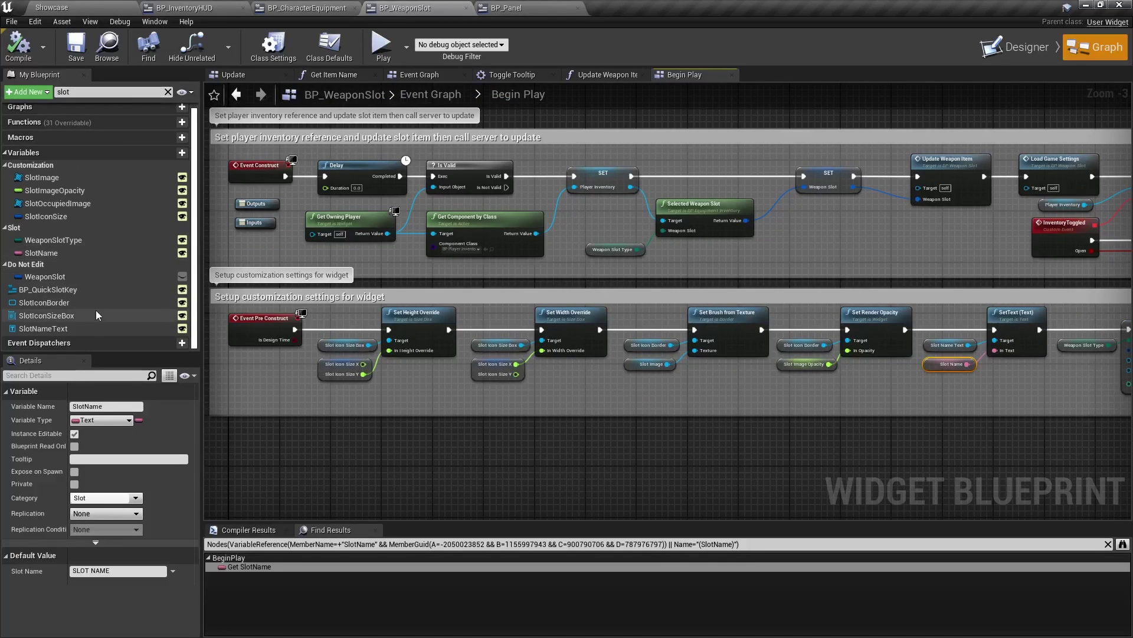
{"action": "left_click", "coordinate": [167, 92]}
{"action": "scroll", "coordinate": [516, 422], "scroll_direction": "up", "scroll_amount": 3}
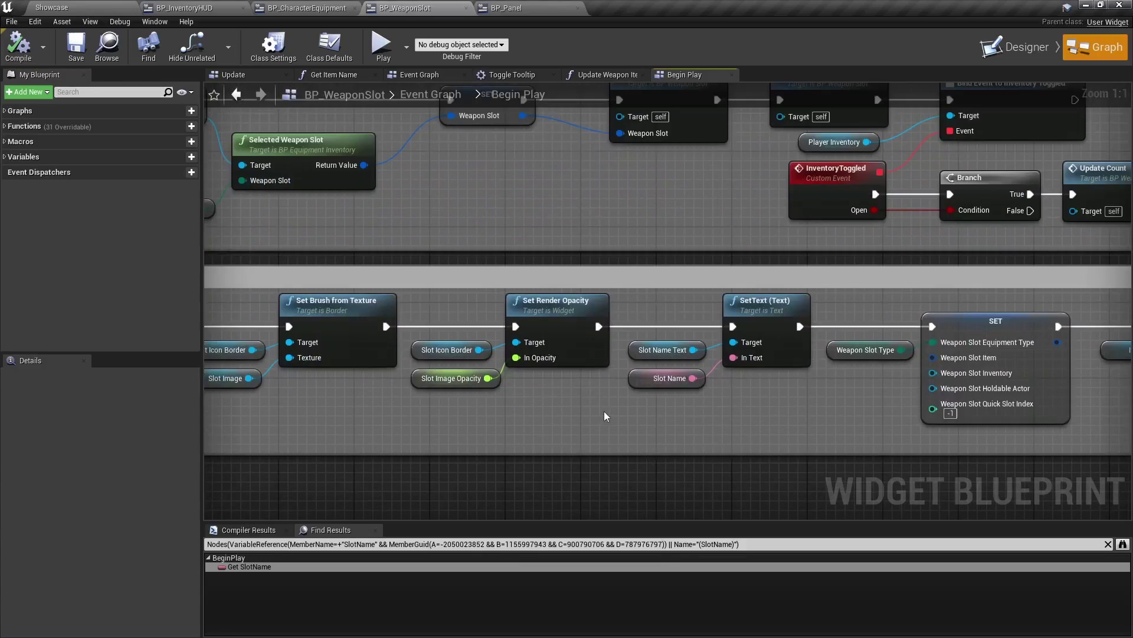
{"action": "right_click", "coordinate": [577, 424]}
{"action": "type", "text": "get slot nam"}
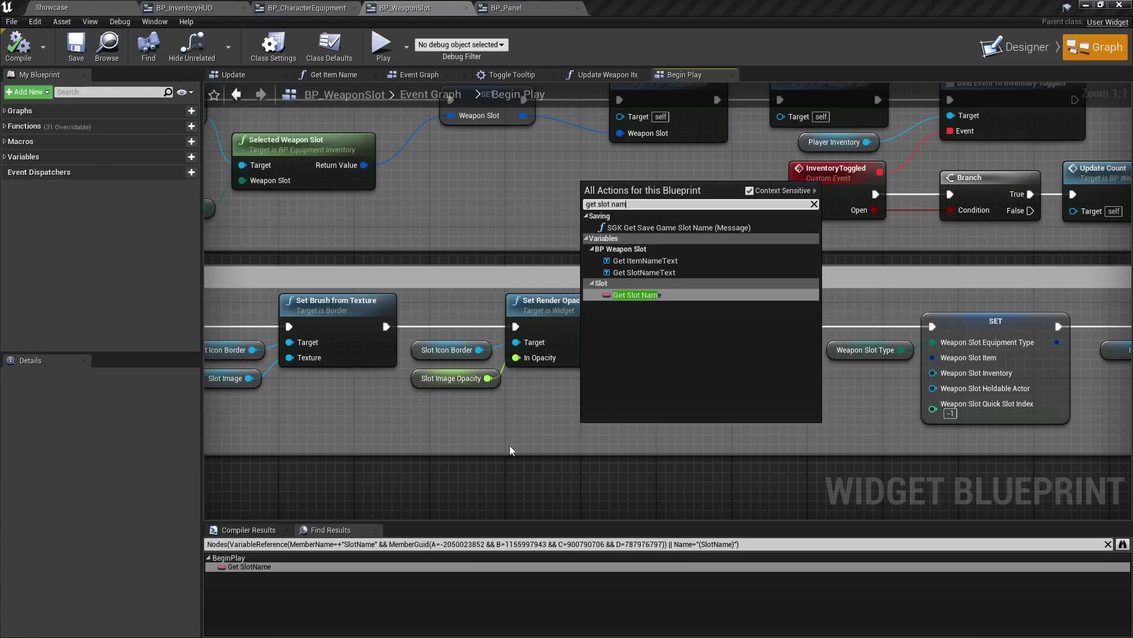
{"action": "key", "text": "Escape"}
{"action": "scroll", "coordinate": [509, 445], "scroll_direction": "down", "scroll_amount": 2}
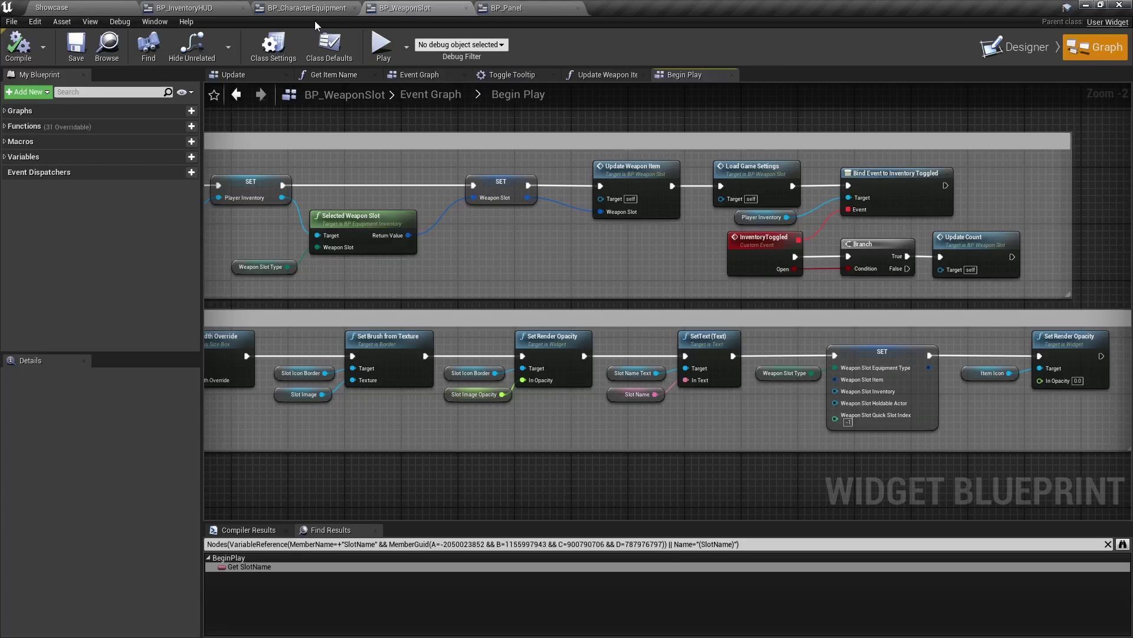
Return to the level editor, clear the content search, and open the SurvivalGameKitV2 folder.
{"action": "left_click", "coordinate": [71, 8]}
{"action": "left_click", "coordinate": [1109, 278]}
{"action": "double_click", "coordinate": [1109, 345]}
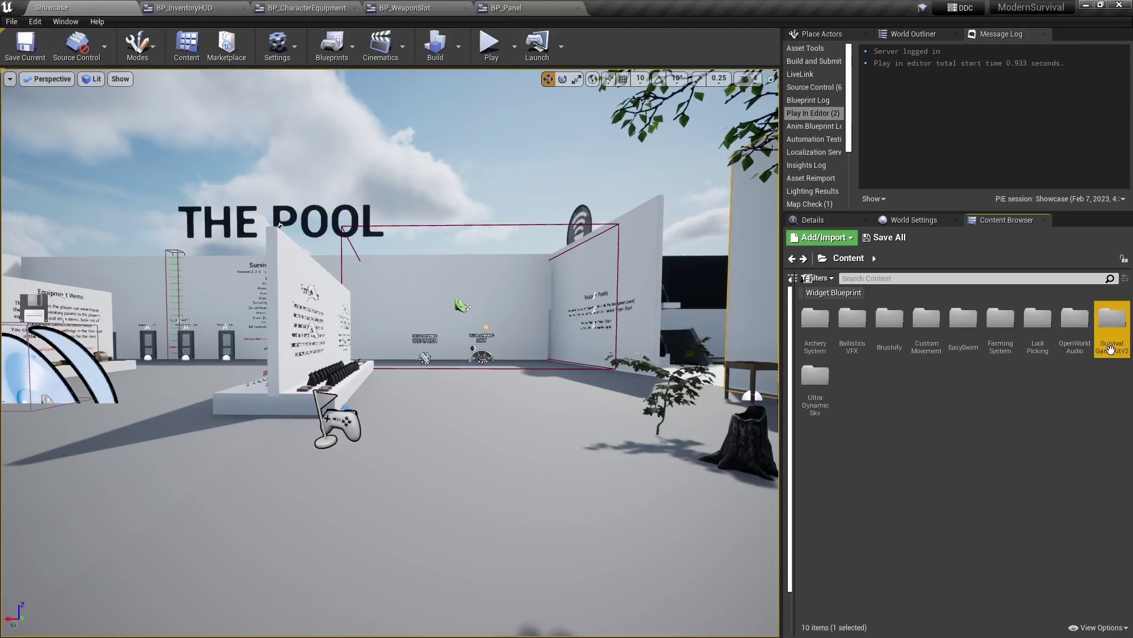
Open the E_EquipmentType enum from SurvivalGameKitV2's Blueprints/Other/Enum folder.
{"action": "double_click", "coordinate": [851, 343]}
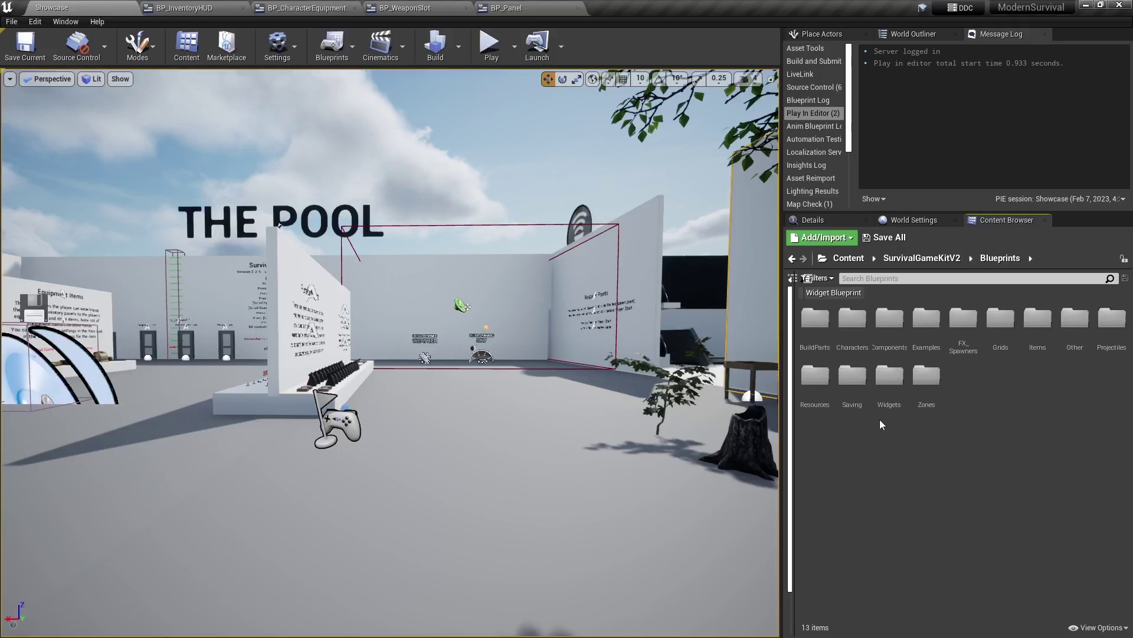
{"action": "double_click", "coordinate": [1074, 328]}
{"action": "double_click", "coordinate": [890, 328]}
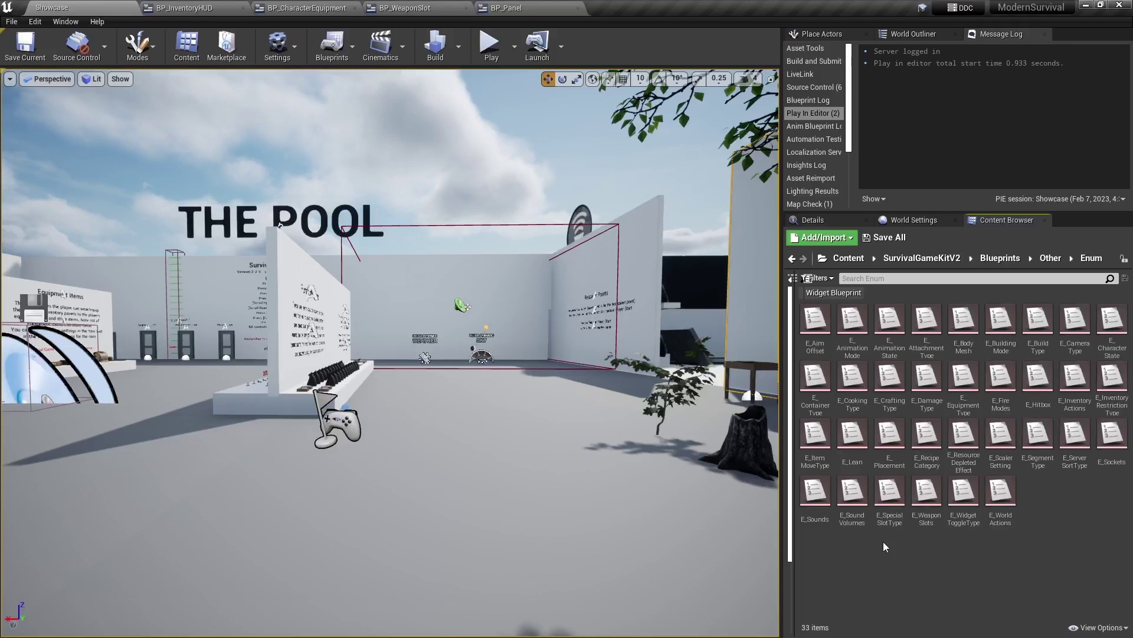
{"action": "double_click", "coordinate": [963, 377]}
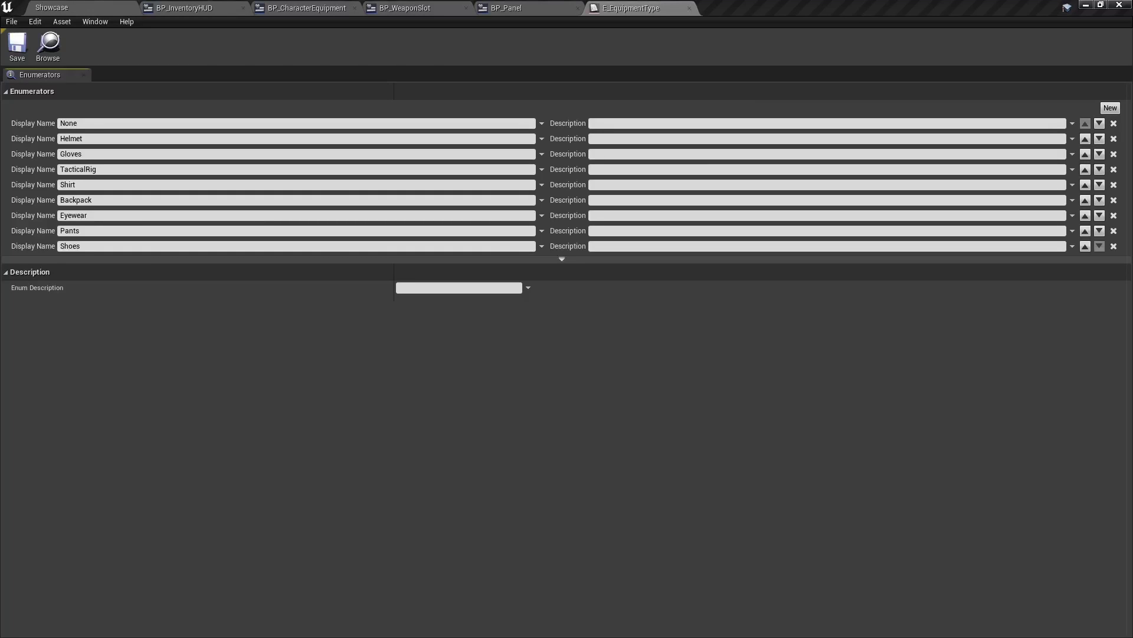
Rename the Helmet entry of the enum to Head and the Gloves entry to Hands.
{"action": "left_click", "coordinate": [95, 139]}
{"action": "type", "text": "Head"}
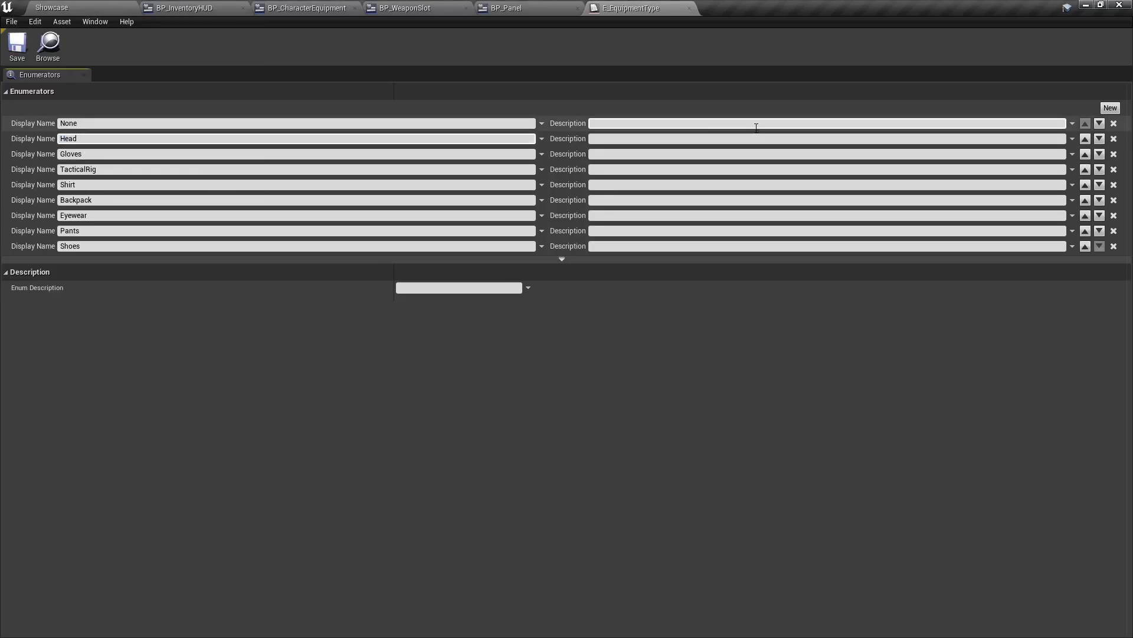
{"action": "left_click", "coordinate": [97, 155]}
{"action": "type", "text": "Hands"}
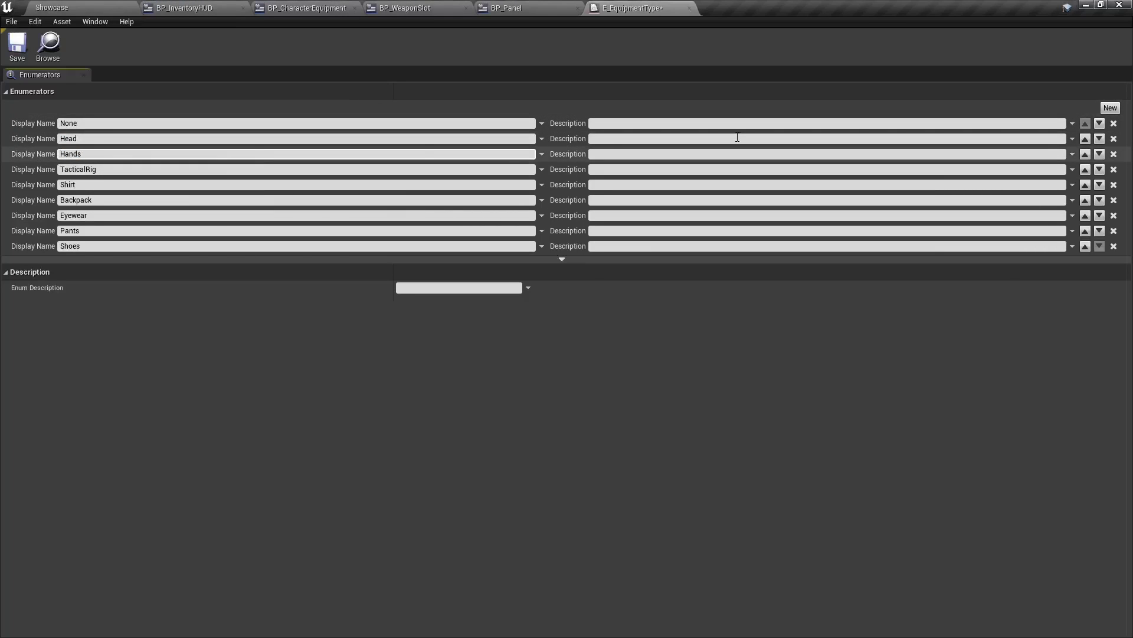
Rename the Shirt entry to Shoulders, the Backpack entry to Chest and the Eyewear entry to Cape.
{"action": "left_click", "coordinate": [183, 185]}
{"action": "type", "text": "Shoulders"}
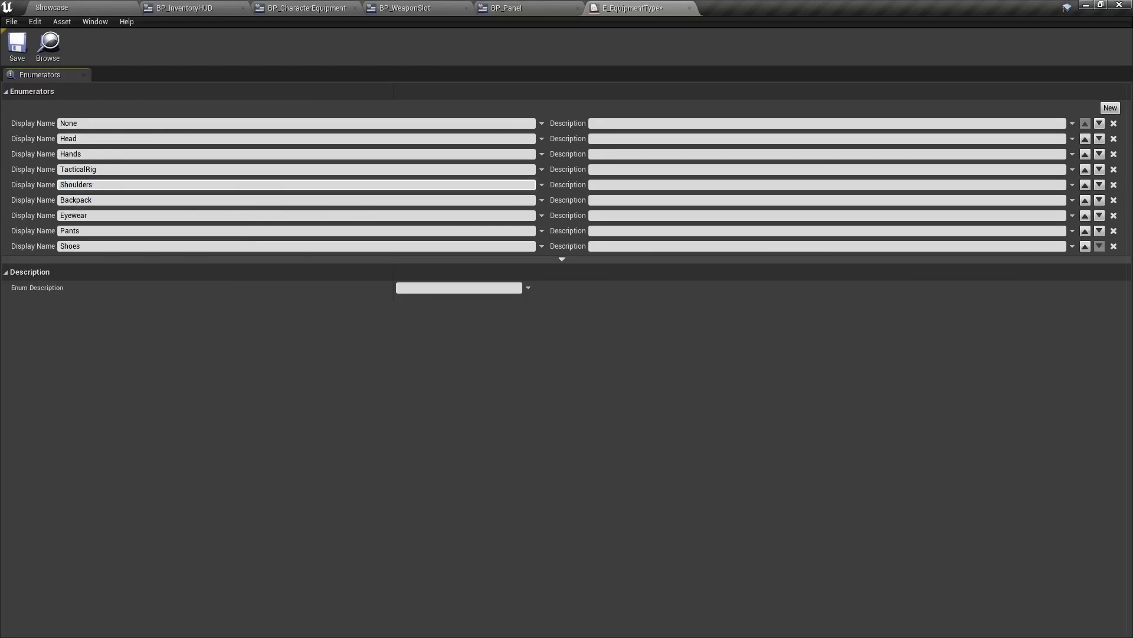
{"action": "left_click", "coordinate": [98, 199]}
{"action": "type", "text": "Chest"}
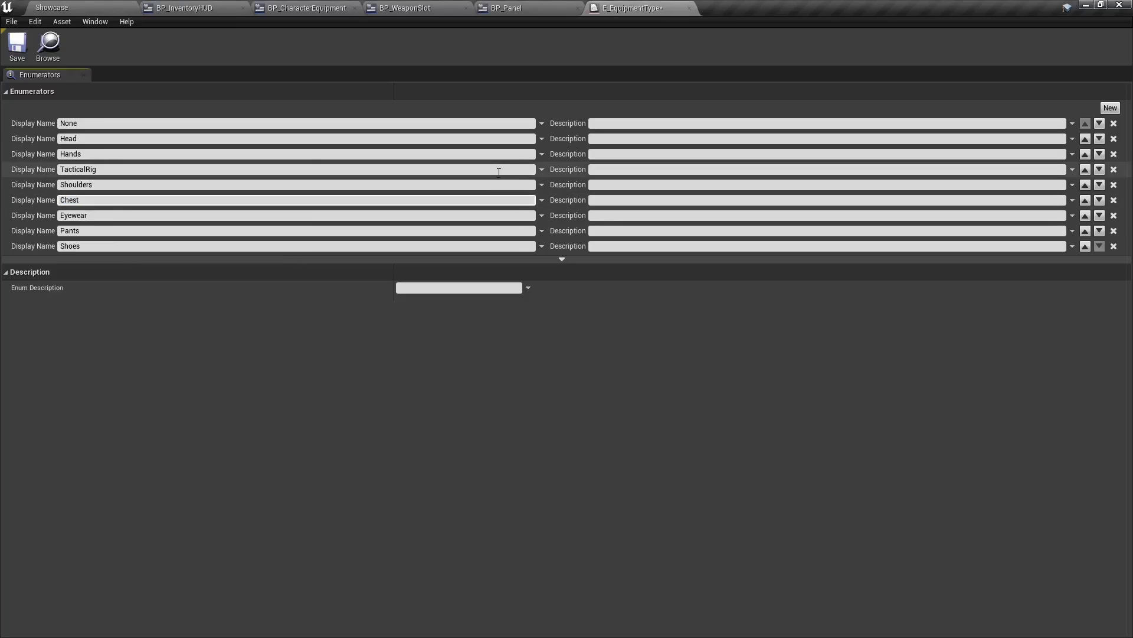
{"action": "left_click", "coordinate": [75, 216]}
{"action": "type", "text": "Cape"}
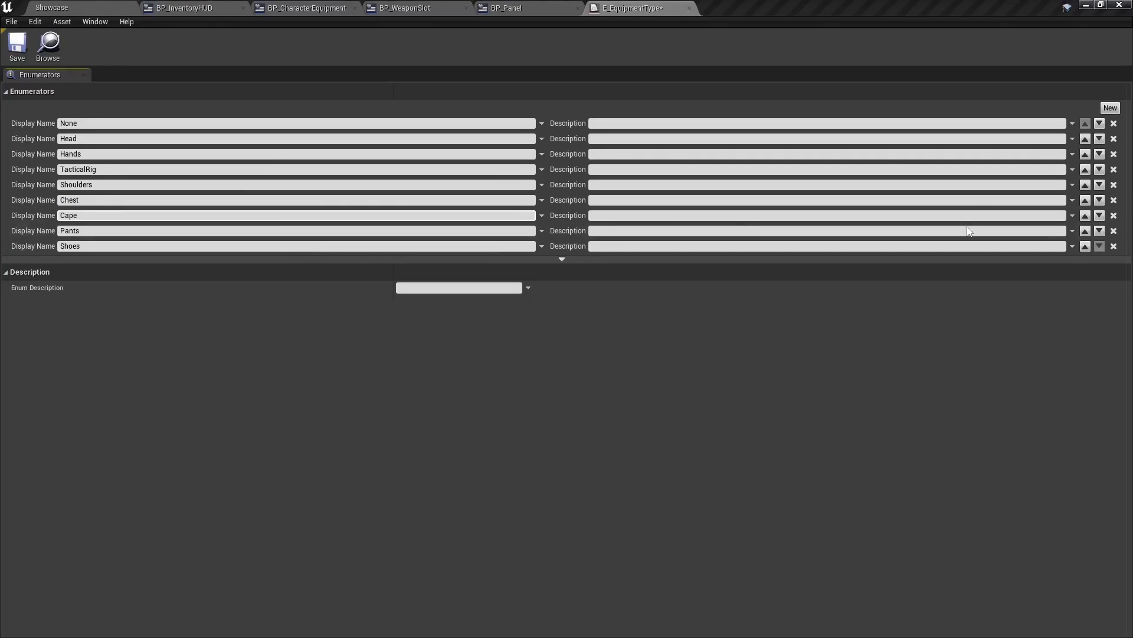
Rename the Cape entry to Amulet, the Pants entry to Legs and the Shoes entry to Feet.
{"action": "double_click", "coordinate": [87, 215]}
{"action": "type", "text": "Amulet"}
{"action": "double_click", "coordinate": [107, 231]}
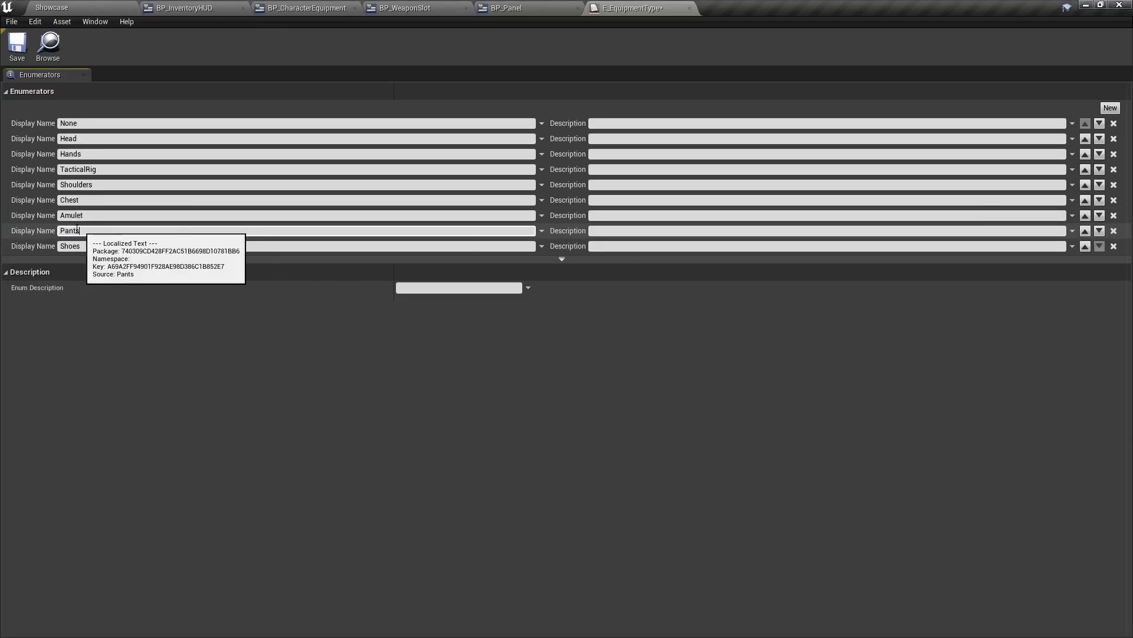
{"action": "type", "text": "Legs"}
{"action": "left_click", "coordinate": [111, 246]}
{"action": "double_click", "coordinate": [111, 246]}
{"action": "type", "text": "Feet"}
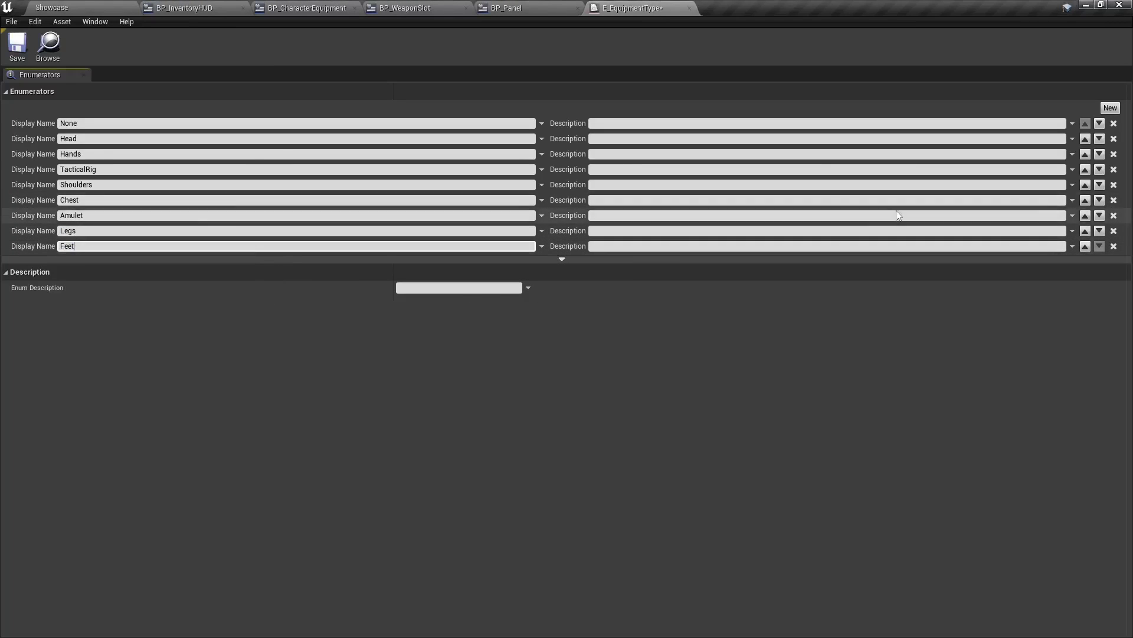
Rename the Chest entry to Cape, the Shoulders entry to Chest and the TacticalRig entry to Shoulders, and save the enum.
{"action": "double_click", "coordinate": [234, 201]}
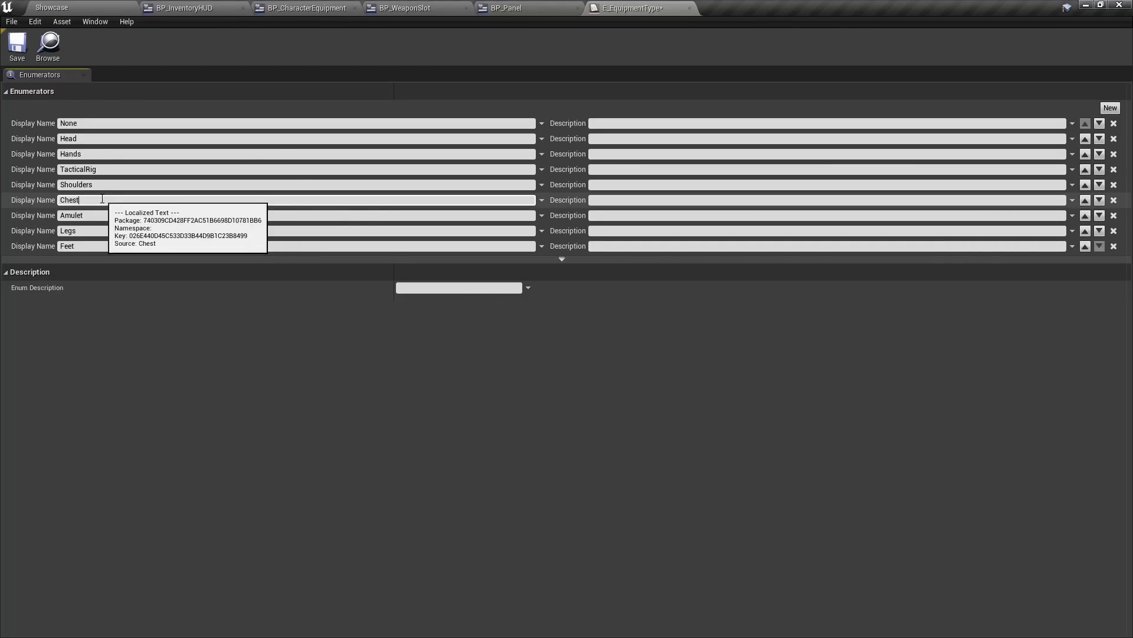
{"action": "type", "text": "Cape"}
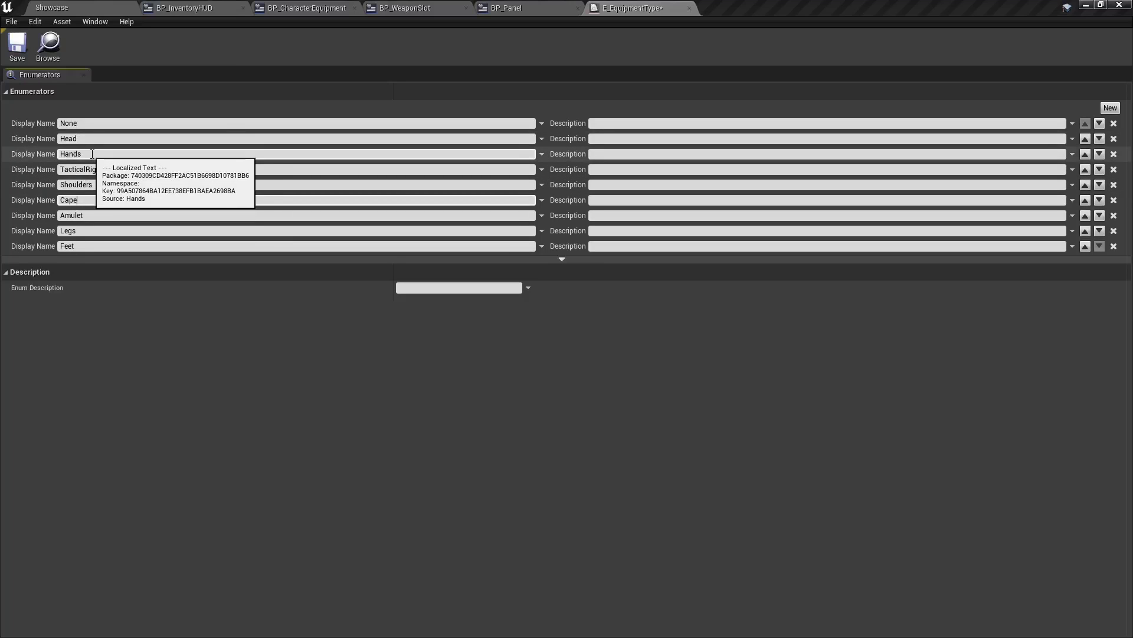
{"action": "left_click_drag", "start_coordinate": [91, 185], "coordinate": [41, 185]}
{"action": "left_click", "coordinate": [137, 169]}
{"action": "double_click", "coordinate": [114, 185]}
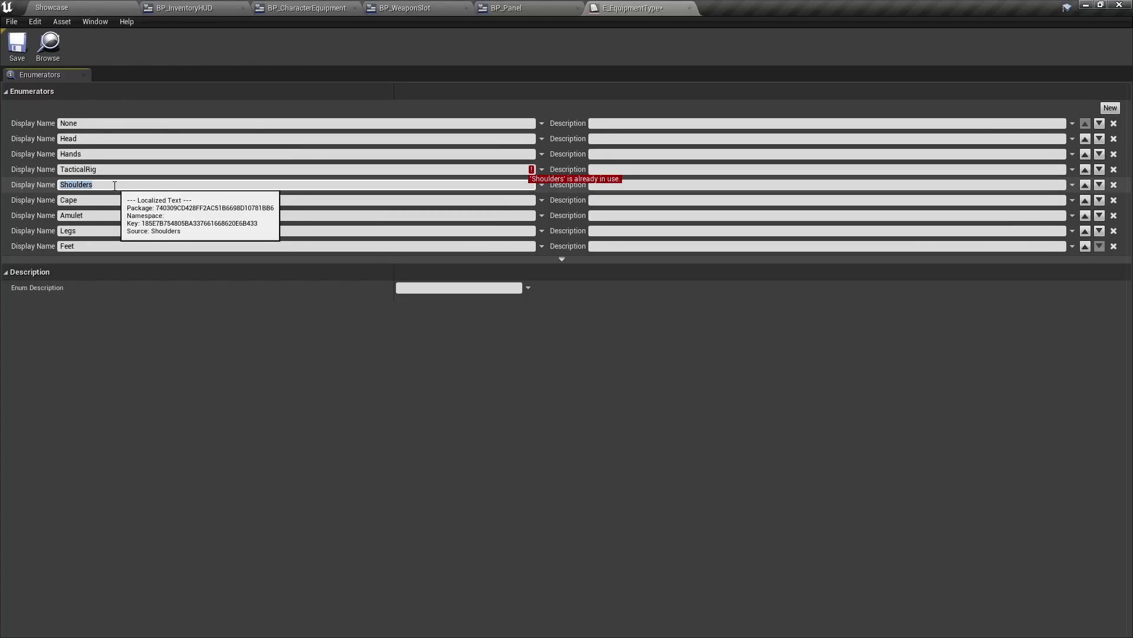
{"action": "type", "text": "Chest"}
{"action": "key", "text": "Return"}
{"action": "left_click_drag", "start_coordinate": [108, 169], "coordinate": [34, 173]}
{"action": "type", "text": "S"}
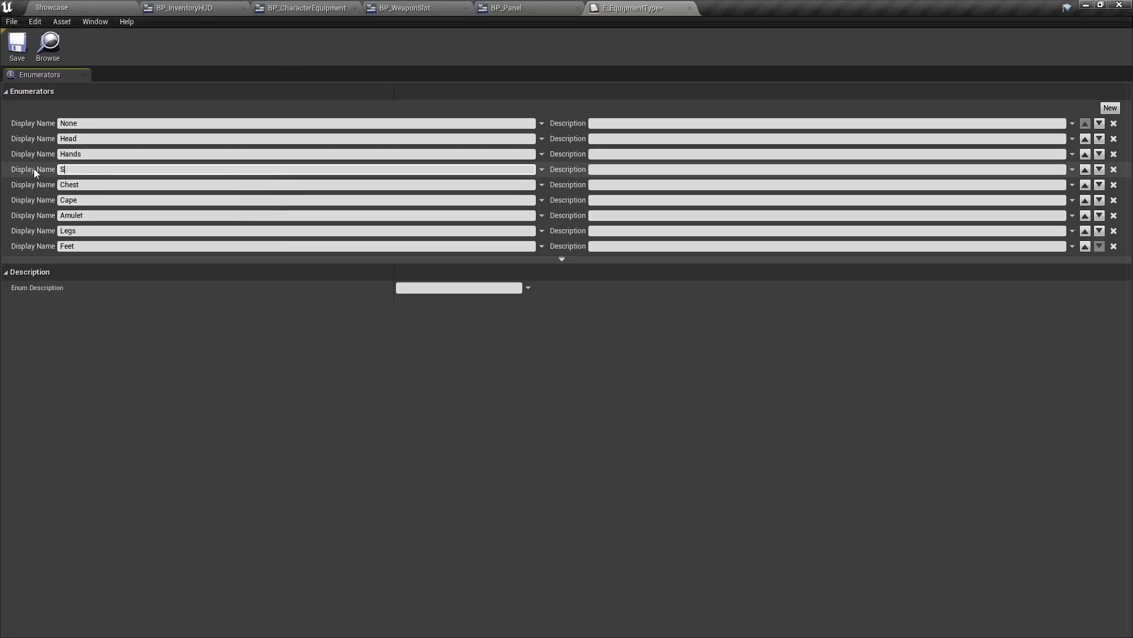
{"action": "type", "text": "houlders"}
{"action": "left_click", "coordinate": [17, 44]}
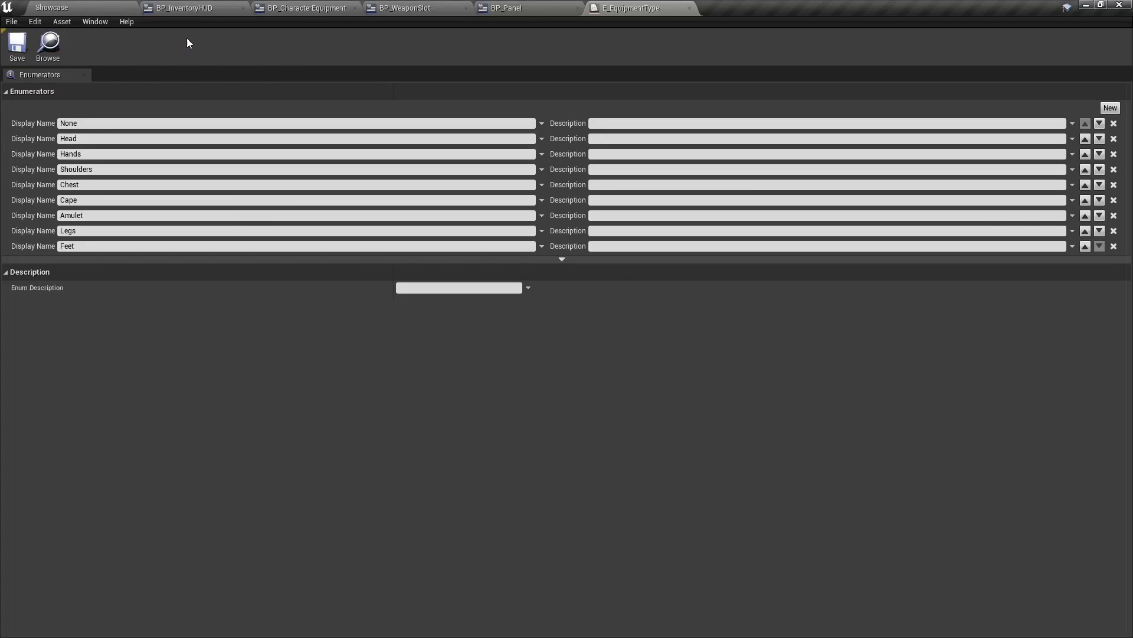
In BP_CharacterEquipment, set the eyewear slot's displayed name to AMULET and the helmet slot's to HEAD.
{"action": "left_click", "coordinate": [541, 13]}
{"action": "left_click", "coordinate": [443, 11]}
{"action": "left_click", "coordinate": [1014, 46]}
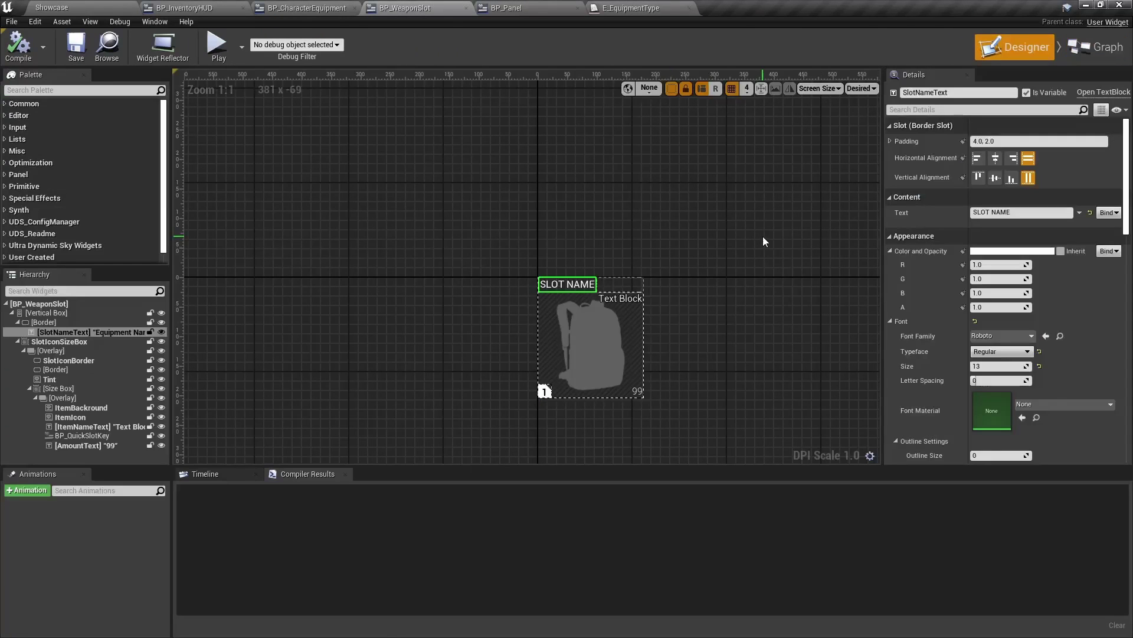
{"action": "left_click", "coordinate": [184, 8]}
{"action": "left_click", "coordinate": [307, 8]}
{"action": "left_click", "coordinate": [93, 398]}
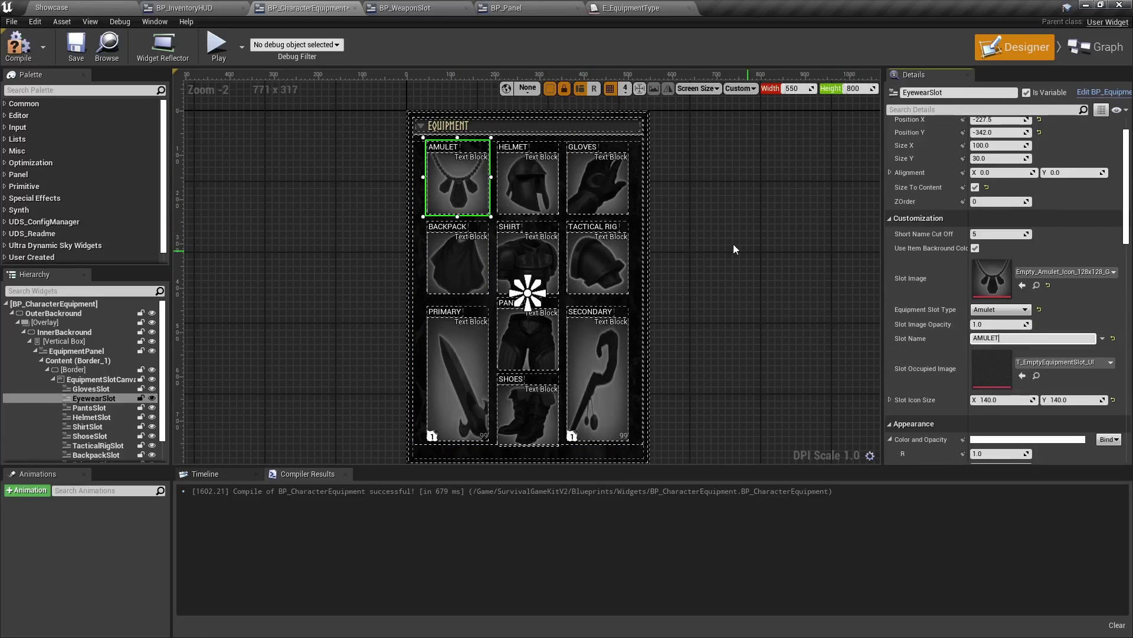
{"action": "left_click", "coordinate": [534, 171]}
{"action": "left_click_drag", "start_coordinate": [1009, 337], "coordinate": [910, 334]}
{"action": "type", "text": "HEAD"}
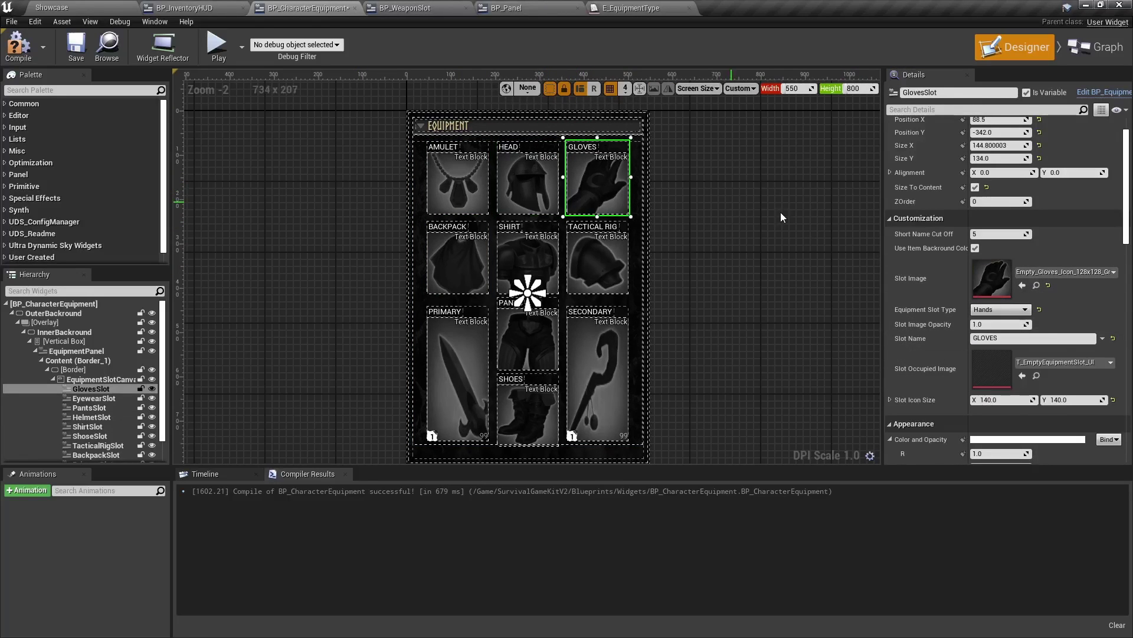
{"action": "type", "text": "S"}
Set the backpack slot's displayed name to CAPE and the gloves slot's to HANDS.
{"action": "left_click", "coordinate": [442, 263]}
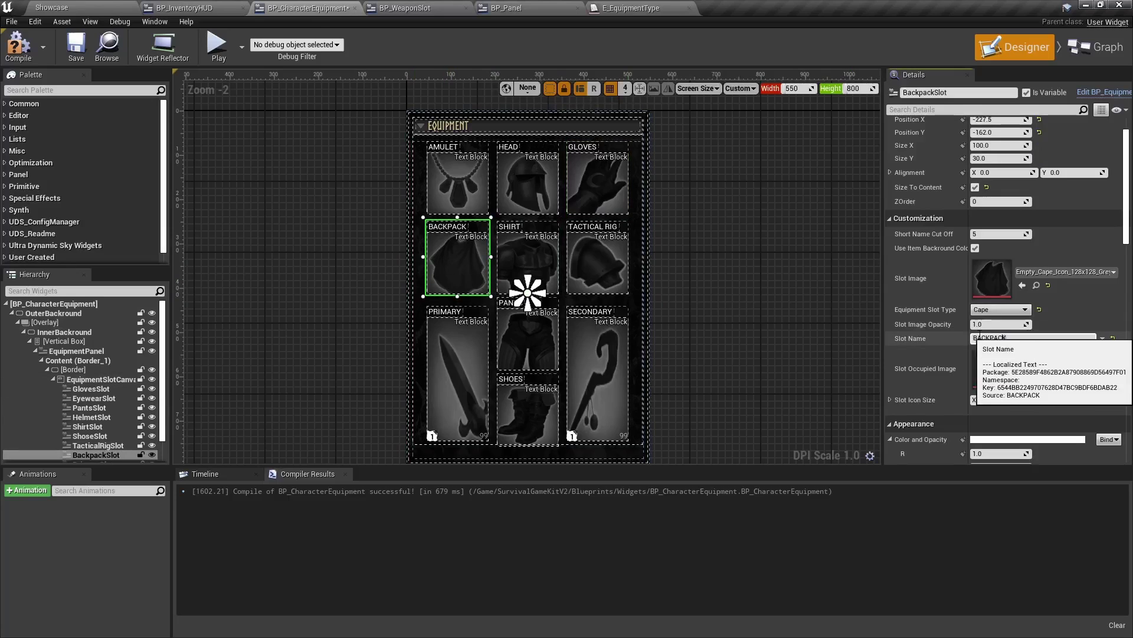
{"action": "left_click_drag", "start_coordinate": [1009, 336], "coordinate": [942, 336]}
{"action": "left_click", "coordinate": [611, 197]}
{"action": "left_click_drag", "start_coordinate": [1012, 339], "coordinate": [924, 343]}
{"action": "type", "text": "HANDS"}
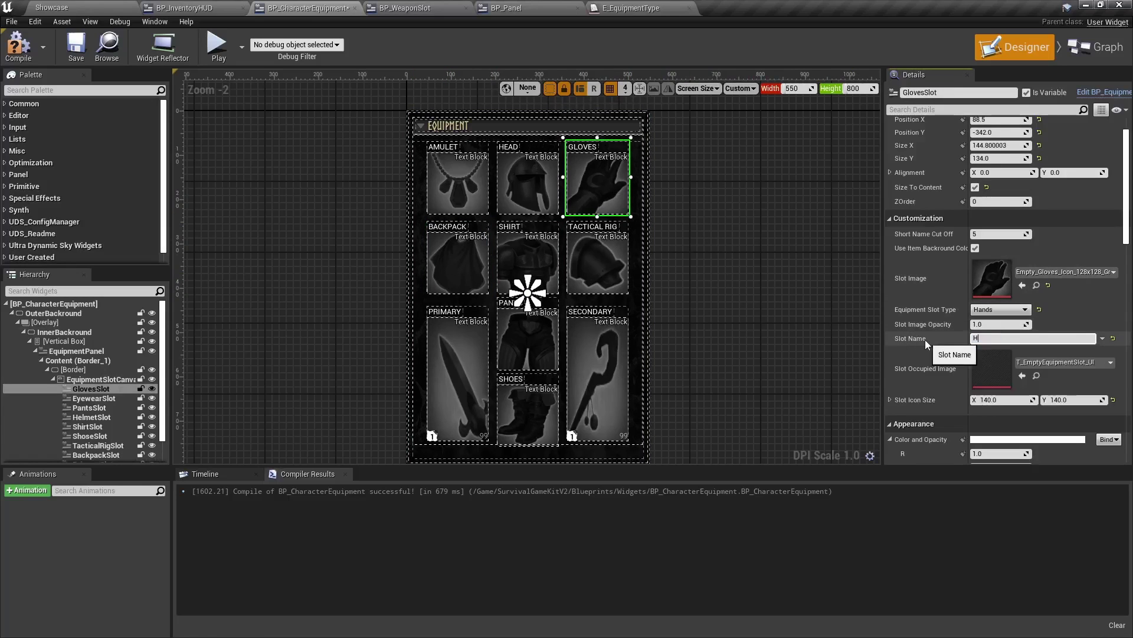
{"action": "key", "text": "Return"}
Name the shirt slot CHEST, the tactical rig slot SHOULDERS, the pants slot LEGS and the shoes slot FEET, and compile the widget.
{"action": "left_click", "coordinate": [477, 267]}
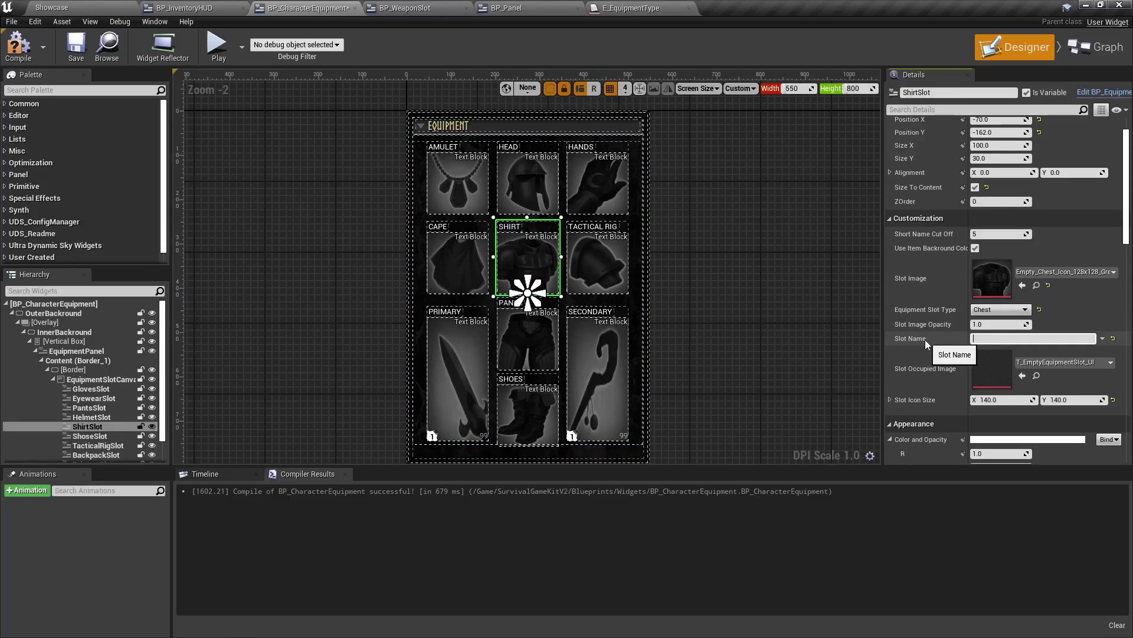
{"action": "type", "text": "CHEST"}
{"action": "key", "text": "Return"}
{"action": "left_click", "coordinate": [617, 247]}
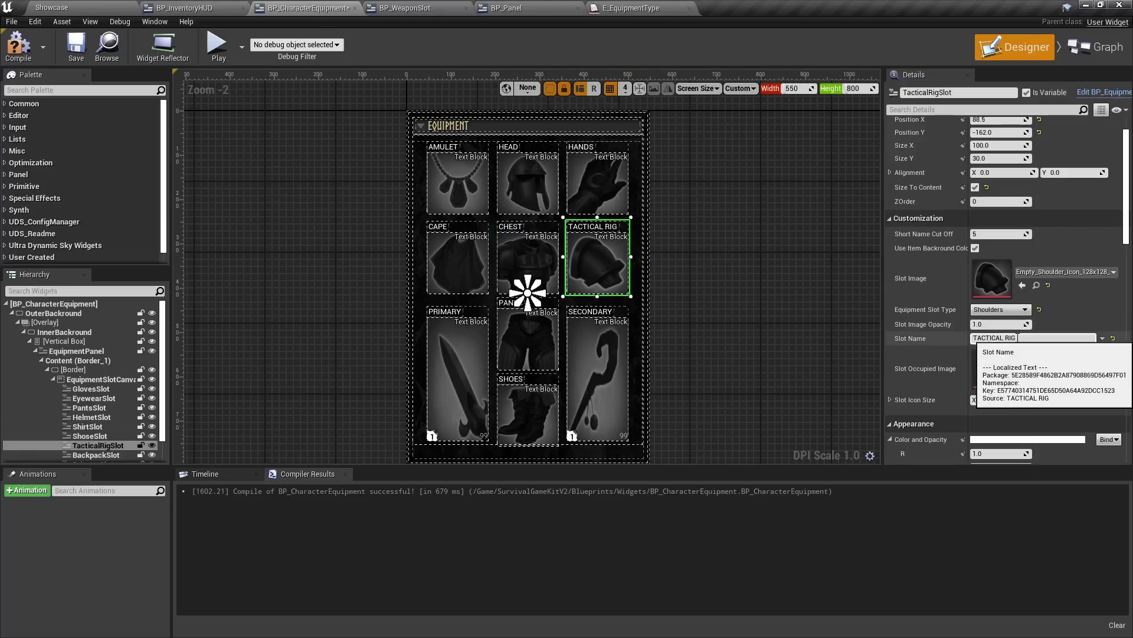
{"action": "left_click_drag", "start_coordinate": [1021, 338], "coordinate": [880, 334]}
{"action": "type", "text": "SHOULDERS"}
{"action": "key", "text": "Return"}
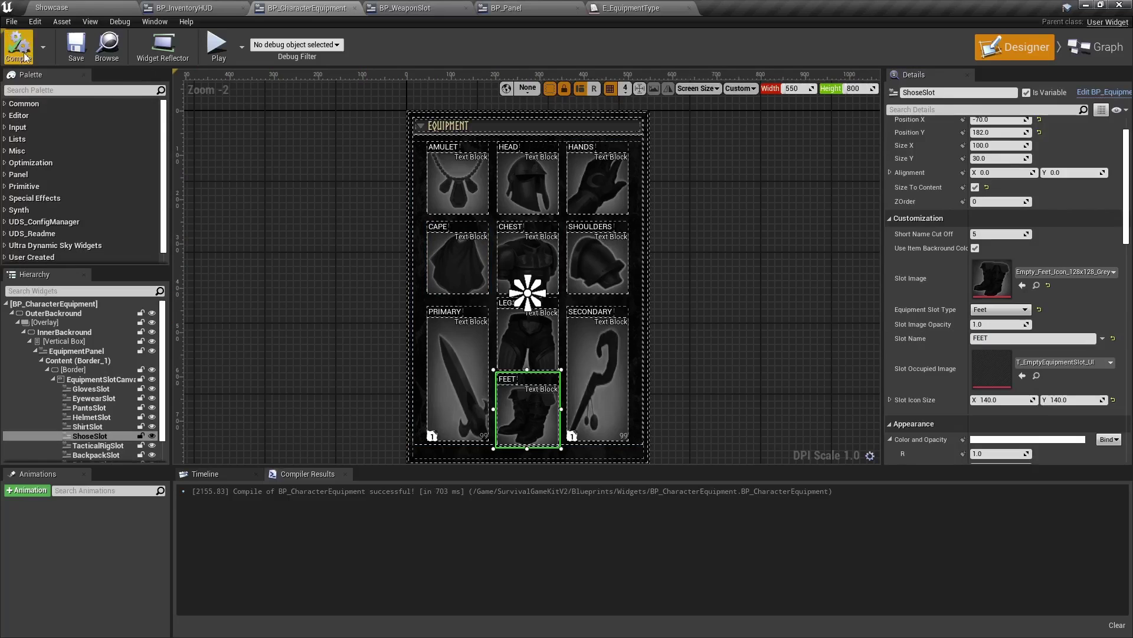
In BP_WeaponSlot, set the SlotNameText font to NorseBold-2Kge_Font at size 18.
{"action": "double_click", "coordinate": [436, 161]}
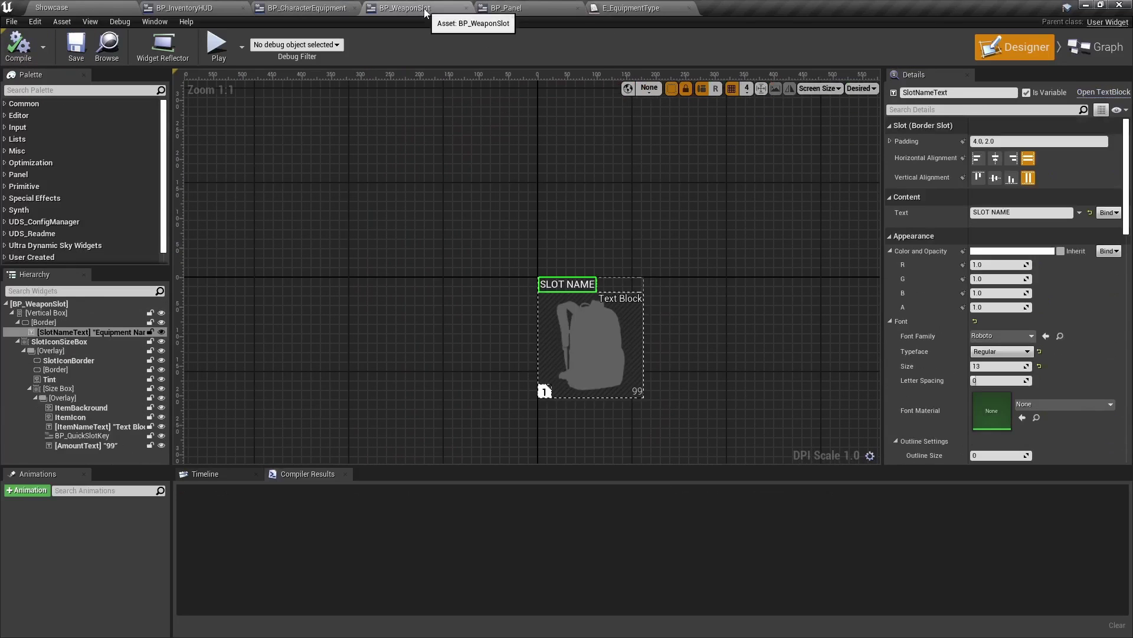
{"action": "left_click", "coordinate": [1002, 336]}
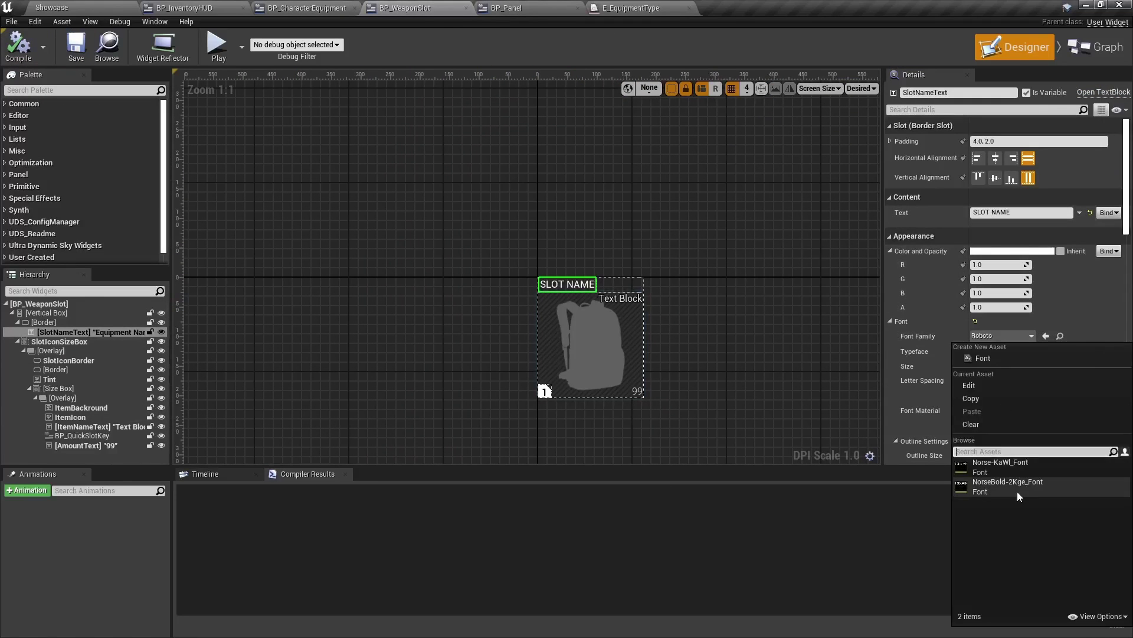
{"action": "left_click", "coordinate": [1017, 488]}
{"action": "left_click", "coordinate": [990, 367]}
{"action": "type", "text": "22"}
{"action": "key", "text": "Return"}
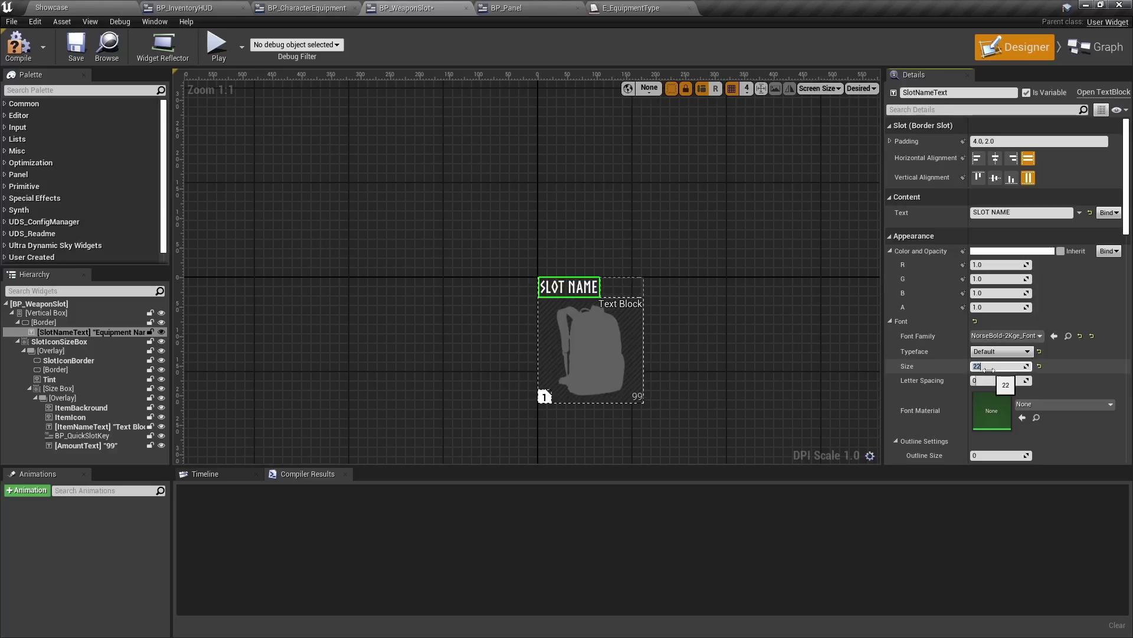
{"action": "type", "text": "18"}
{"action": "key", "text": "Return"}
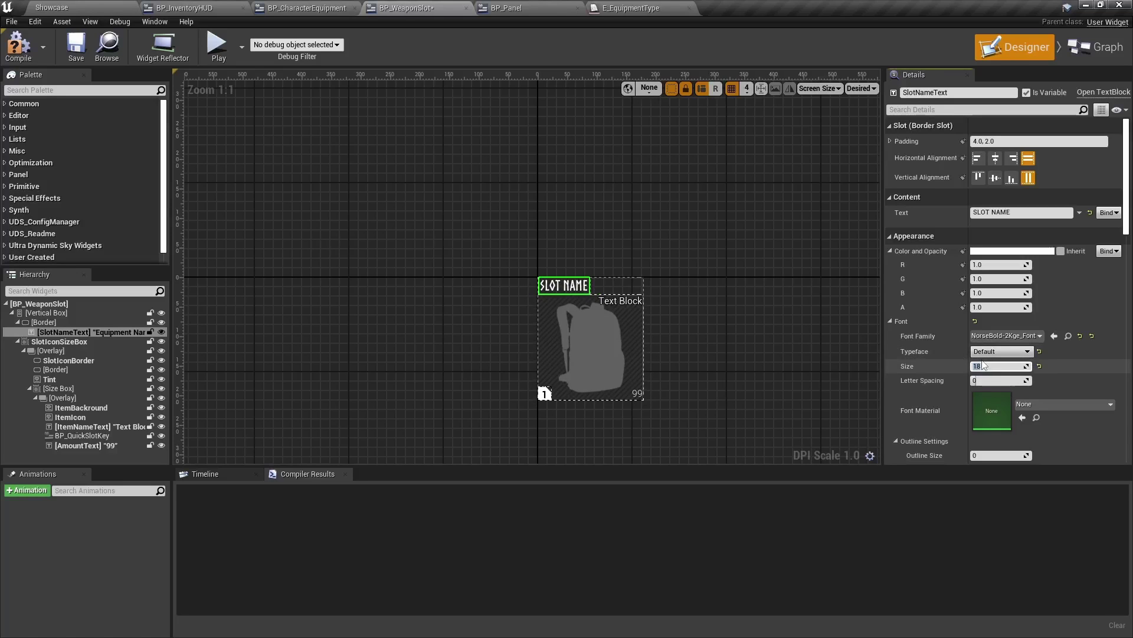
Set the SlotNameText color to the gold tone R 0.708376, G 0.53948, B 0.270498.
{"action": "left_click", "coordinate": [1012, 251]}
{"action": "left_click", "coordinate": [880, 284]}
{"action": "left_click", "coordinate": [916, 539]}
{"action": "scroll", "coordinate": [914, 409], "scroll_direction": "down", "scroll_amount": 1}
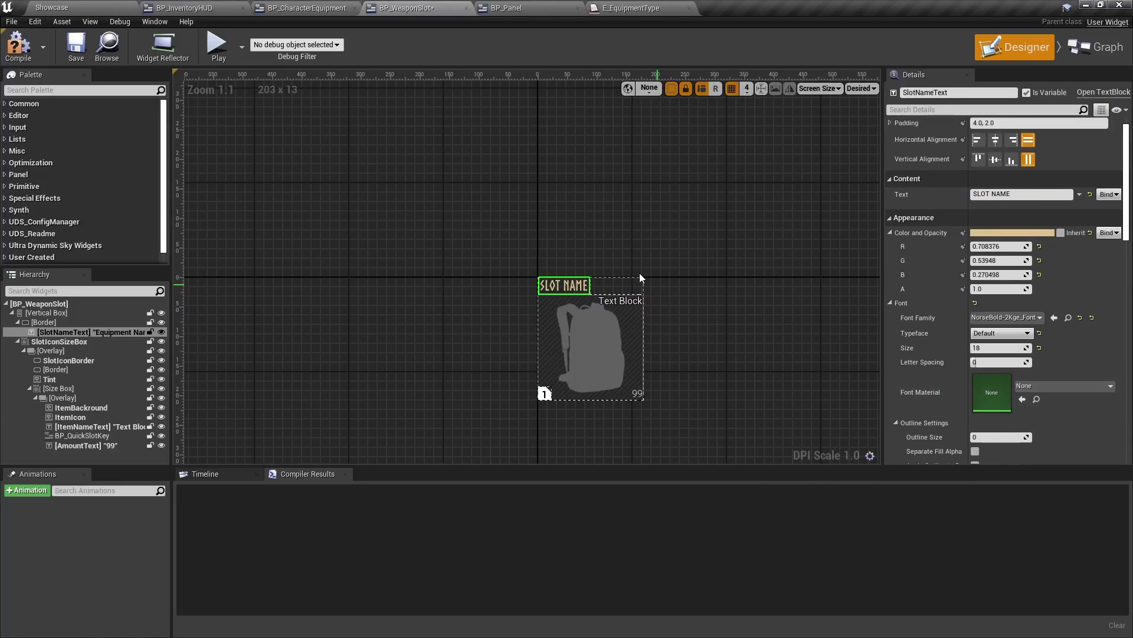
Copy the shadow offset (X 1.606945, Y 1.965146) from BP_Panel's EquipmentTitleText to SlotNameText and compile BP_WeaponSlot.
{"action": "left_click", "coordinate": [532, 10]}
{"action": "left_click", "coordinate": [65, 332]}
{"action": "left_click", "coordinate": [404, 174]}
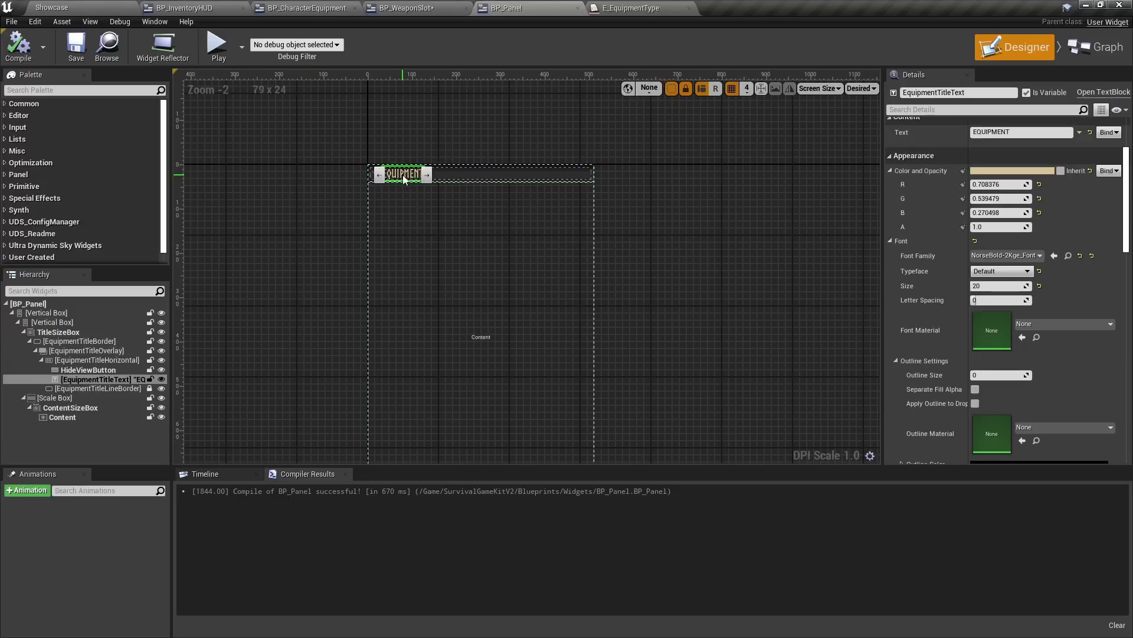
{"action": "scroll", "coordinate": [456, 223], "scroll_direction": "up", "scroll_amount": 3}
{"action": "scroll", "coordinate": [952, 286], "scroll_direction": "down", "scroll_amount": 7}
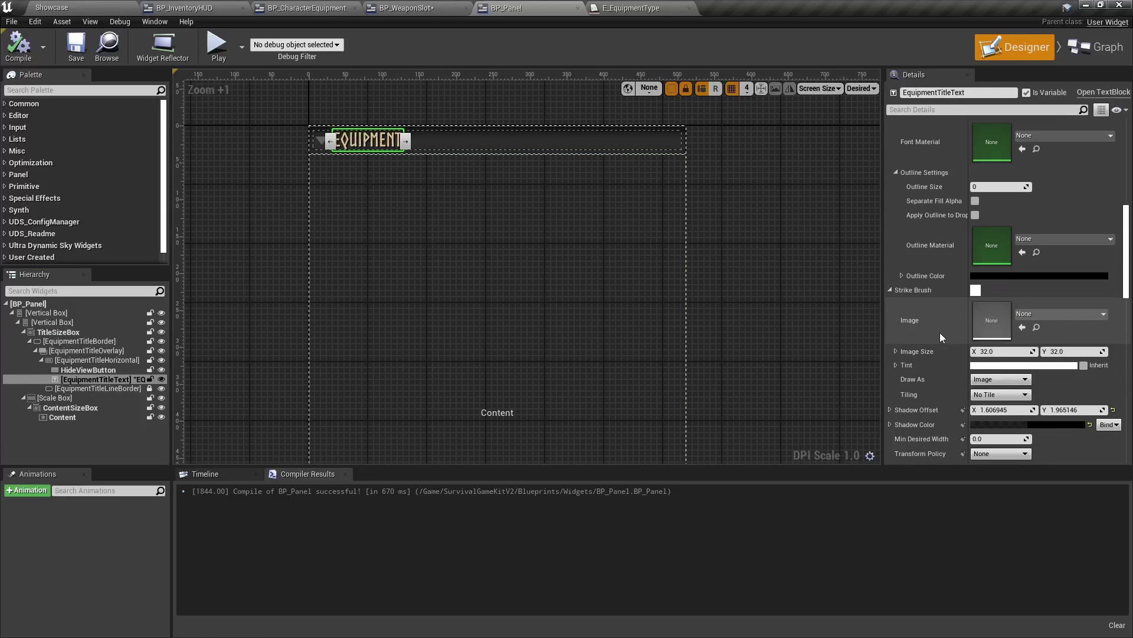
{"action": "left_click", "coordinate": [413, 8]}
{"action": "scroll", "coordinate": [902, 366], "scroll_direction": "down", "scroll_amount": 2}
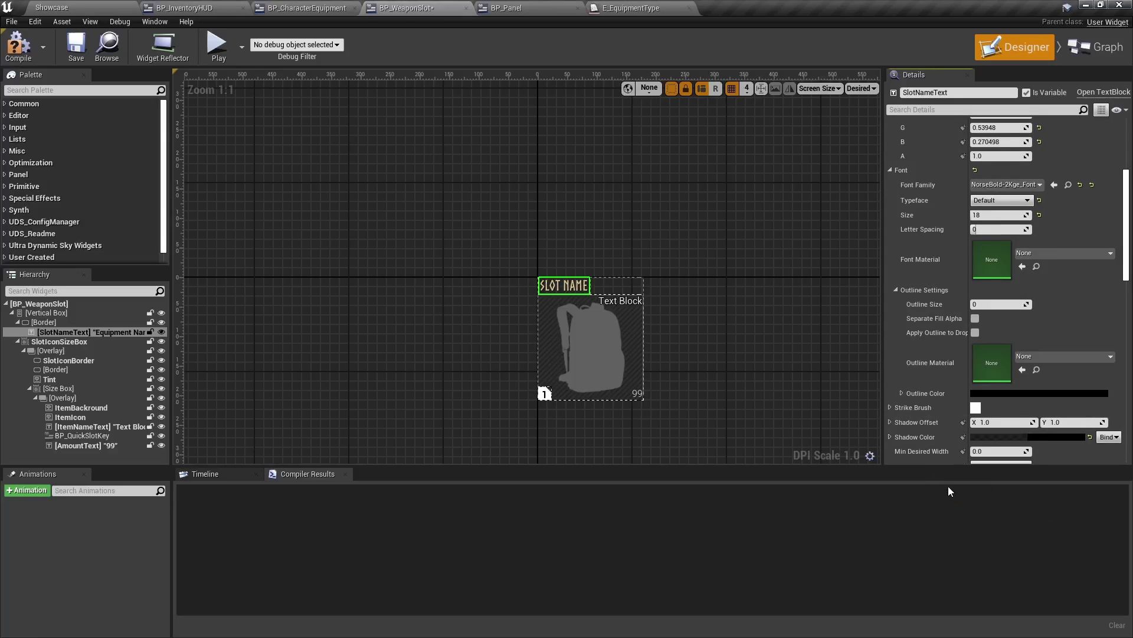
{"action": "left_click", "coordinate": [26, 54]}
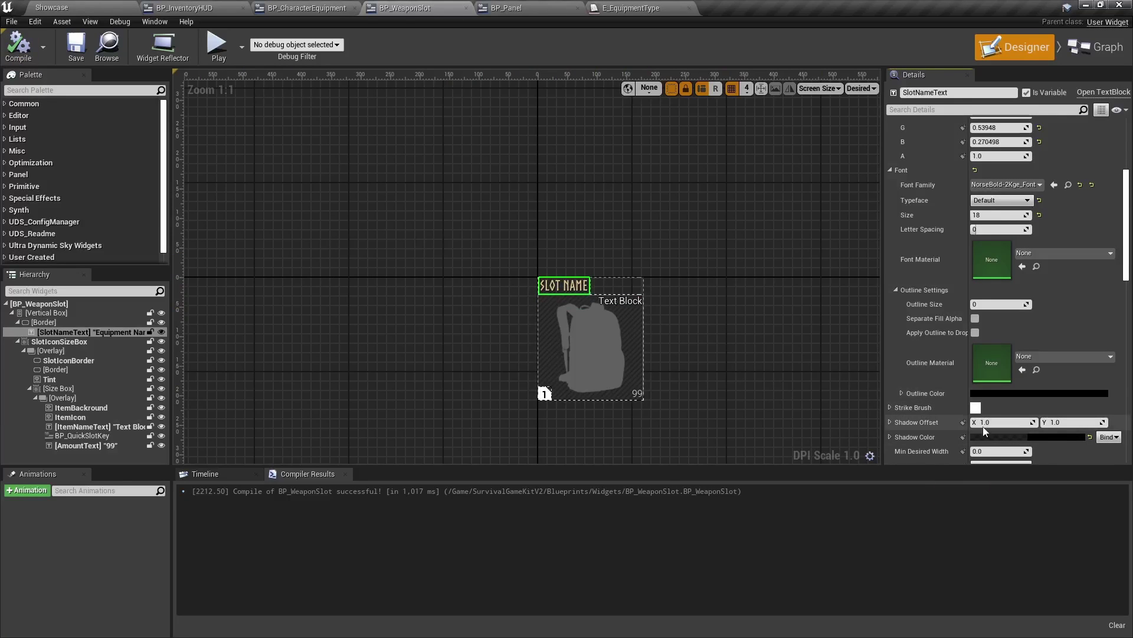
{"action": "left_click", "coordinate": [566, 8]}
{"action": "right_click", "coordinate": [951, 392]}
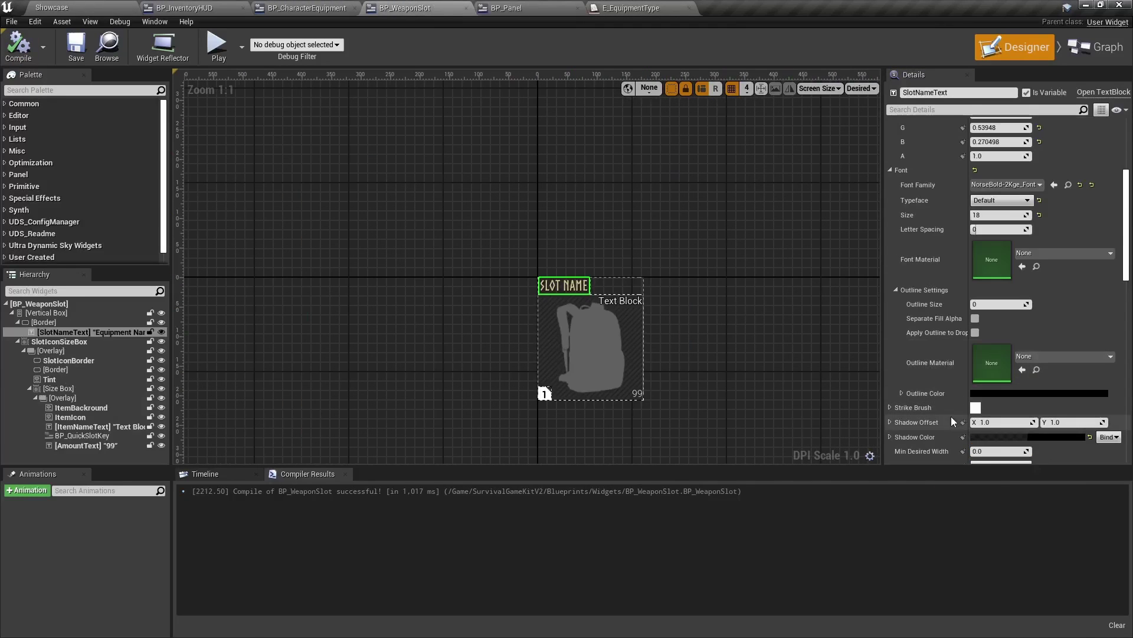
{"action": "right_click", "coordinate": [948, 419]}
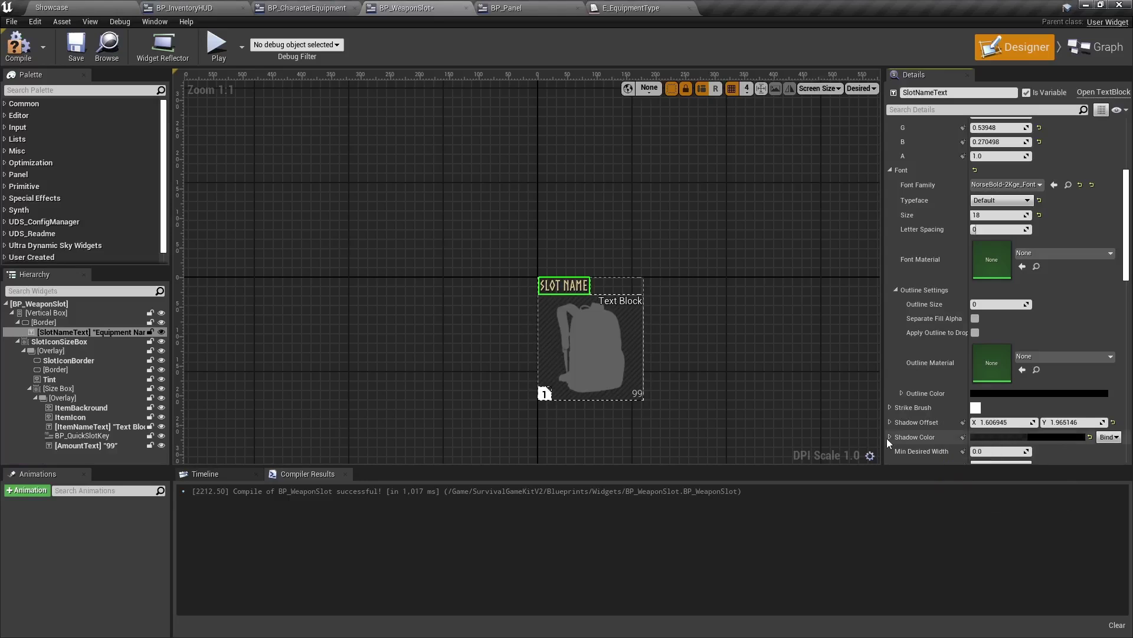
{"action": "left_click", "coordinate": [18, 44]}
Open the BP_QuickSlotKey widget, tint the QSBackround brush with the saved gold color and compile it.
{"action": "left_click", "coordinate": [543, 393]}
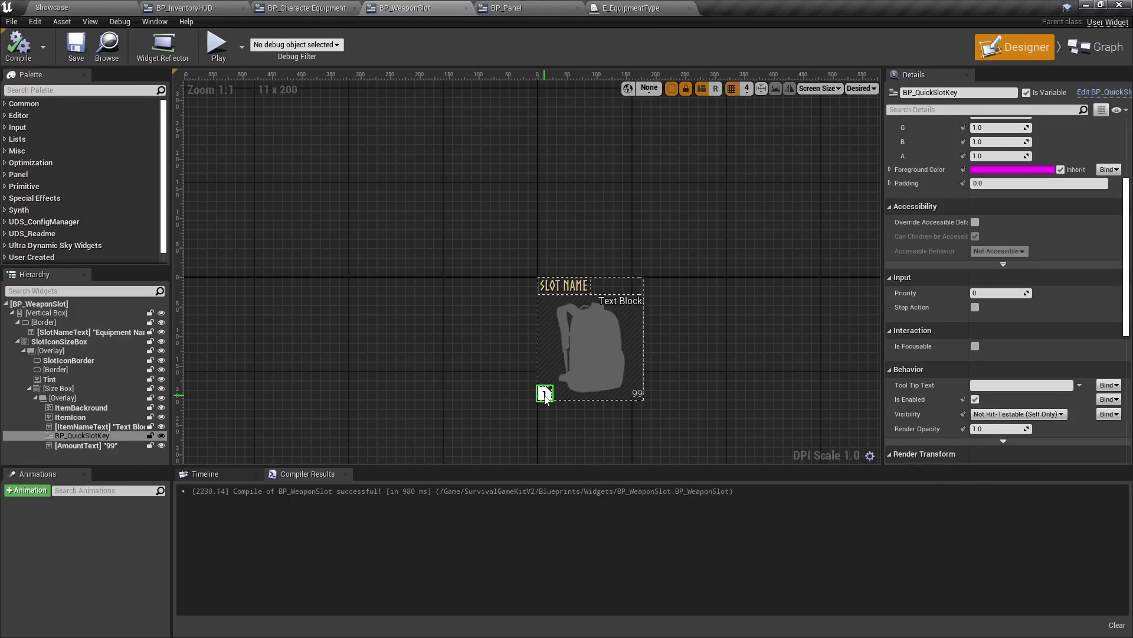
{"action": "double_click", "coordinate": [545, 394]}
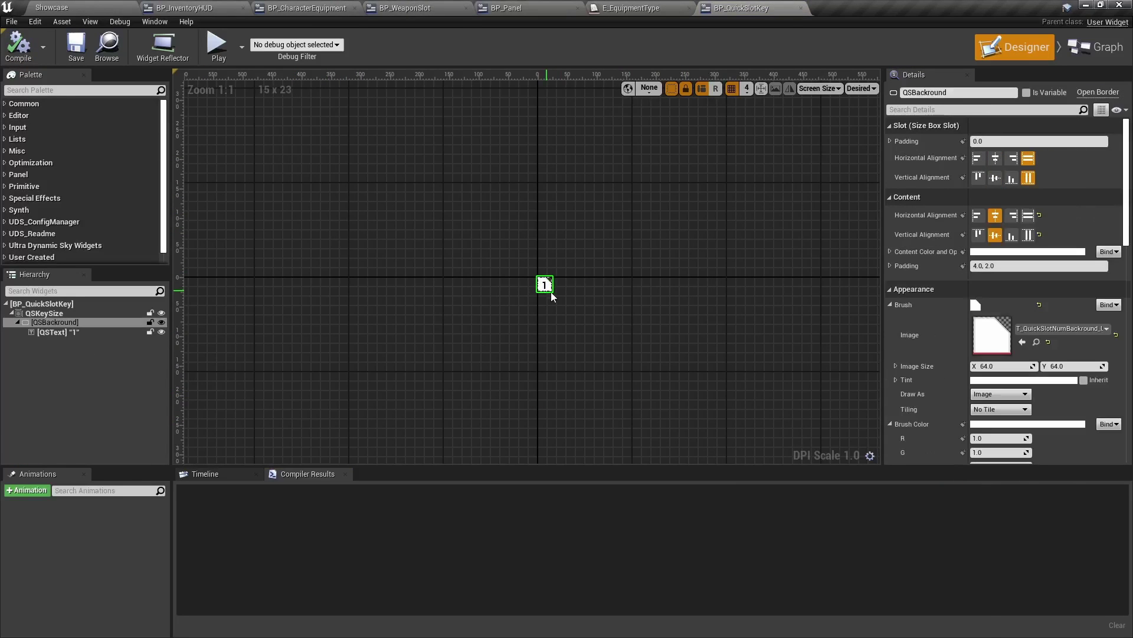
{"action": "left_click", "coordinate": [1024, 380]}
{"action": "left_click", "coordinate": [860, 354]}
{"action": "left_click", "coordinate": [913, 606]}
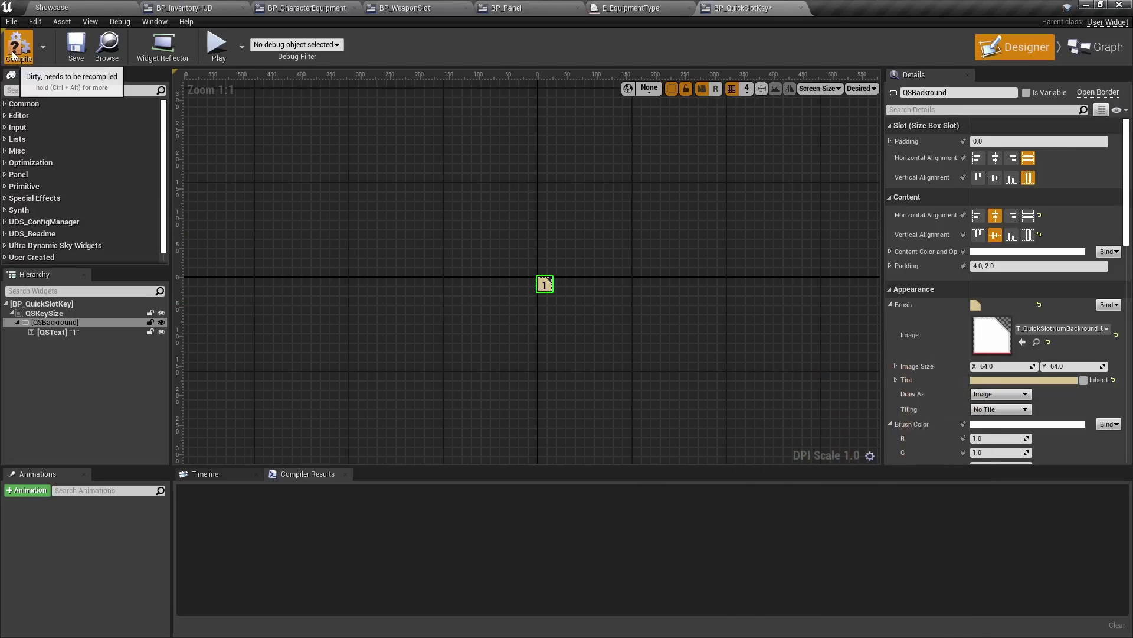
{"action": "left_click", "coordinate": [17, 45]}
Open BP_EquipmentSlot from the amulet slot in BP_CharacterEquipment and set the SlotNameText font to NorseBold-2Kge_Font at size 18.
{"action": "left_click", "coordinate": [307, 7]}
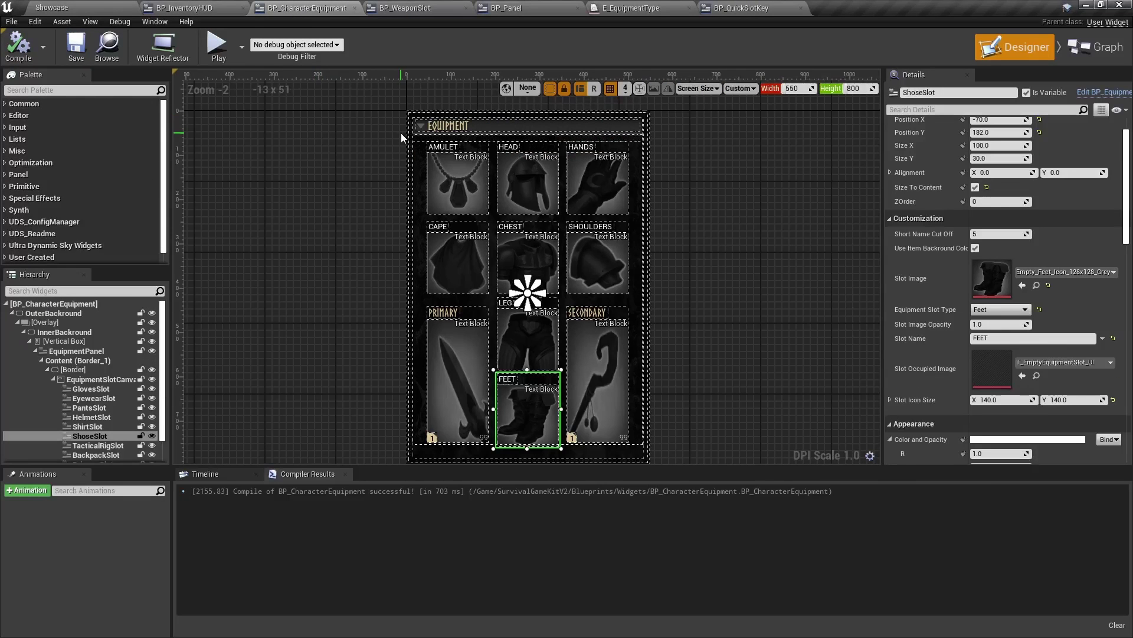
{"action": "double_click", "coordinate": [445, 159]}
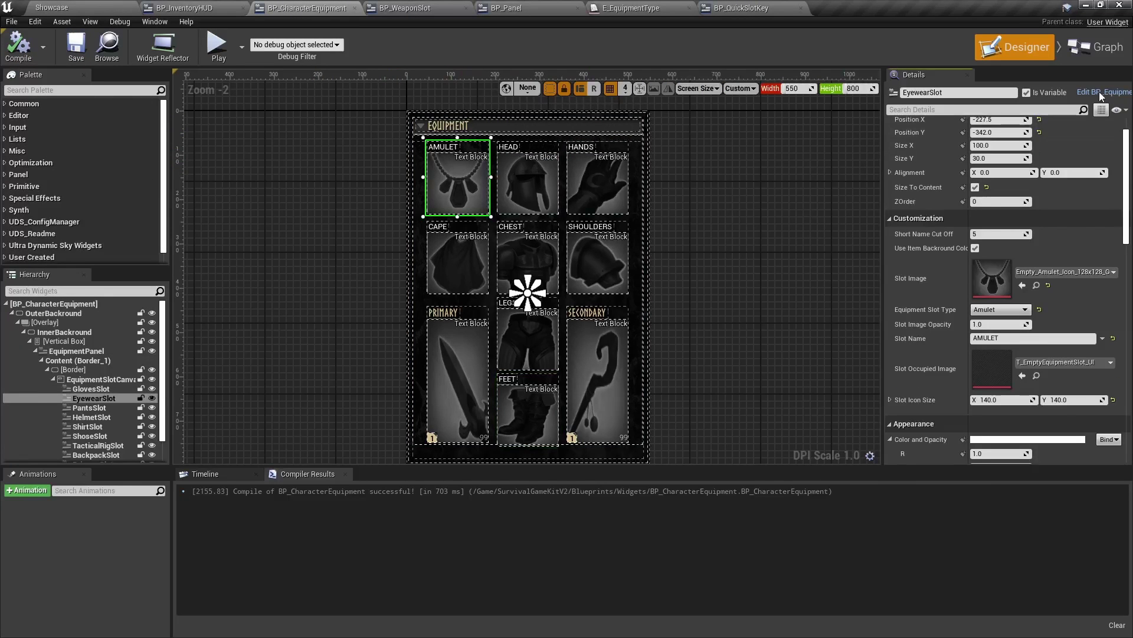
{"action": "left_click", "coordinate": [1004, 336]}
{"action": "left_click", "coordinate": [1015, 486]}
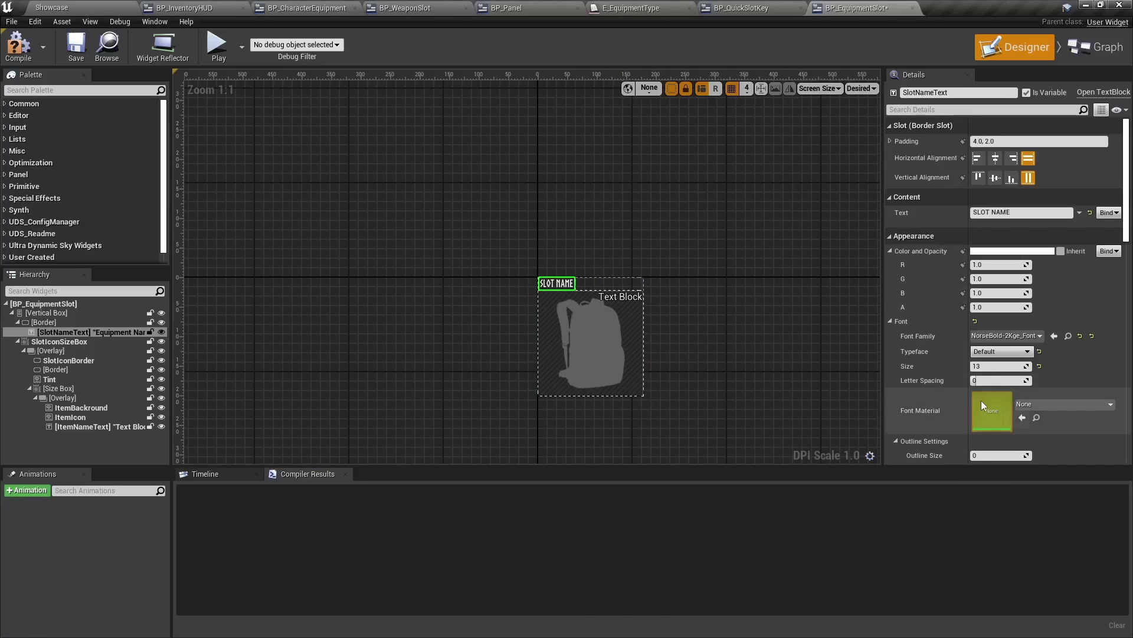
{"action": "left_click", "coordinate": [995, 365]}
{"action": "type", "text": "18"}
{"action": "key", "text": "Return"}
Set BP_EquipmentSlot's SlotNameText color to gold R 0.708376, G 0.53948, B 0.270498 and compile the widget.
{"action": "left_click", "coordinate": [1011, 251]}
{"action": "left_click", "coordinate": [888, 278]}
{"action": "left_click", "coordinate": [918, 537]}
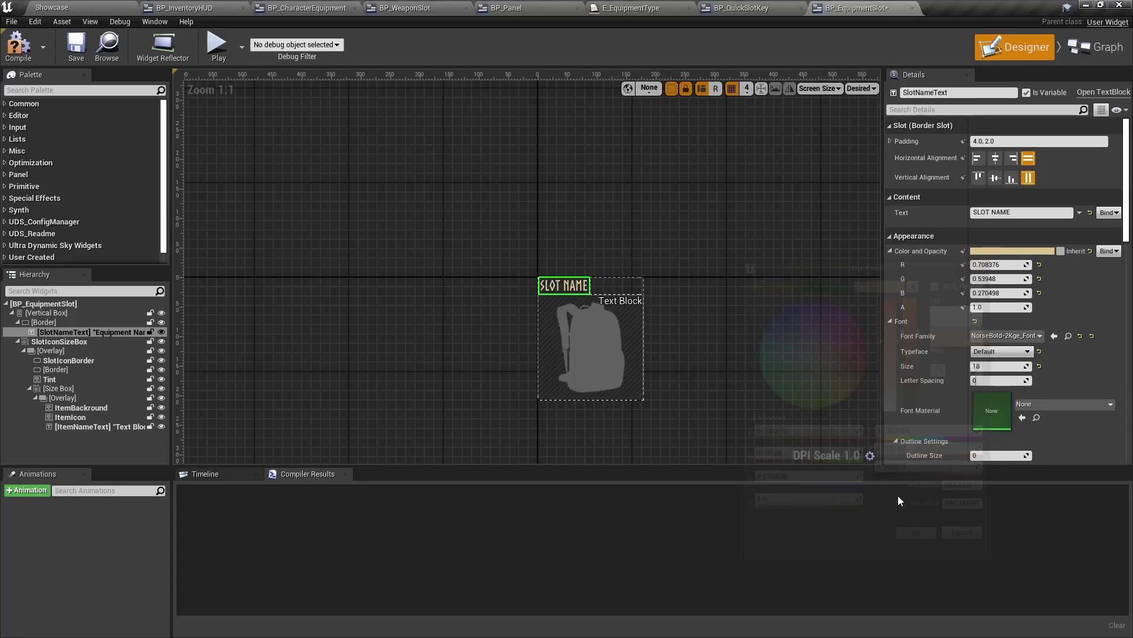
{"action": "scroll", "coordinate": [953, 394], "scroll_direction": "down", "scroll_amount": 5}
{"action": "left_click", "coordinate": [738, 10]}
{"action": "left_click", "coordinate": [801, 8]}
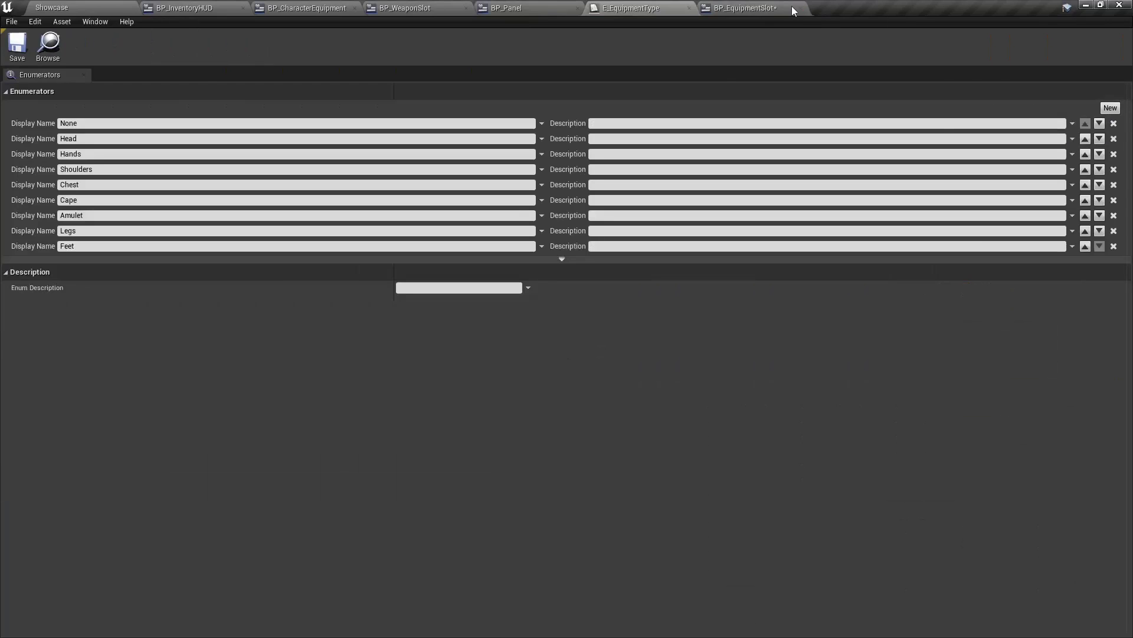
{"action": "left_click", "coordinate": [779, 8]}
{"action": "left_click", "coordinate": [21, 57]}
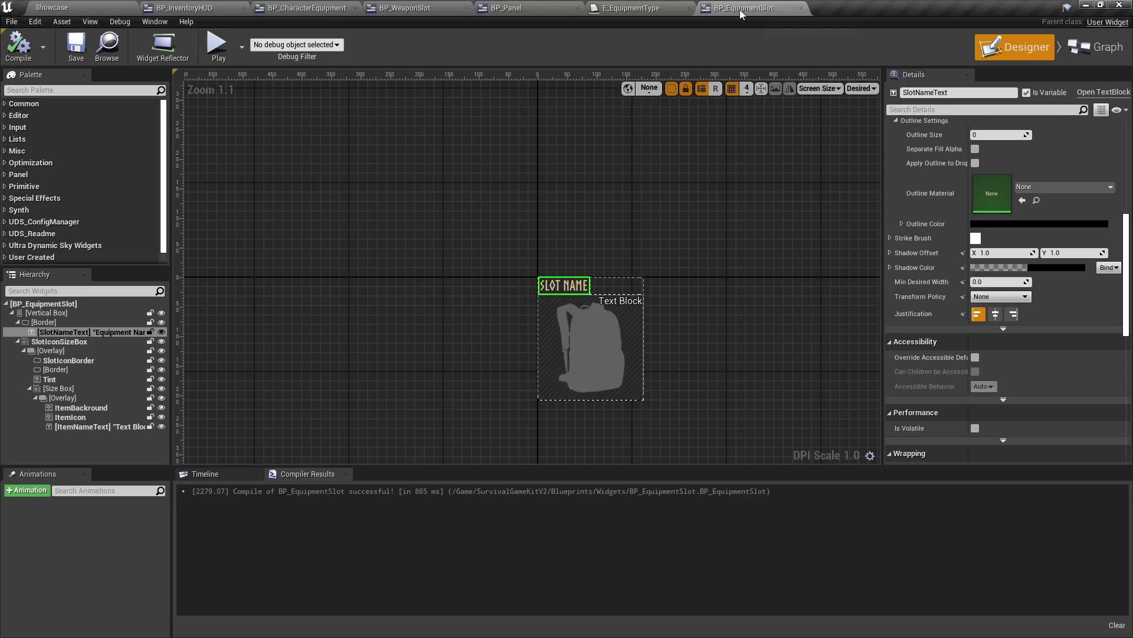
Close E_EquipmentType and copy the shadow offset (X 1.606945, Y 1.965146) from BP_Panel's EquipmentTitleText to BP_EquipmentSlot's SlotNameText.
{"action": "middle_click", "coordinate": [639, 11]}
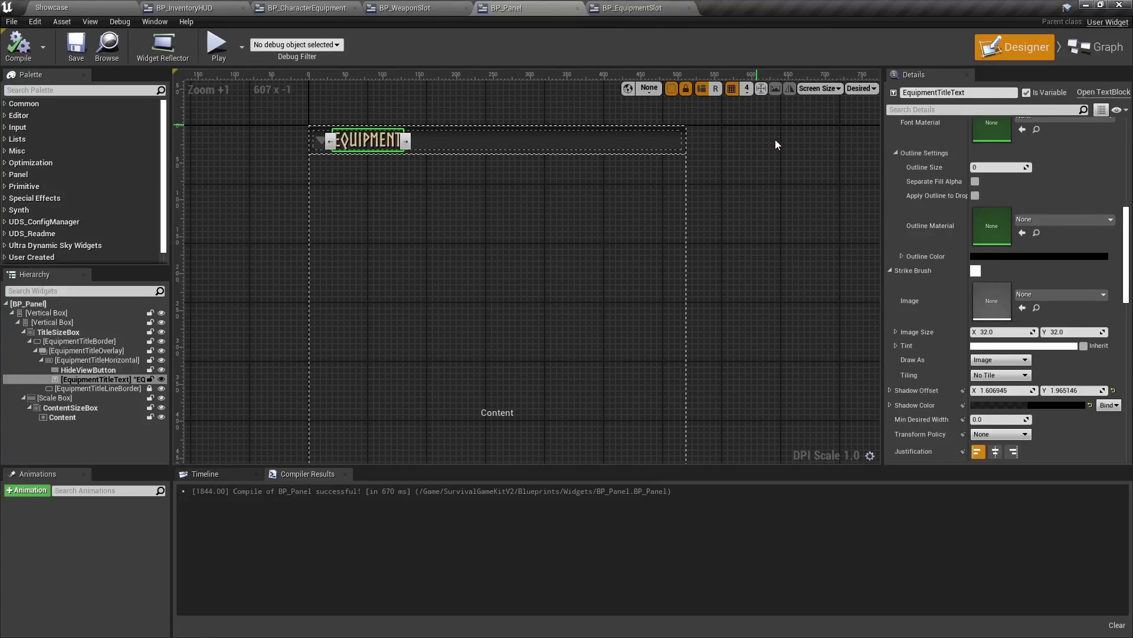
{"action": "right_click", "coordinate": [944, 391]}
{"action": "left_click", "coordinate": [971, 439]}
{"action": "left_click", "coordinate": [633, 8]}
{"action": "right_click", "coordinate": [940, 253]}
{"action": "left_click", "coordinate": [957, 312]}
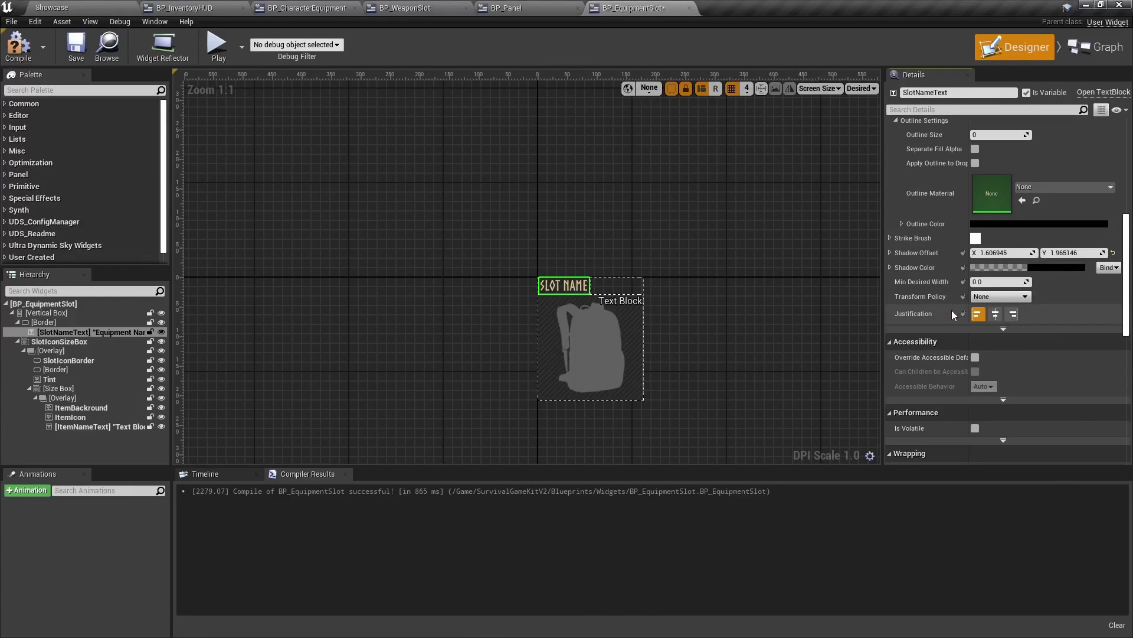
Copy the shadow color from BP_Panel's EquipmentTitleText to SlotNameText, then compile and save BP_EquipmentSlot.
{"action": "left_click", "coordinate": [509, 8]}
{"action": "right_click", "coordinate": [941, 407]}
{"action": "left_click", "coordinate": [961, 453]}
{"action": "left_click", "coordinate": [632, 8]}
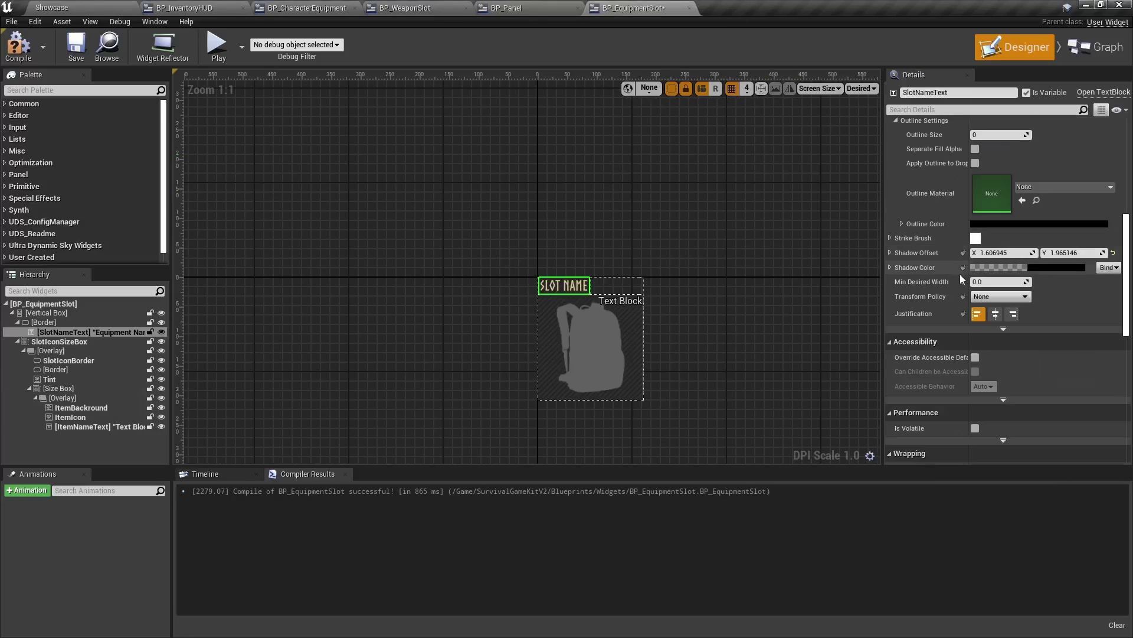
{"action": "right_click", "coordinate": [945, 268]}
{"action": "left_click", "coordinate": [959, 325]}
{"action": "left_click", "coordinate": [76, 47]}
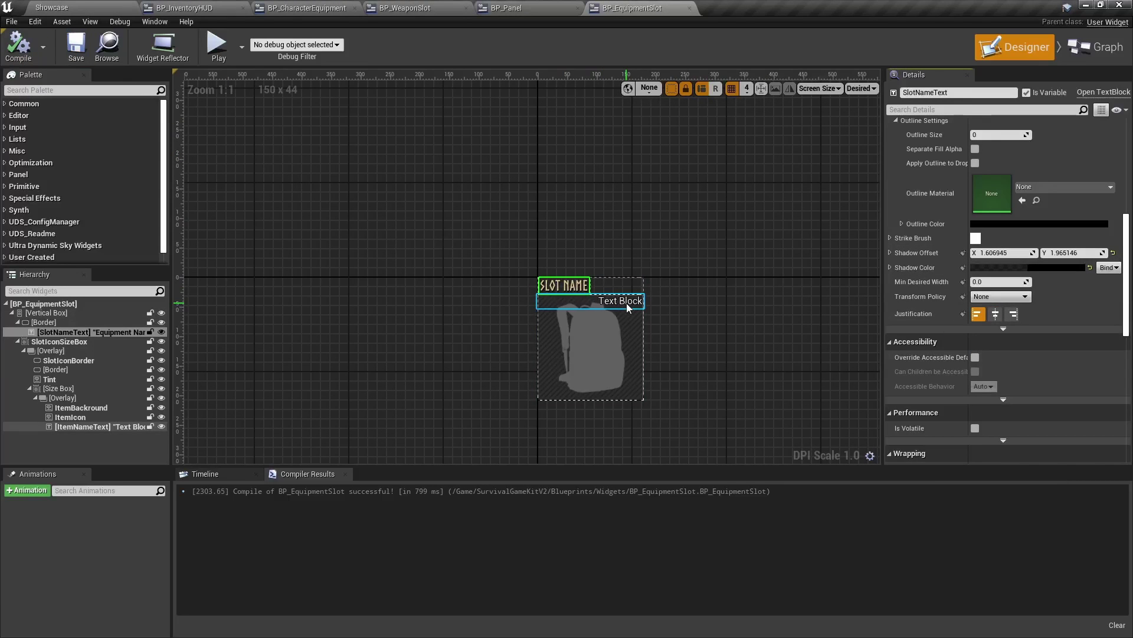
Save the open widget, play the Showcase level and inspect the restyled inventory in full screen, then end the session.
{"action": "left_click", "coordinate": [307, 8]}
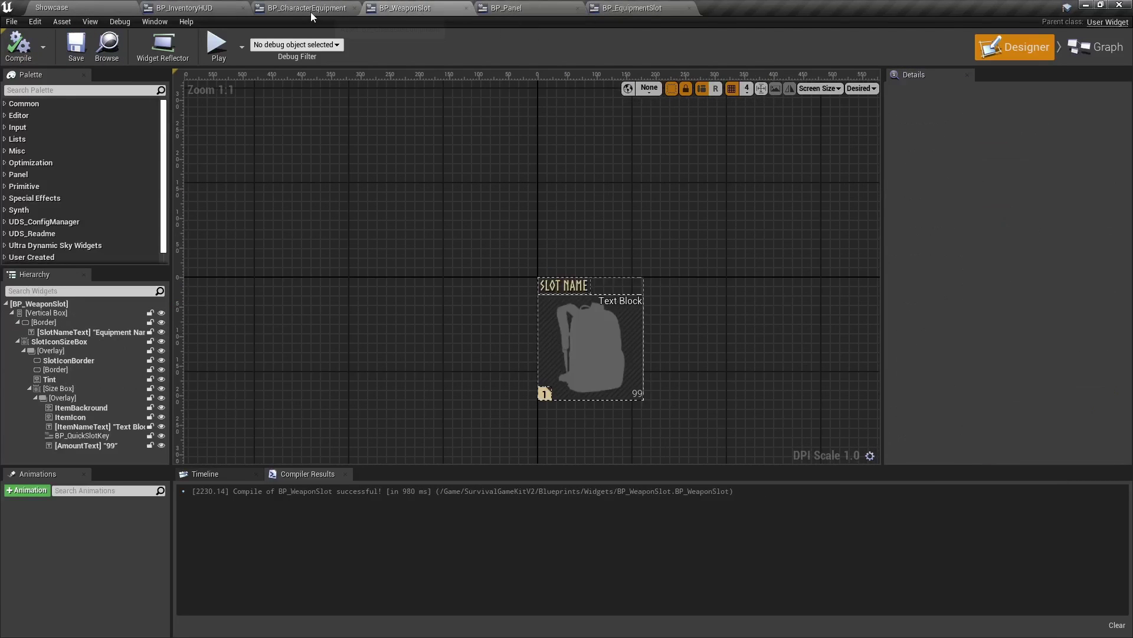
{"action": "left_click", "coordinate": [78, 54]}
{"action": "left_click", "coordinate": [51, 8]}
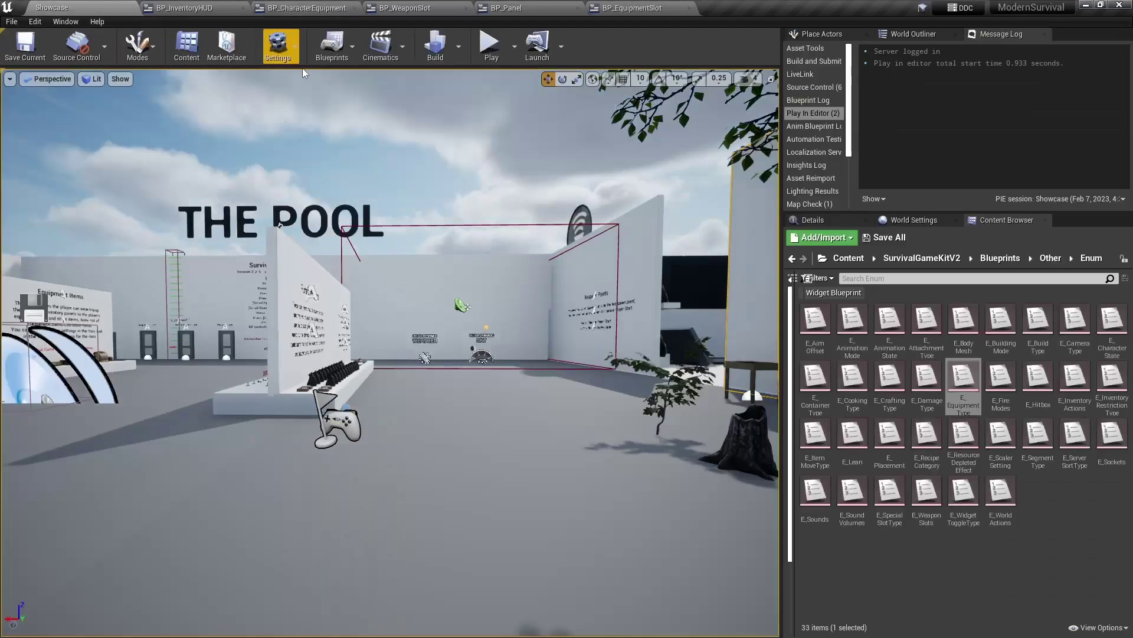
{"action": "left_click", "coordinate": [493, 52]}
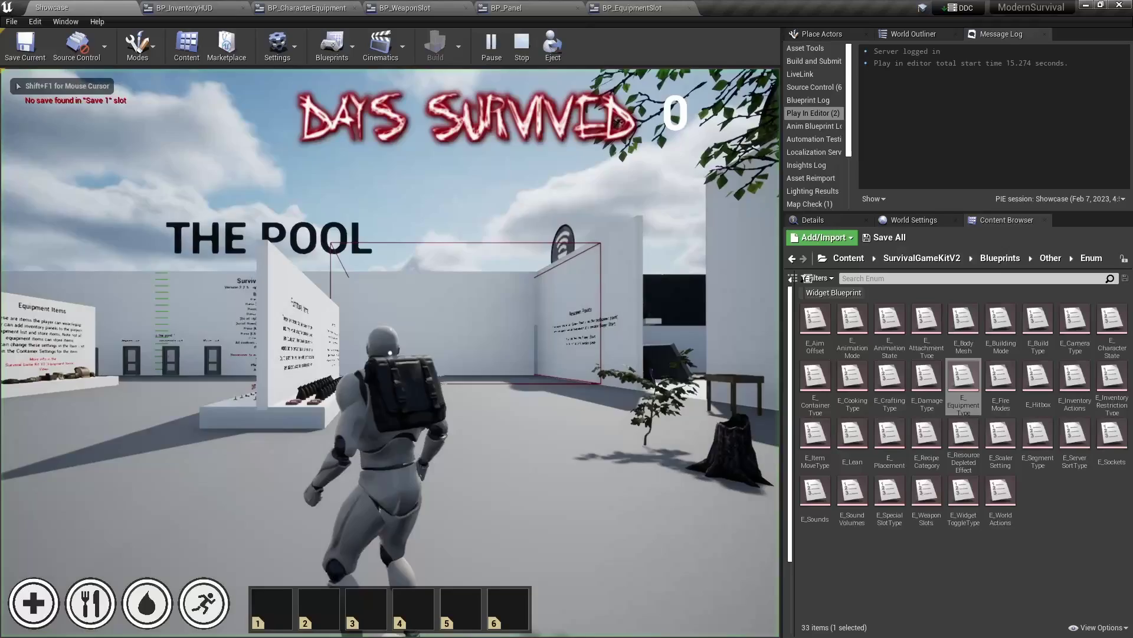
{"action": "key", "text": "Tab"}
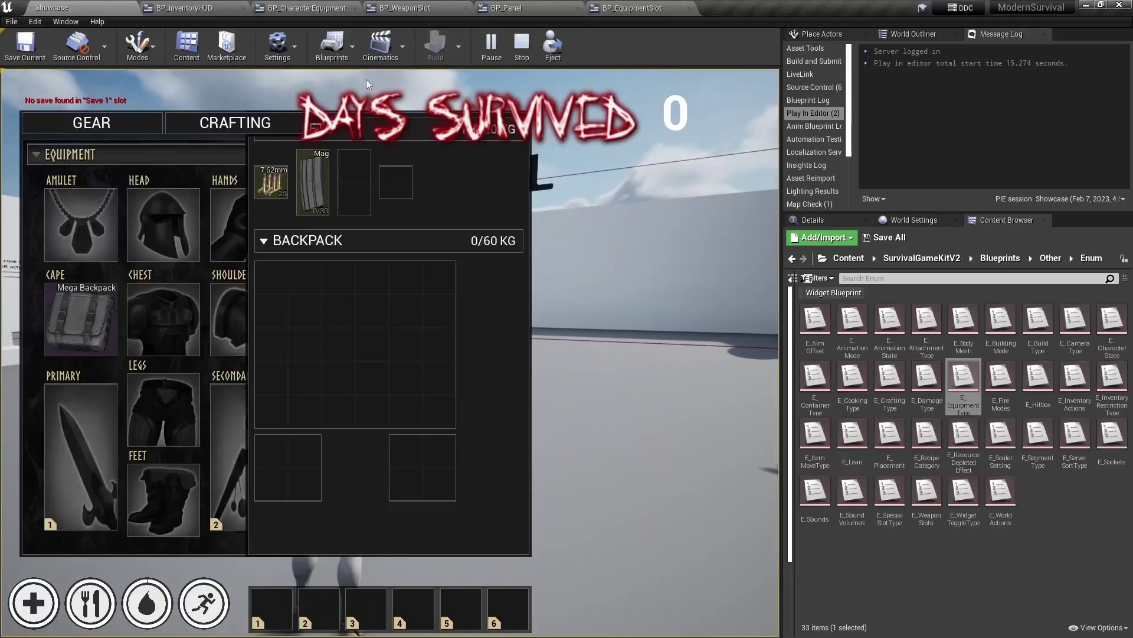
{"action": "key", "text": "F11"}
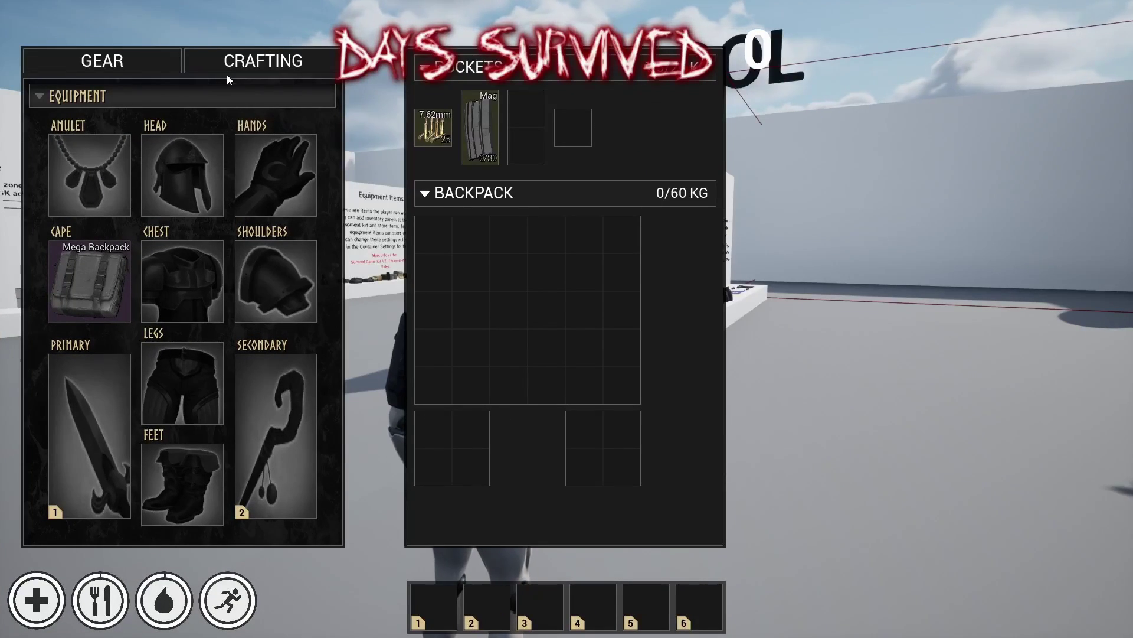
{"action": "key", "text": "Escape"}
{"action": "key", "text": "F11"}
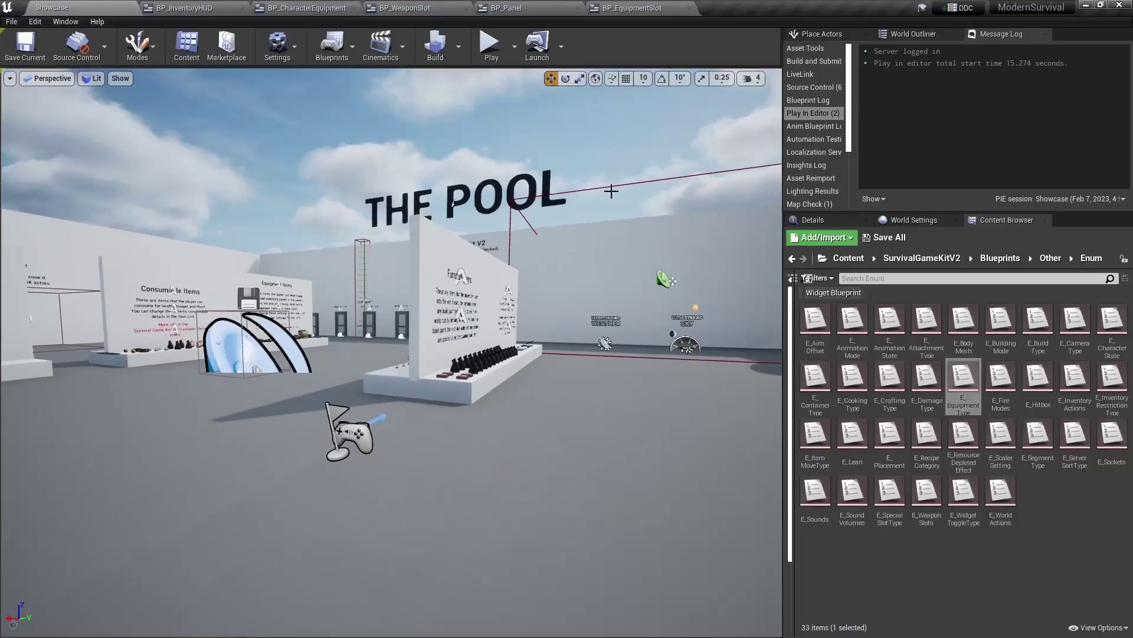
Open BP_ButtonPanel from BP_InventoryHUD and set the GEAR text's font to NorseBold-2Kge_Font at size 26.
{"action": "left_click", "coordinate": [199, 13]}
{"action": "left_click", "coordinate": [313, 151]}
{"action": "left_click", "coordinate": [1088, 94]}
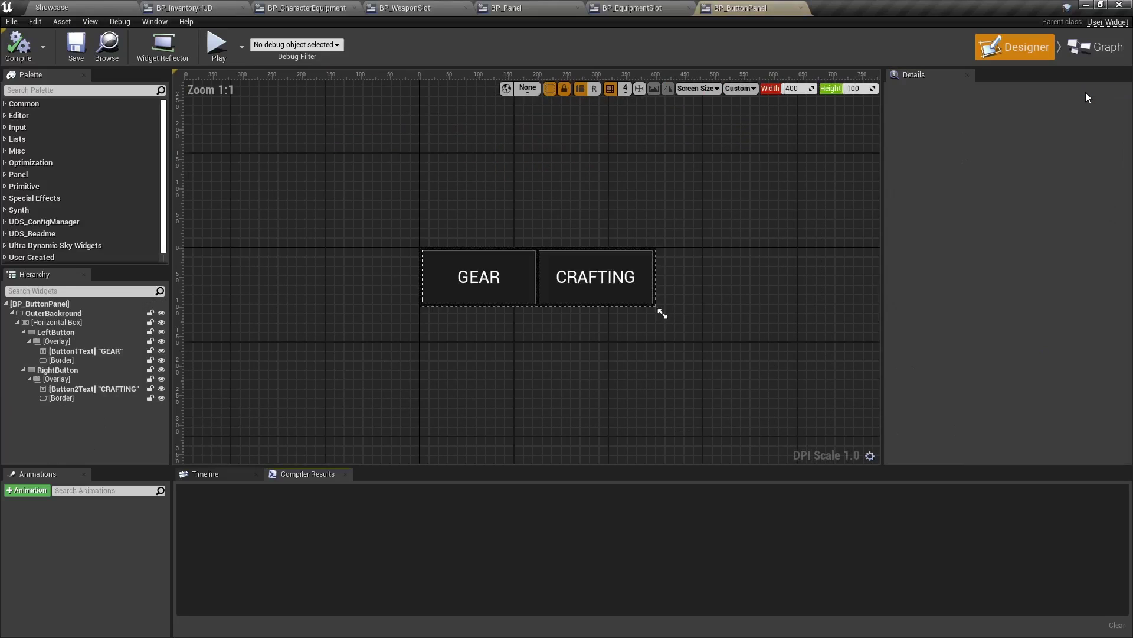
{"action": "left_click", "coordinate": [476, 284]}
{"action": "left_click", "coordinate": [86, 351]}
{"action": "left_click", "coordinate": [1006, 335]}
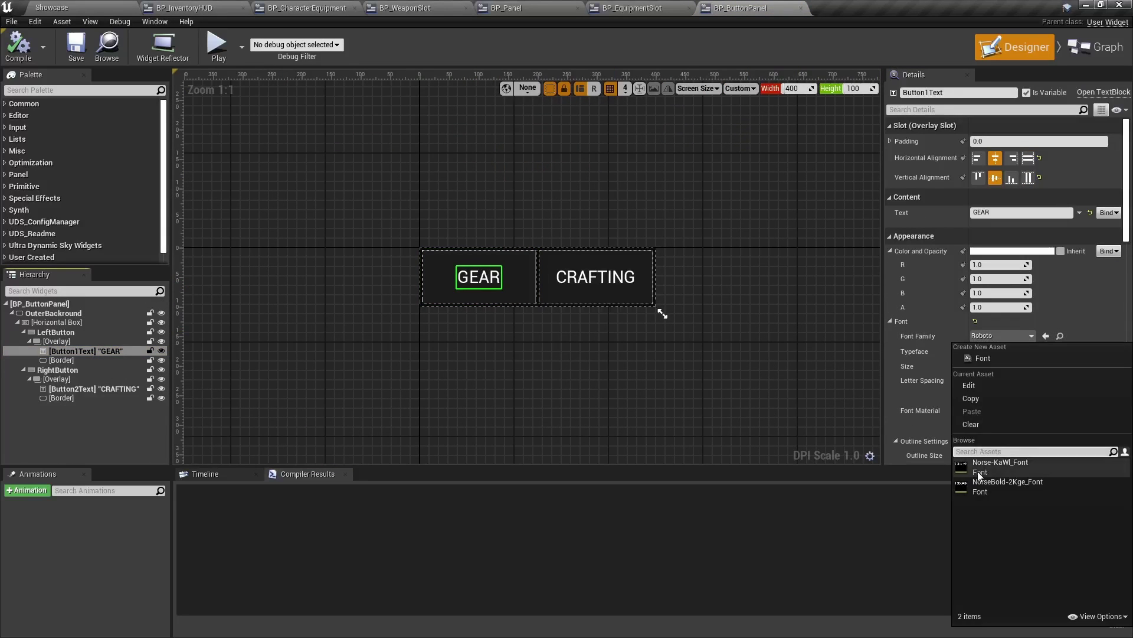
{"action": "left_click", "coordinate": [982, 478]}
{"action": "left_click", "coordinate": [991, 367]}
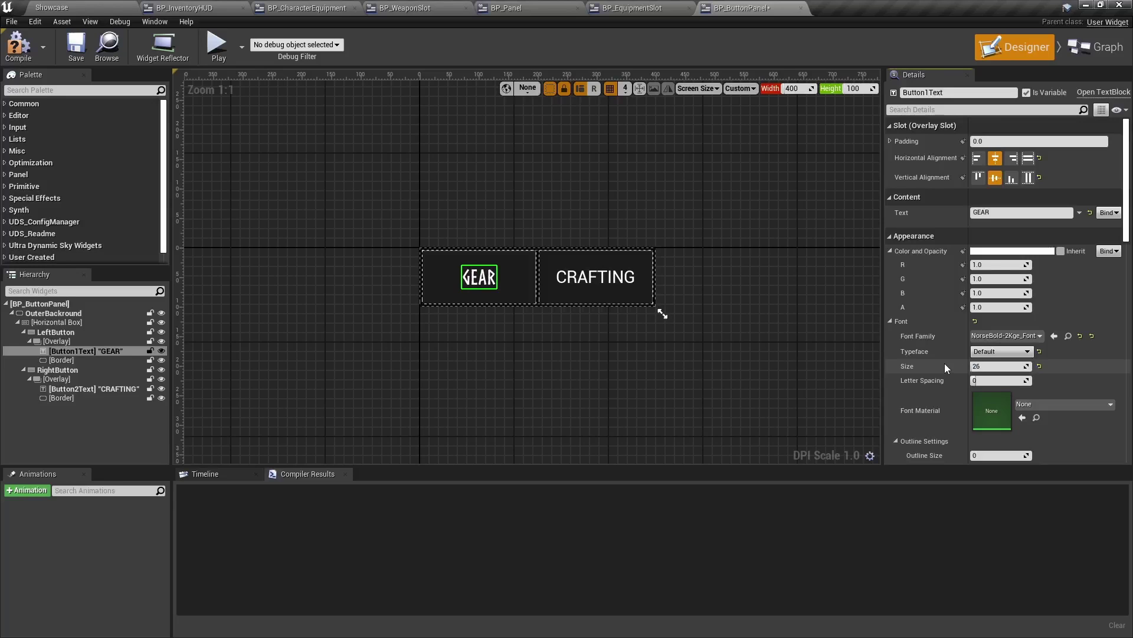
Set the CRAFTING text's font to NorseBold-2Kge_Font at size 26.
{"action": "scroll", "coordinate": [945, 369], "scroll_direction": "down", "scroll_amount": 1}
{"action": "left_click", "coordinate": [584, 283]}
{"action": "left_click", "coordinate": [94, 389]}
{"action": "left_click", "coordinate": [1004, 299]}
{"action": "left_click", "coordinate": [986, 457]}
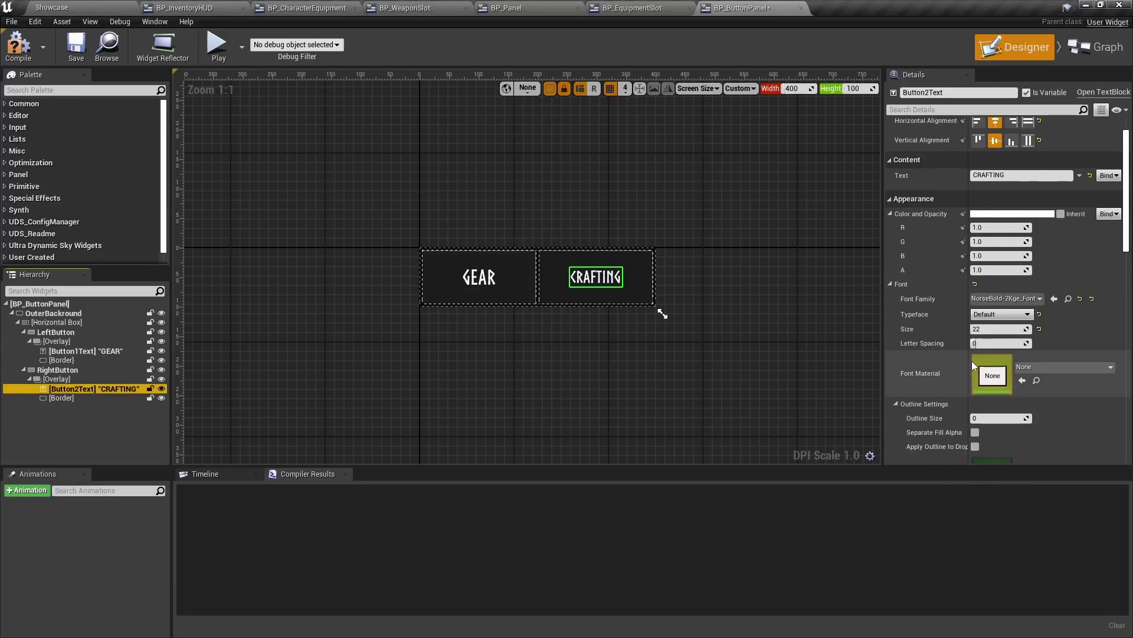
{"action": "left_click", "coordinate": [979, 329]}
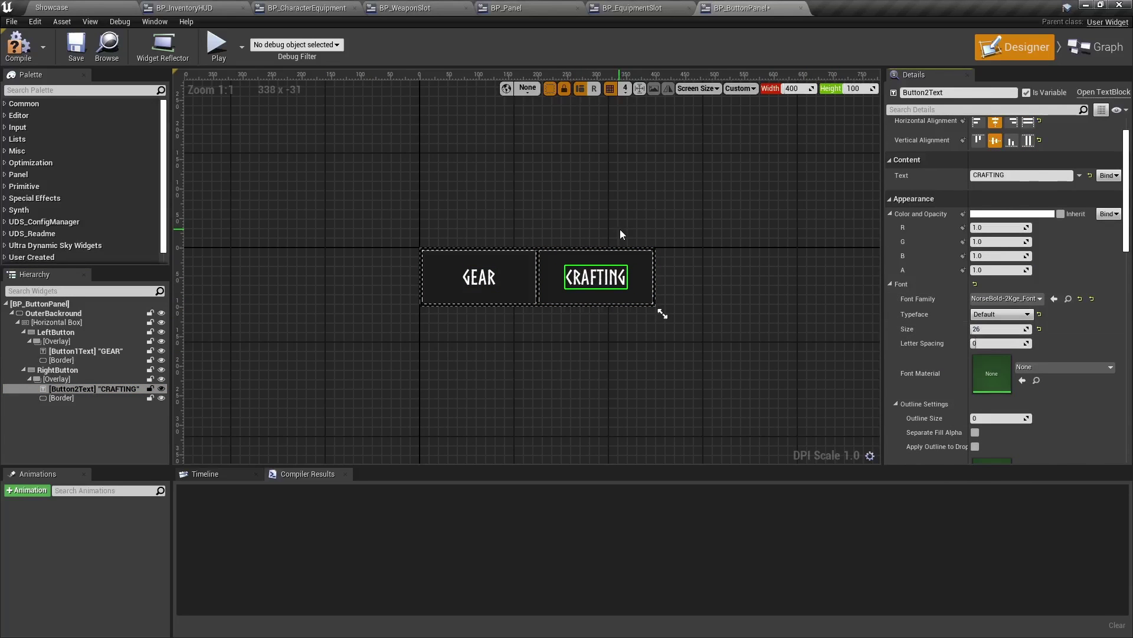
Set the color of both the GEAR and CRAFTING texts to gold R 0.708376, G 0.53948, B 0.270498.
{"action": "left_click", "coordinate": [85, 351], "text": "ctrl"}
{"action": "left_click", "coordinate": [995, 214]}
{"action": "left_click", "coordinate": [880, 243]}
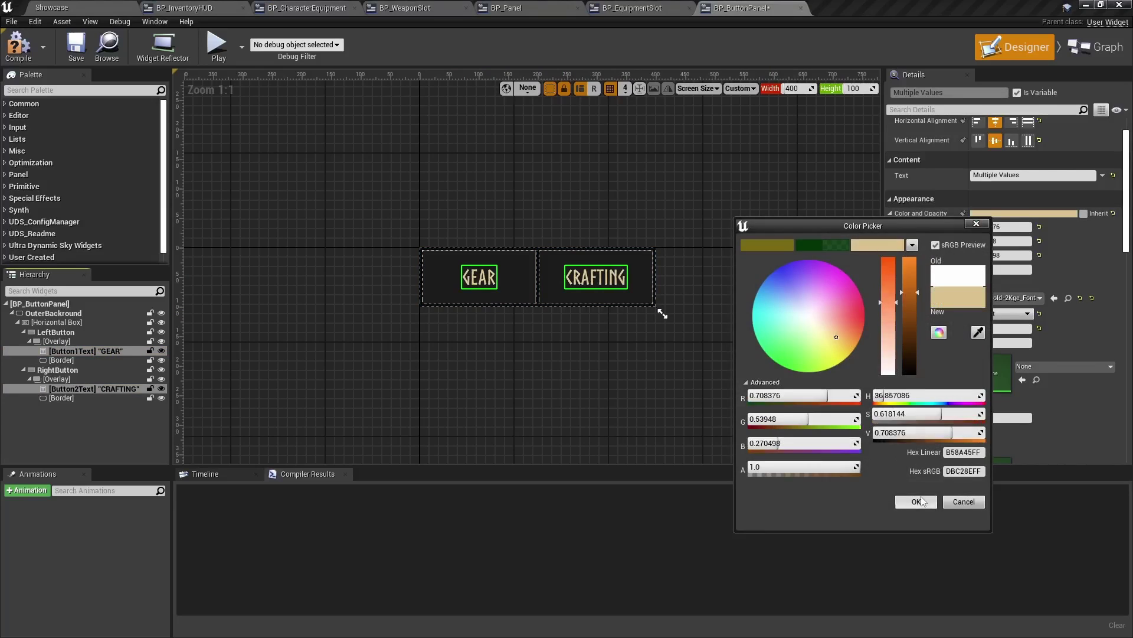
{"action": "left_click", "coordinate": [918, 500]}
Copy the shadow offset and shadow color from BP_EquipmentSlot's SlotNameText to both button texts, then compile and save BP_ButtonPanel.
{"action": "scroll", "coordinate": [928, 299], "scroll_direction": "down", "scroll_amount": 3}
{"action": "left_click", "coordinate": [649, 8]}
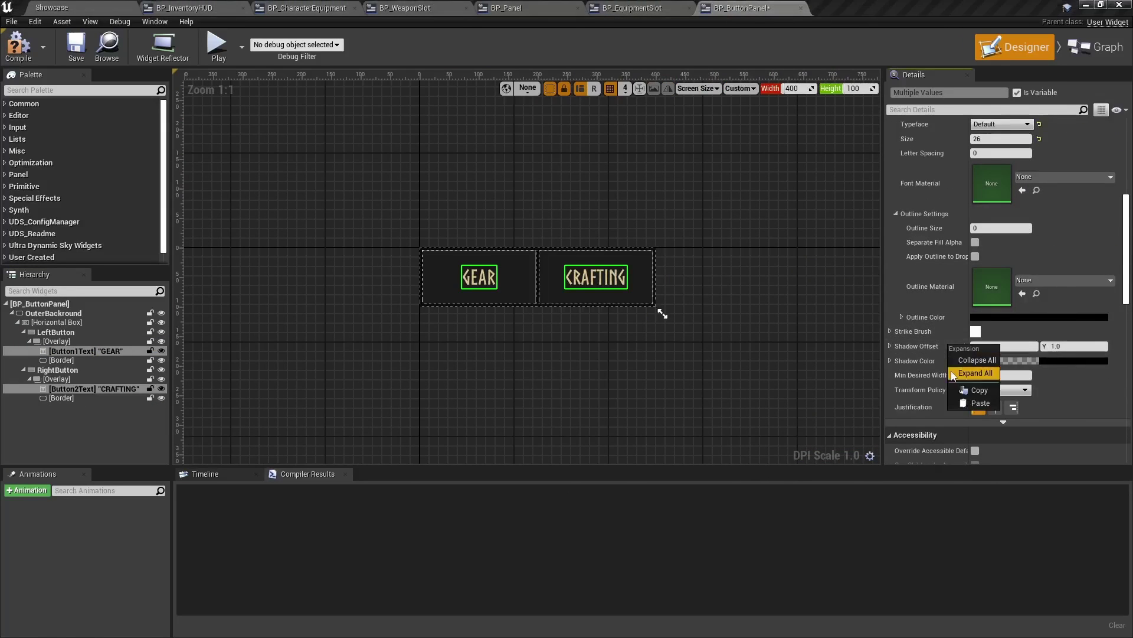
{"action": "left_click", "coordinate": [652, 8]}
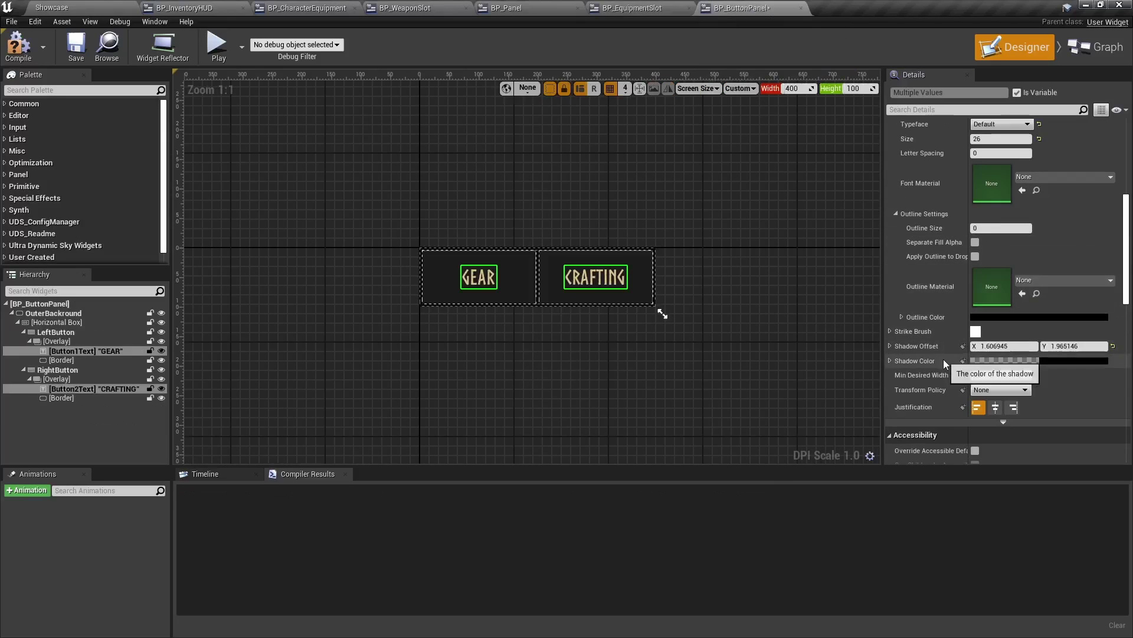
{"action": "left_click", "coordinate": [21, 50]}
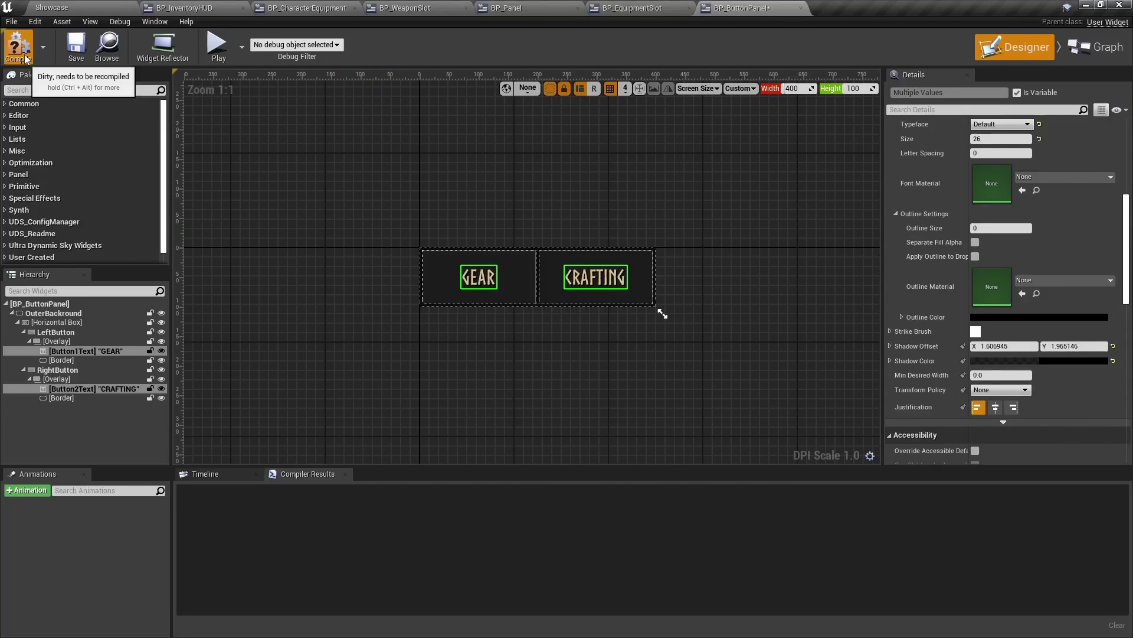
{"action": "left_click", "coordinate": [76, 50]}
{"action": "scroll", "coordinate": [485, 222], "scroll_direction": "up", "scroll_amount": 4}
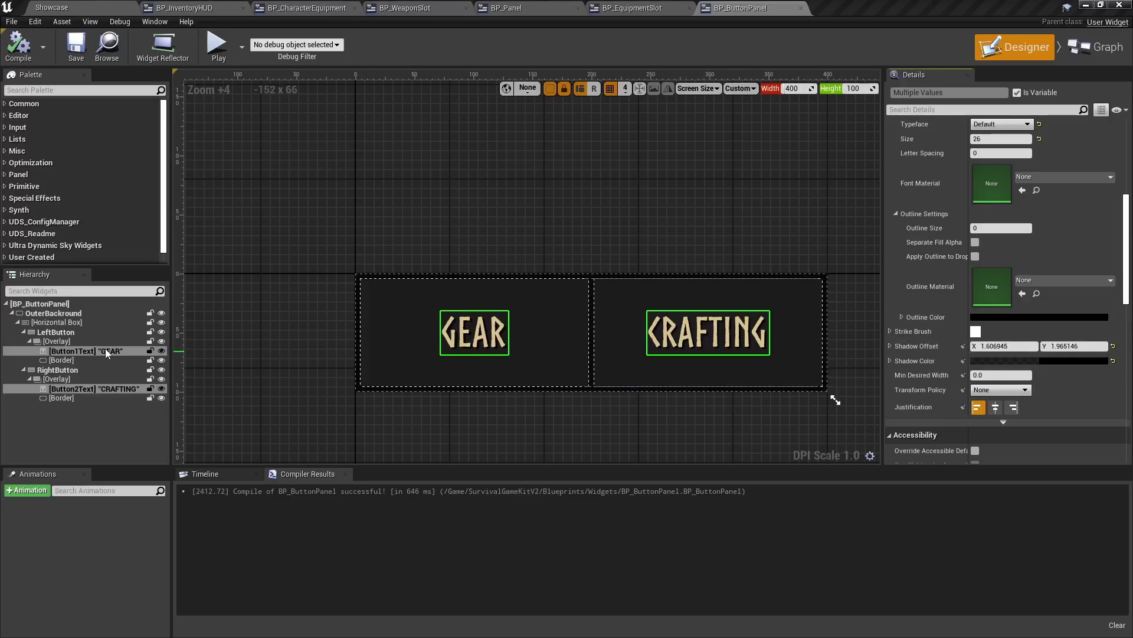
Set LeftButton's Normal style image to T4_gb_empty and its tint to white.
{"action": "left_click", "coordinate": [551, 355]}
{"action": "scroll", "coordinate": [958, 343], "scroll_direction": "up", "scroll_amount": 5}
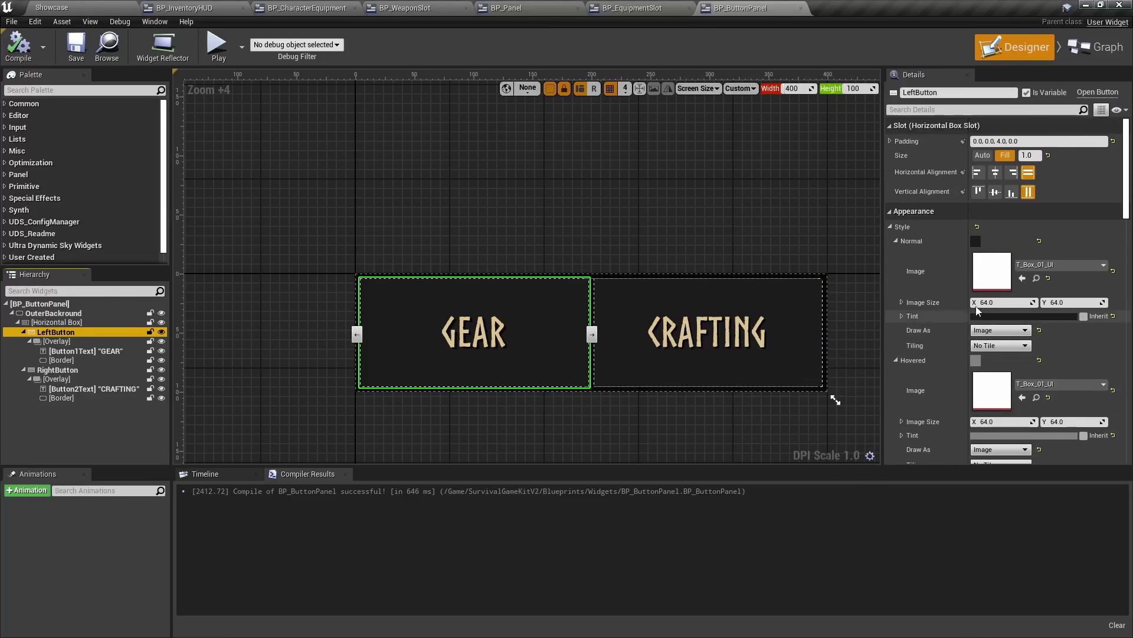
{"action": "left_click", "coordinate": [1040, 266]}
{"action": "type", "text": "GB EMPT"}
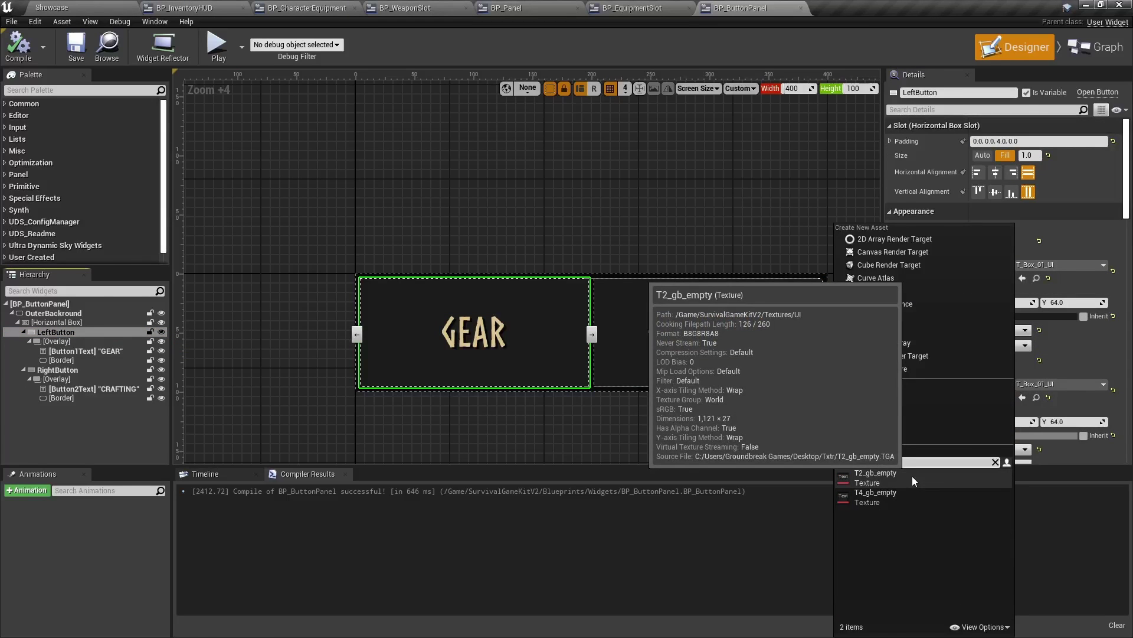
{"action": "left_click", "coordinate": [870, 497]}
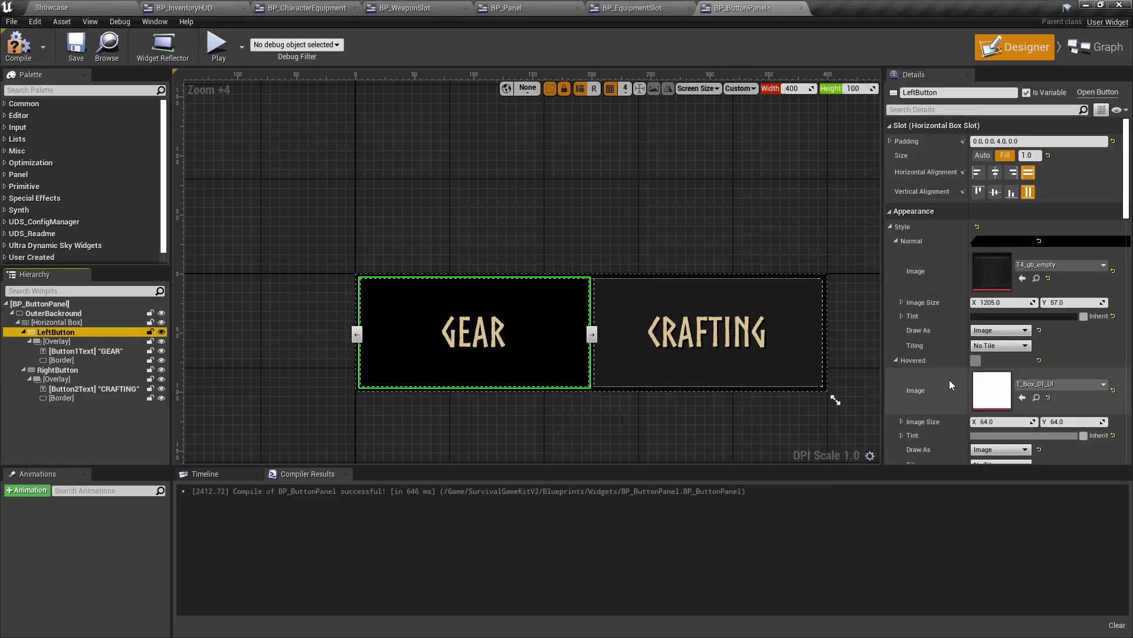
{"action": "left_click", "coordinate": [985, 317]}
{"action": "left_click_drag", "start_coordinate": [900, 449], "coordinate": [903, 357]}
{"action": "left_click", "coordinate": [908, 602]}
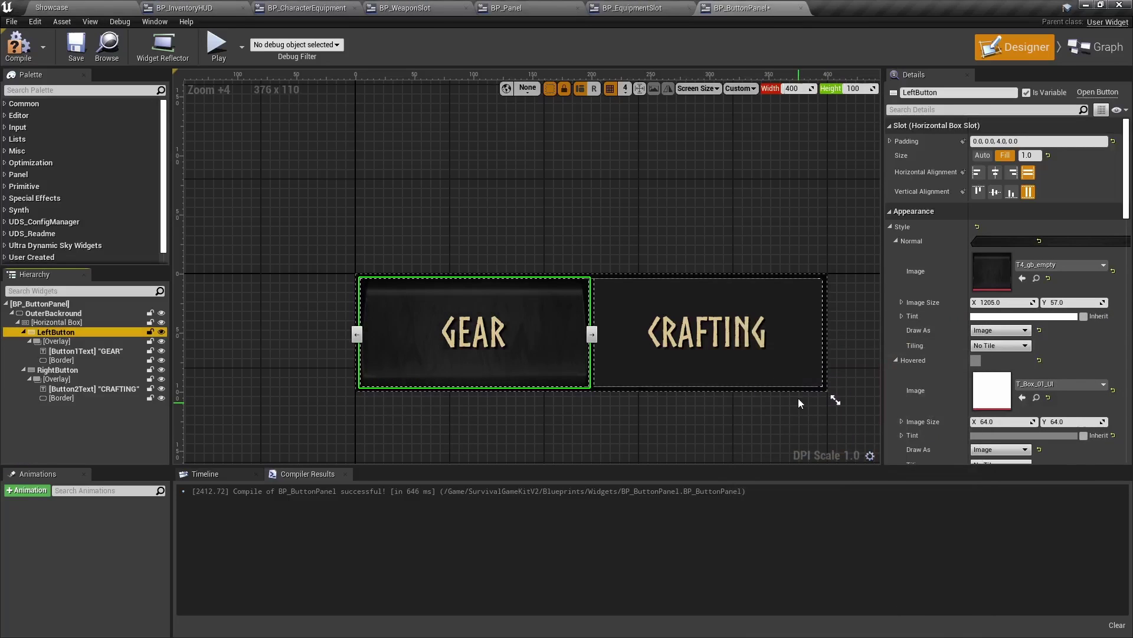
Set RightButton's Normal style image to T2_gb_empty and its tint to white, then compile and save BP_ButtonPanel.
{"action": "left_click", "coordinate": [706, 348]}
{"action": "left_click", "coordinate": [1035, 266]}
{"action": "type", "text": "GB EMPT"}
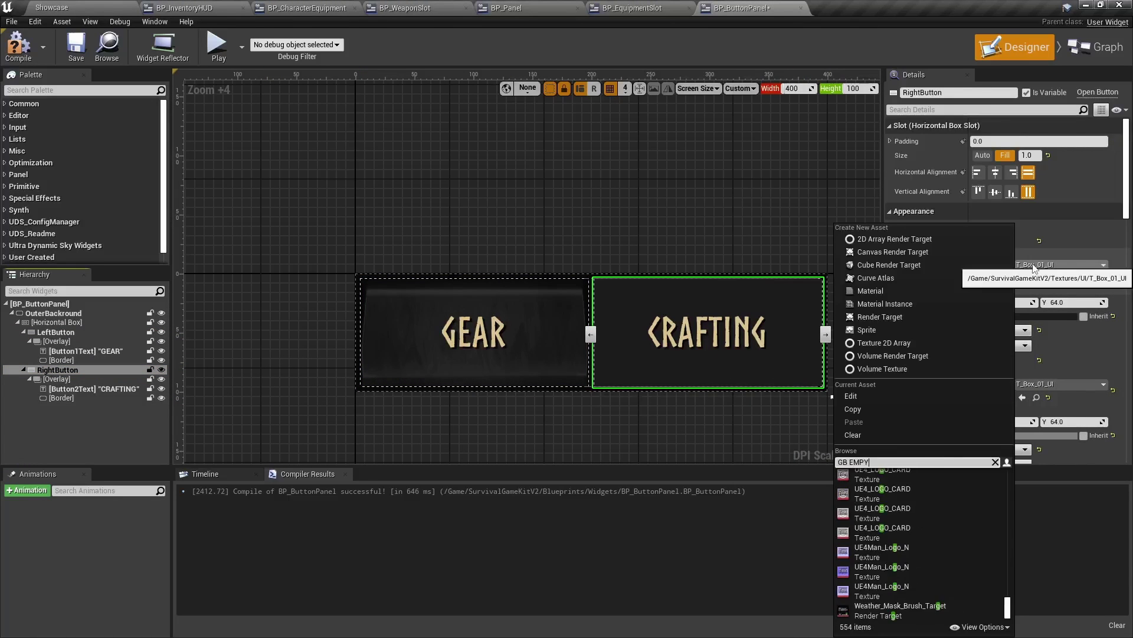
{"action": "left_click", "coordinate": [887, 476]}
{"action": "left_click", "coordinate": [981, 317]}
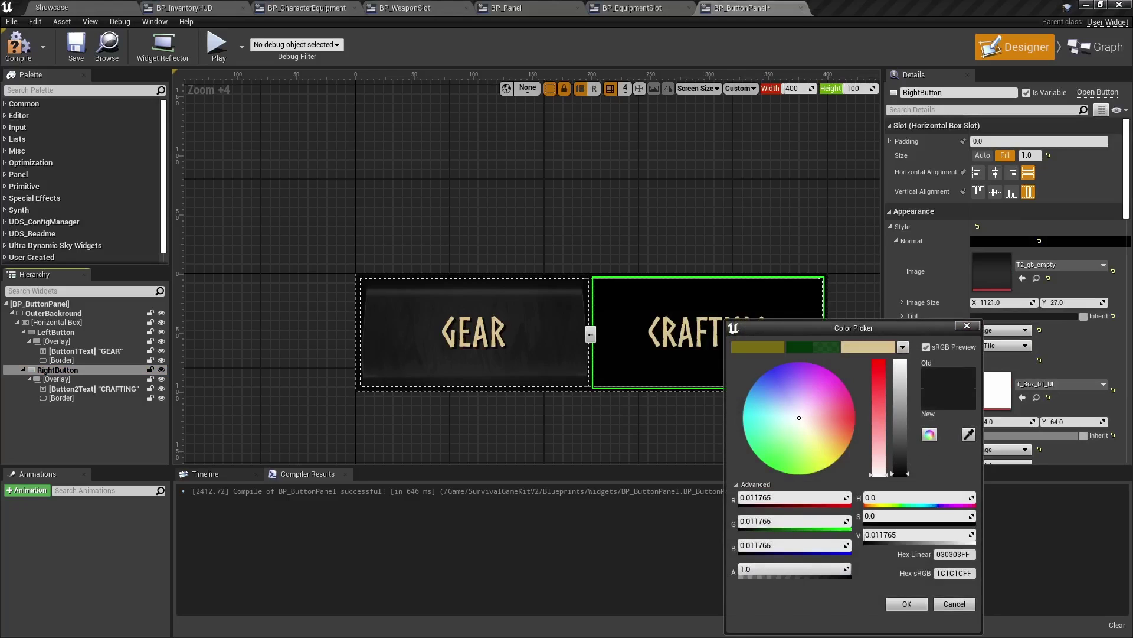
{"action": "left_click_drag", "start_coordinate": [901, 431], "coordinate": [899, 354]}
{"action": "left_click", "coordinate": [895, 601]}
{"action": "left_click", "coordinate": [24, 49]}
{"action": "left_click", "coordinate": [76, 49]}
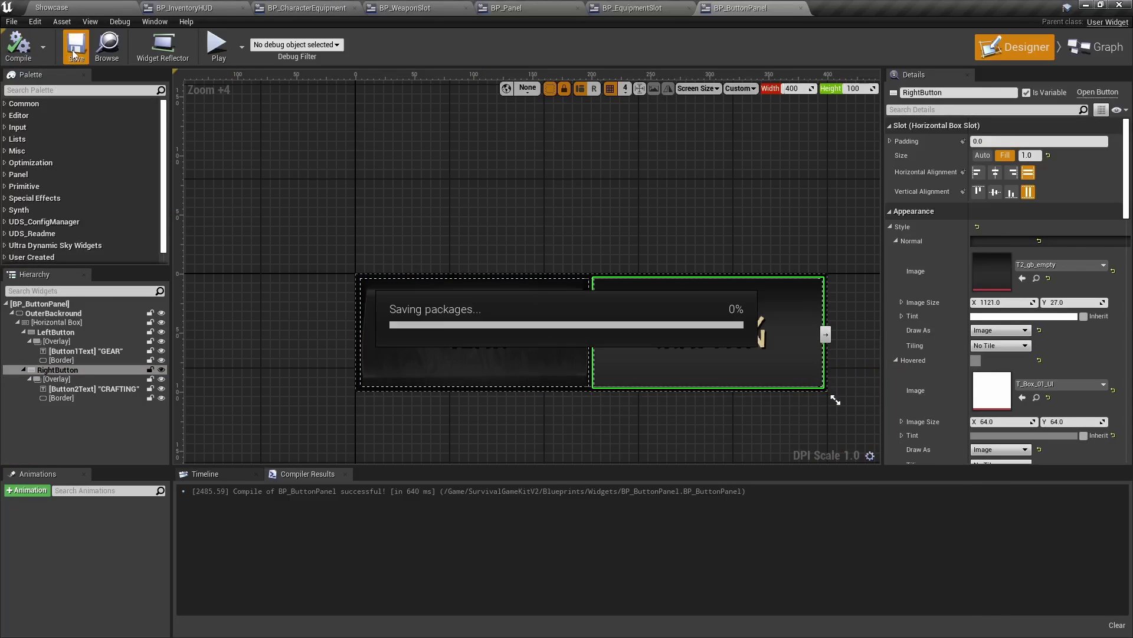
Inspect the GEAR and CRAFTING buttons up close in the BP_InventoryHUD layout.
{"action": "left_click", "coordinate": [191, 9]}
{"action": "scroll", "coordinate": [329, 148], "scroll_direction": "up", "scroll_amount": 7}
{"action": "scroll", "coordinate": [328, 147], "scroll_direction": "up", "scroll_amount": 1}
{"action": "right_click_drag", "start_coordinate": [377, 112], "coordinate": [483, 201]}
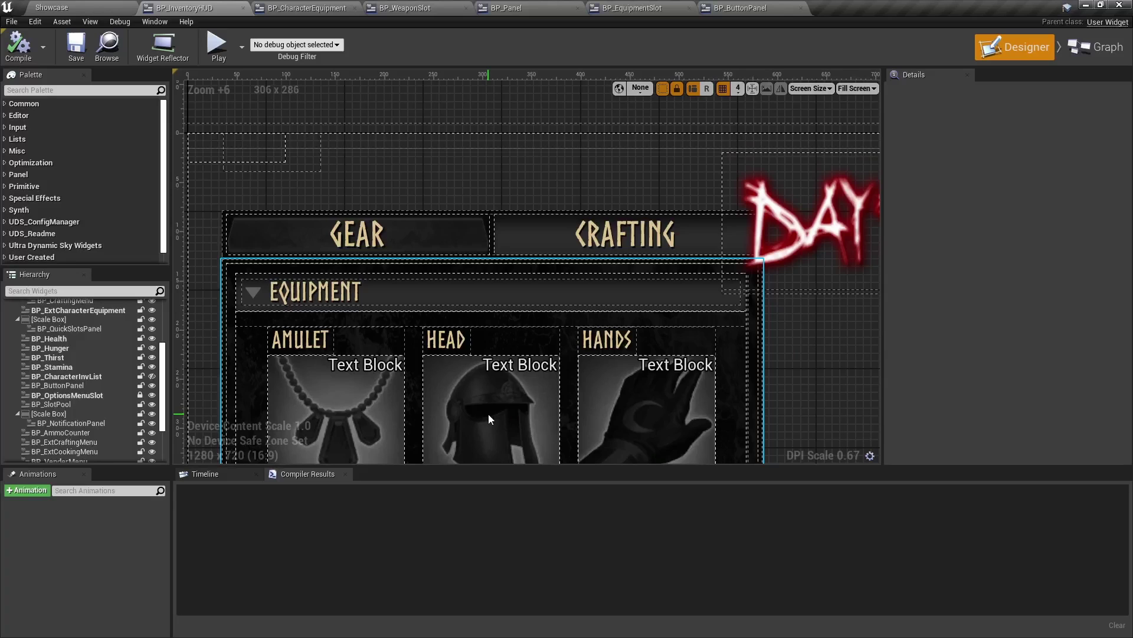
Change RightButton's Normal style image in BP_ButtonPanel to T2_gb_frame, then compile and save.
{"action": "left_click", "coordinate": [740, 7]}
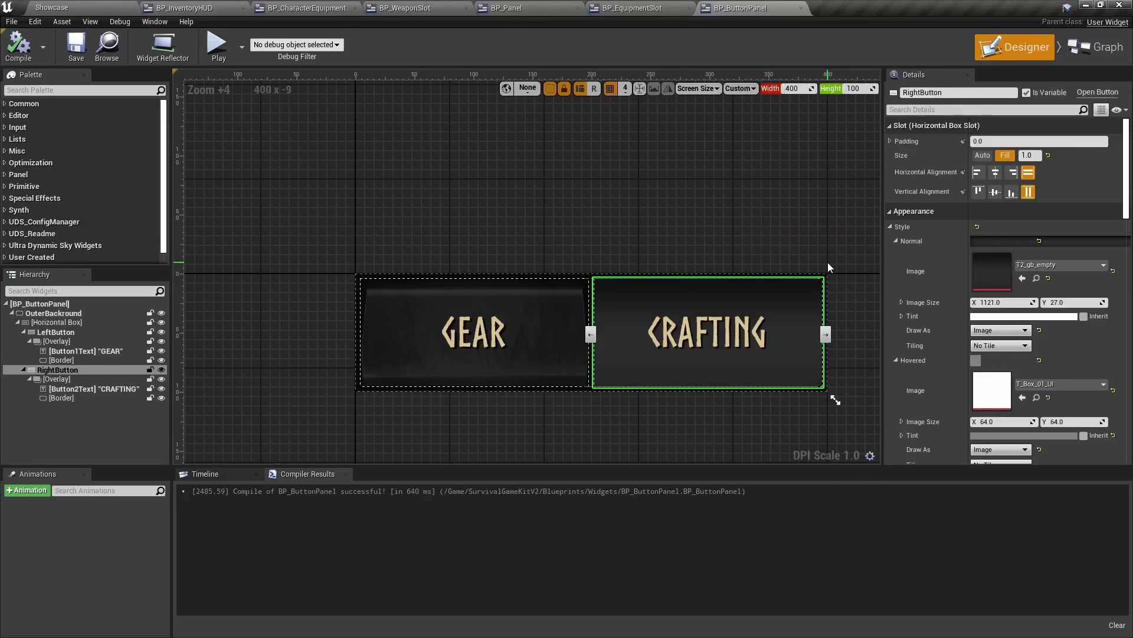
{"action": "left_click", "coordinate": [1059, 264]}
{"action": "left_click", "coordinate": [938, 570]}
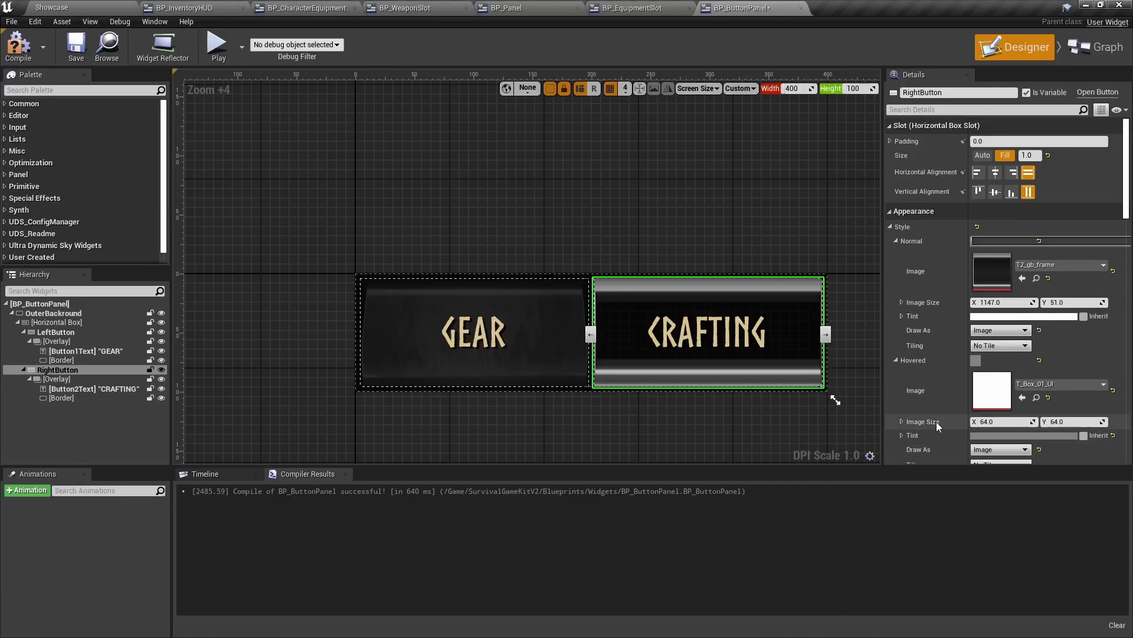
{"action": "key", "text": "ctrl+s"}
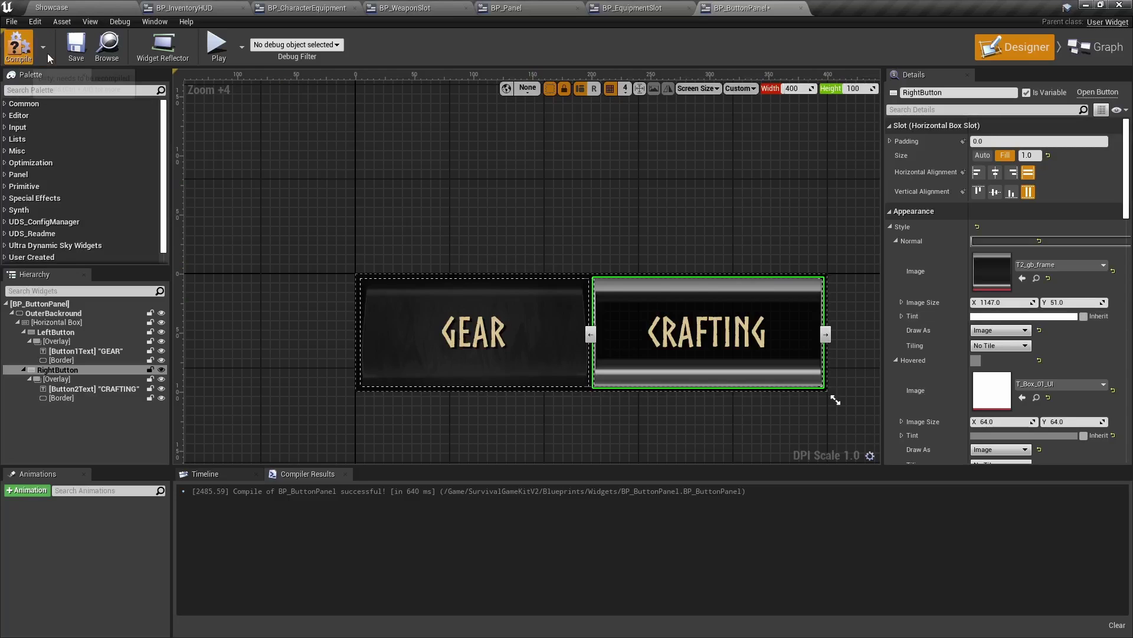
Close the BP_Panel and BP_EquipmentSlot widget editors.
{"action": "left_click", "coordinate": [655, 13]}
{"action": "left_click", "coordinate": [527, 9]}
{"action": "left_click", "coordinate": [576, 9]}
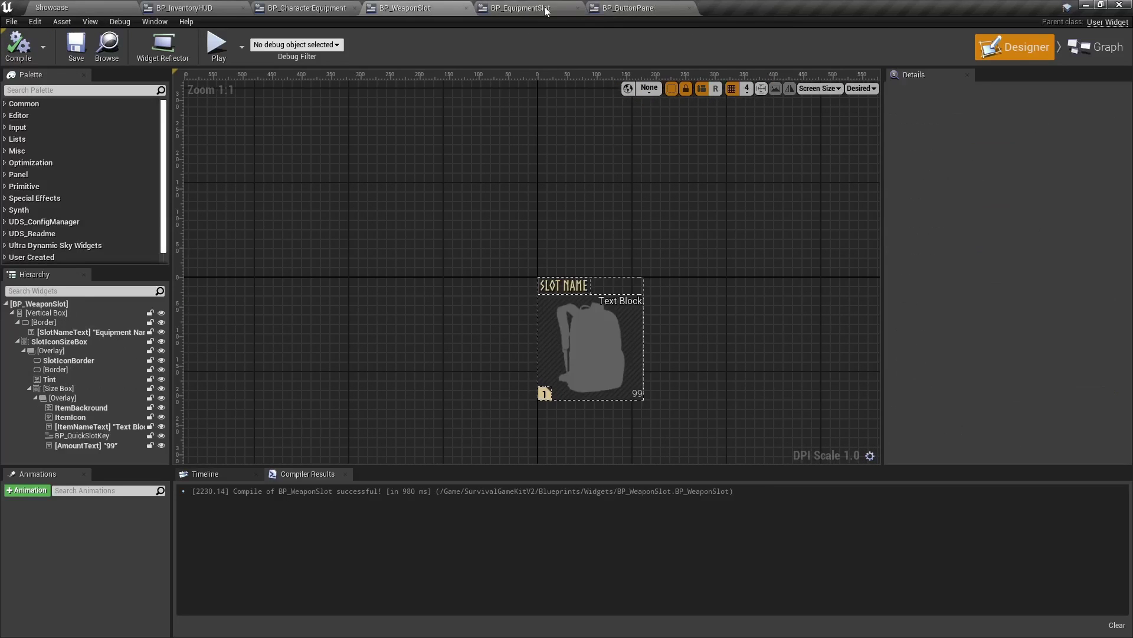
{"action": "left_click", "coordinate": [514, 10]}
{"action": "left_click", "coordinate": [447, 10]}
{"action": "left_click", "coordinate": [523, 13]}
{"action": "left_click", "coordinate": [447, 9]}
{"action": "left_click", "coordinate": [531, 11]}
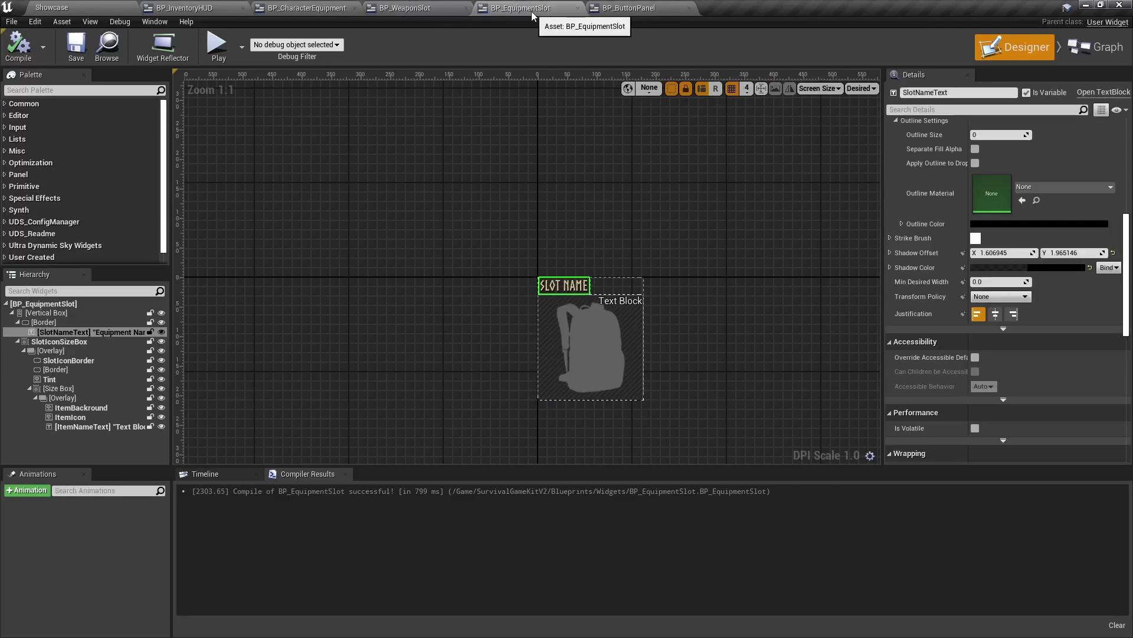
{"action": "left_click", "coordinate": [577, 8]}
Examine the framed CRAFTING button beside the GEAR button in BP_InventoryHUD.
{"action": "left_click", "coordinate": [331, 9]}
{"action": "left_click", "coordinate": [215, 9]}
{"action": "left_click", "coordinate": [372, 171]}
{"action": "scroll", "coordinate": [504, 256], "scroll_direction": "up", "scroll_amount": 6}
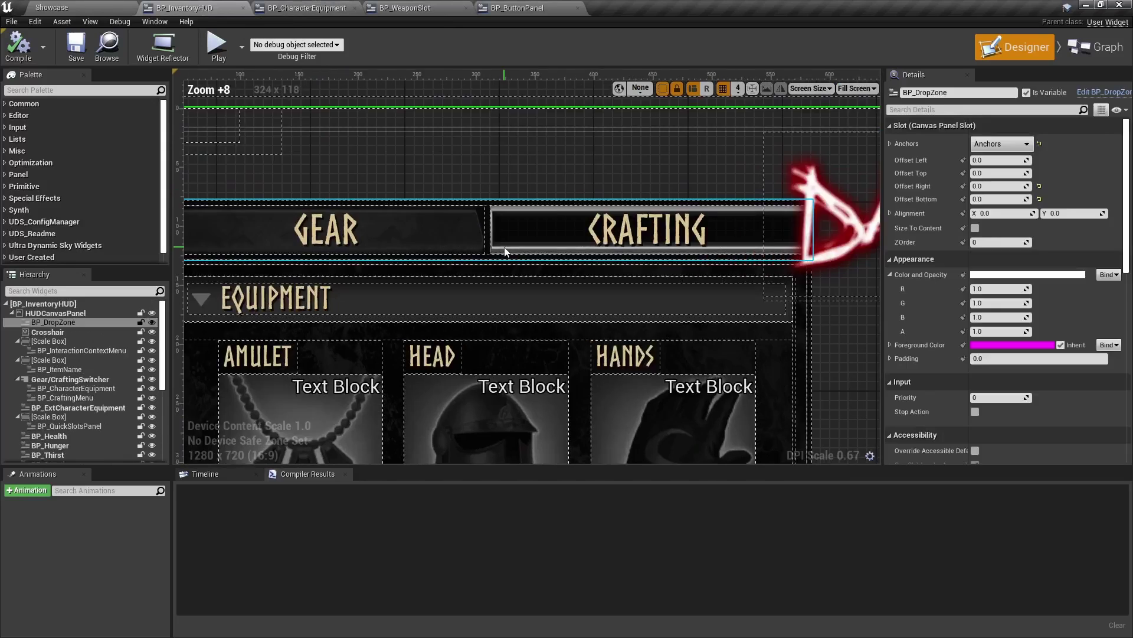
{"action": "scroll", "coordinate": [504, 259], "scroll_direction": "down", "scroll_amount": 4}
Set RightButton's Normal style image in BP_ButtonPanel to T4_gb_empty, then compile and save the widget.
{"action": "left_click", "coordinate": [513, 9]}
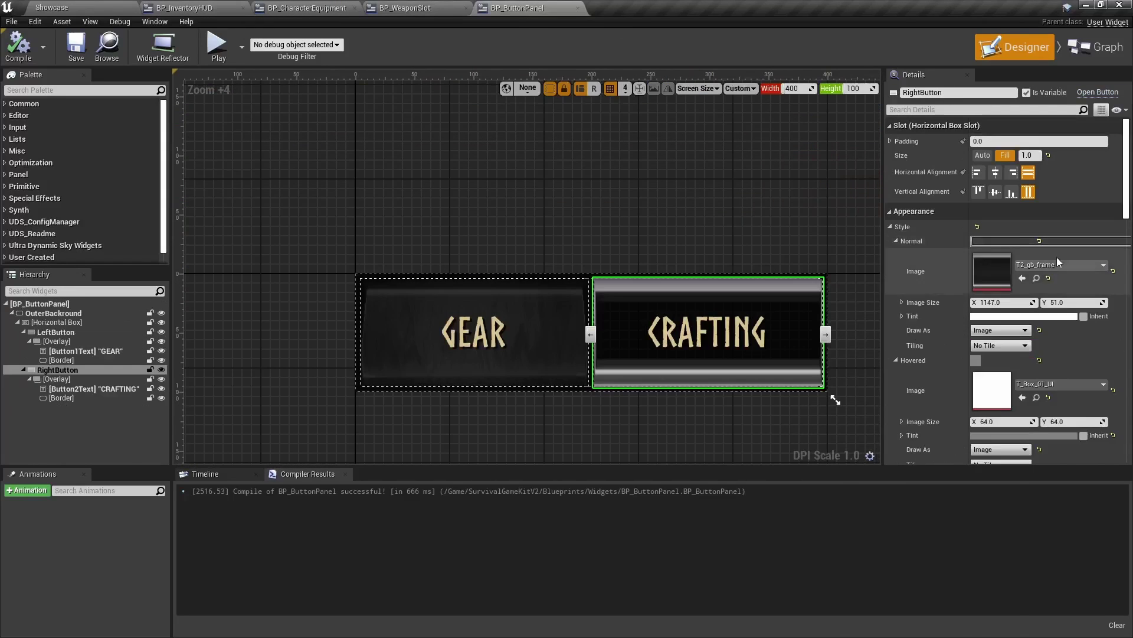
{"action": "left_click", "coordinate": [1057, 263]}
{"action": "type", "text": "EMPTY"}
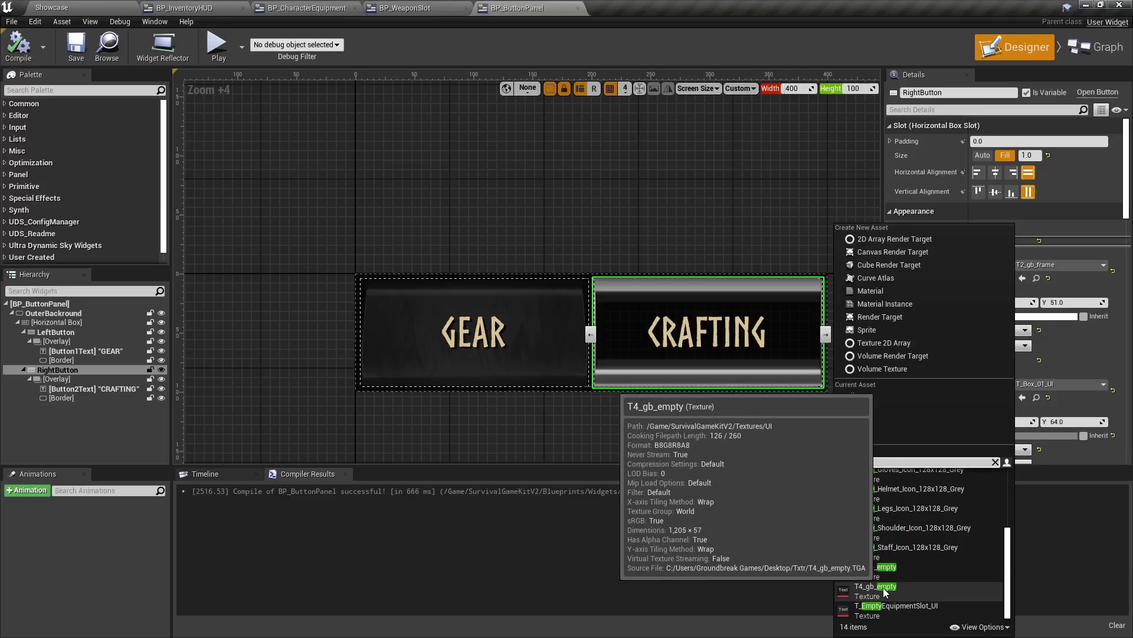
{"action": "left_click", "coordinate": [883, 586]}
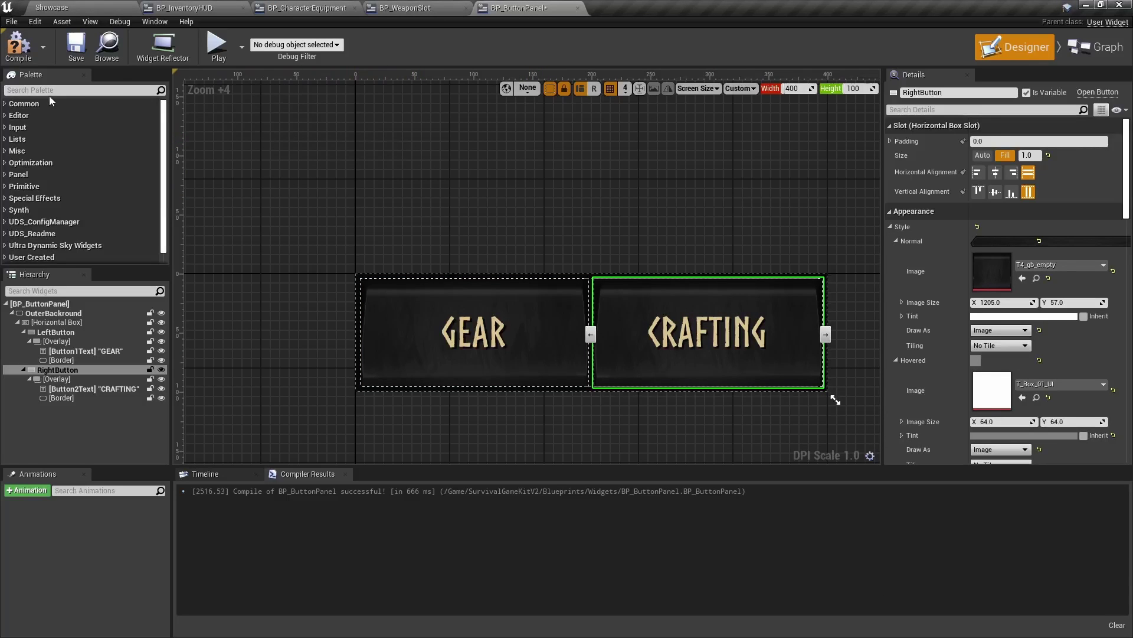
{"action": "left_click", "coordinate": [17, 45]}
{"action": "left_click", "coordinate": [75, 44]}
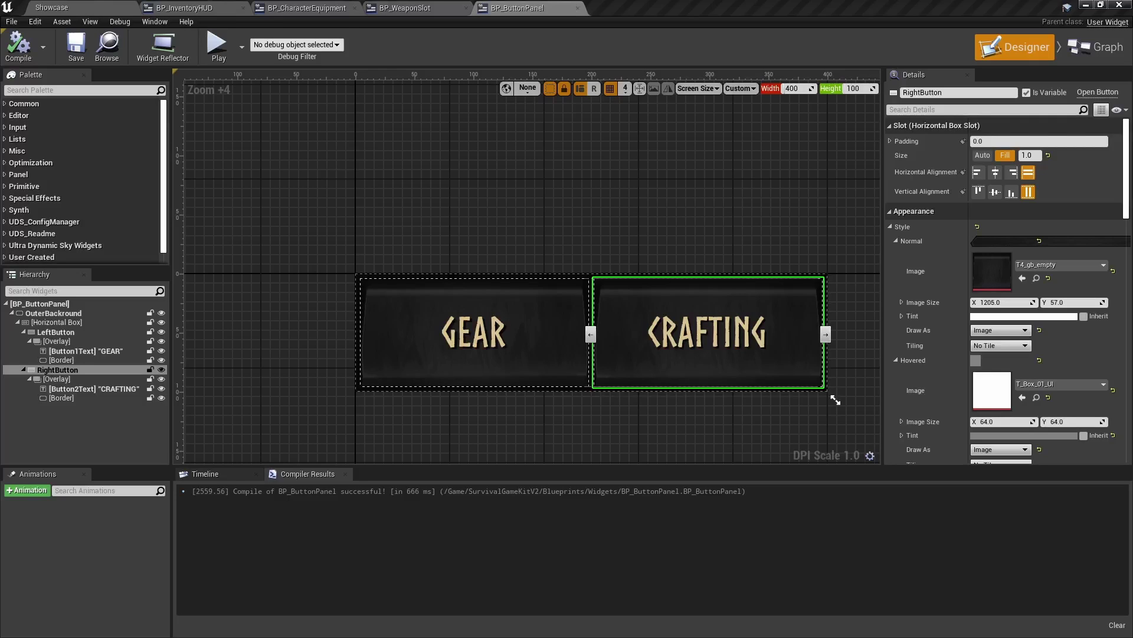
Open the T4_gb_empty texture, try both padding options for Power Of Two Mode, restore None and close the texture.
{"action": "double_click", "coordinate": [991, 269]}
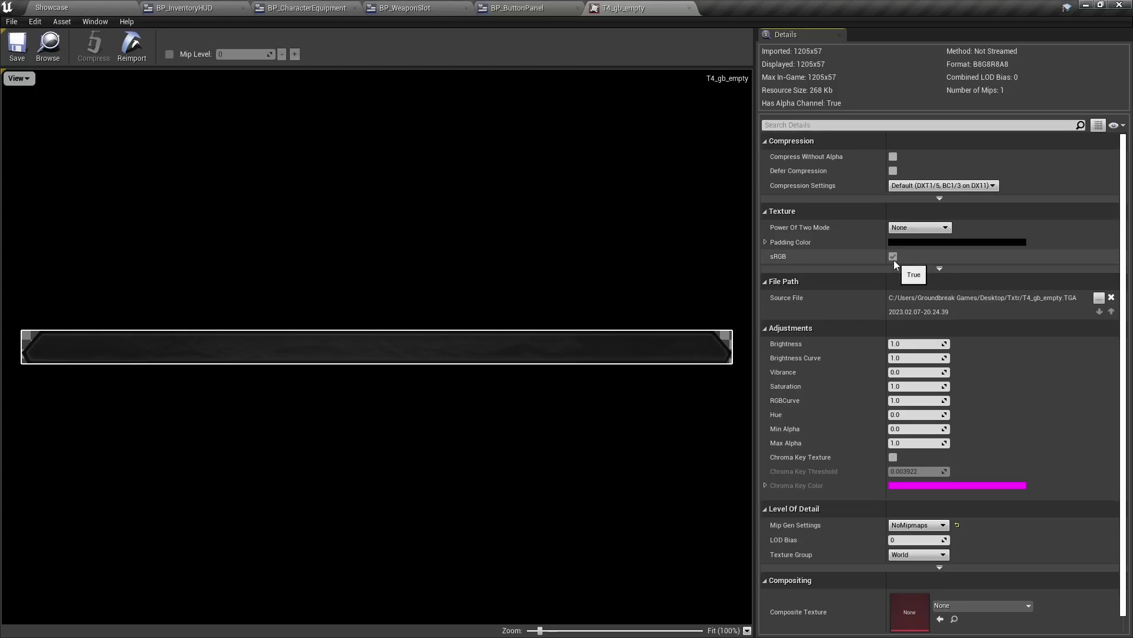
{"action": "left_click", "coordinate": [914, 228]}
{"action": "left_click", "coordinate": [907, 246]}
{"action": "left_click", "coordinate": [907, 229]}
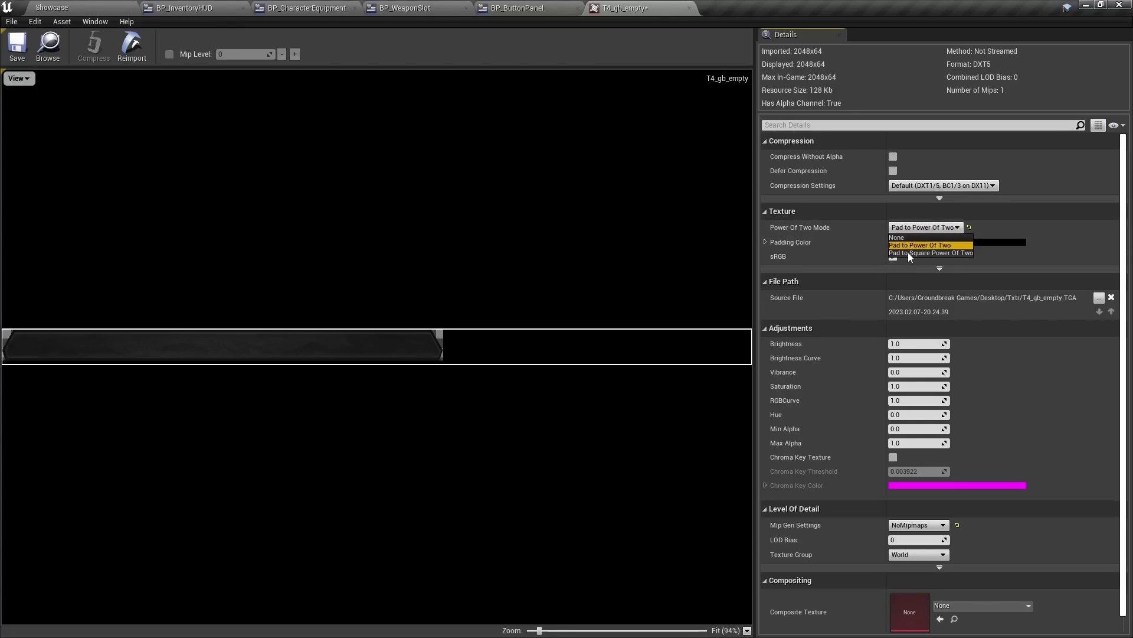
{"action": "left_click", "coordinate": [908, 253]}
{"action": "left_click", "coordinate": [911, 229]}
{"action": "left_click", "coordinate": [912, 237]}
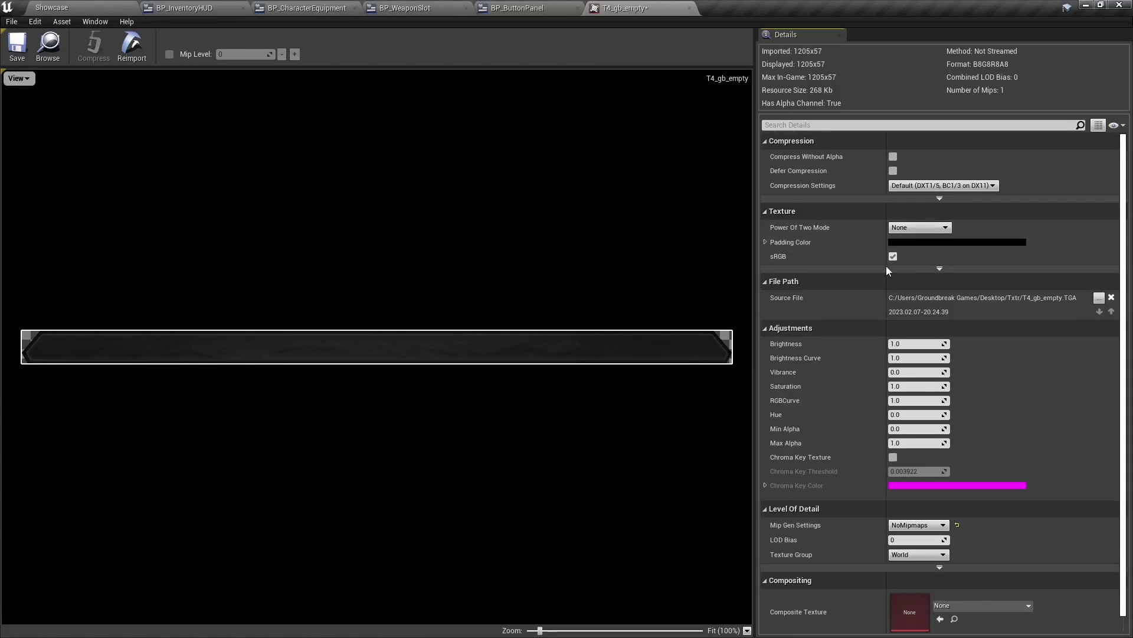
{"action": "scroll", "coordinate": [880, 278], "scroll_direction": "down", "scroll_amount": 1}
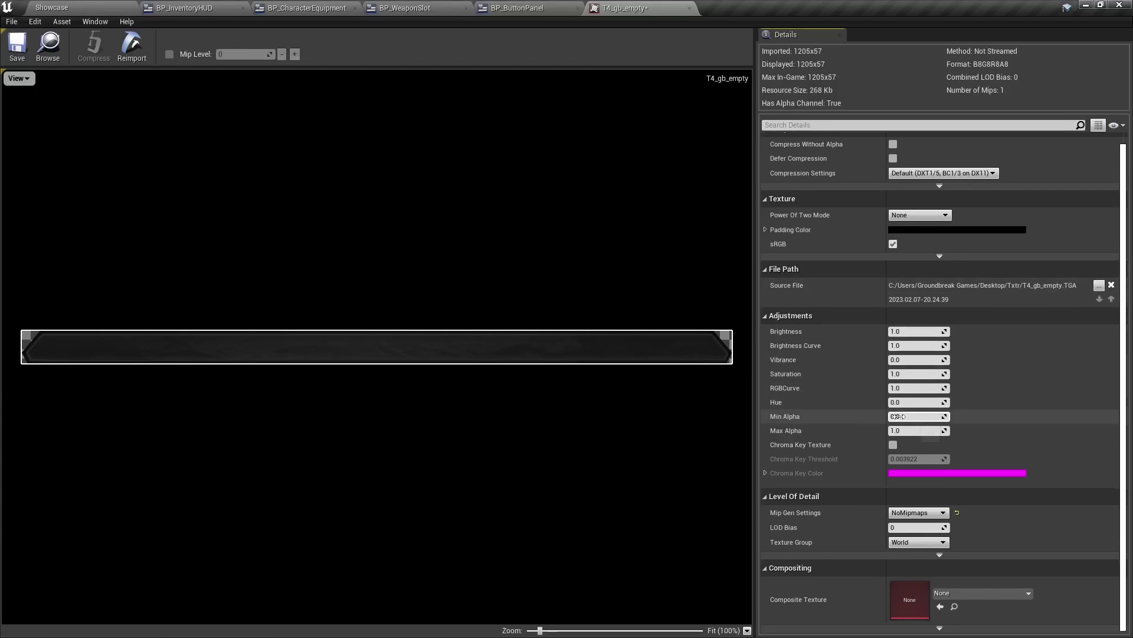
{"action": "scroll", "coordinate": [880, 464], "scroll_direction": "up", "scroll_amount": 1}
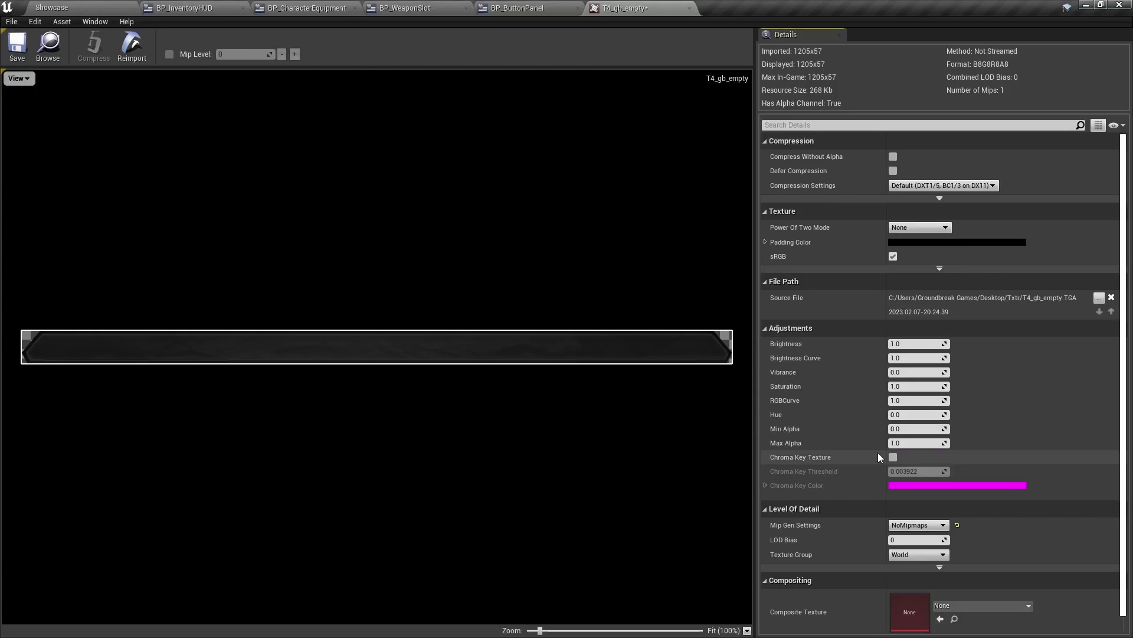
{"action": "left_click", "coordinate": [688, 8]}
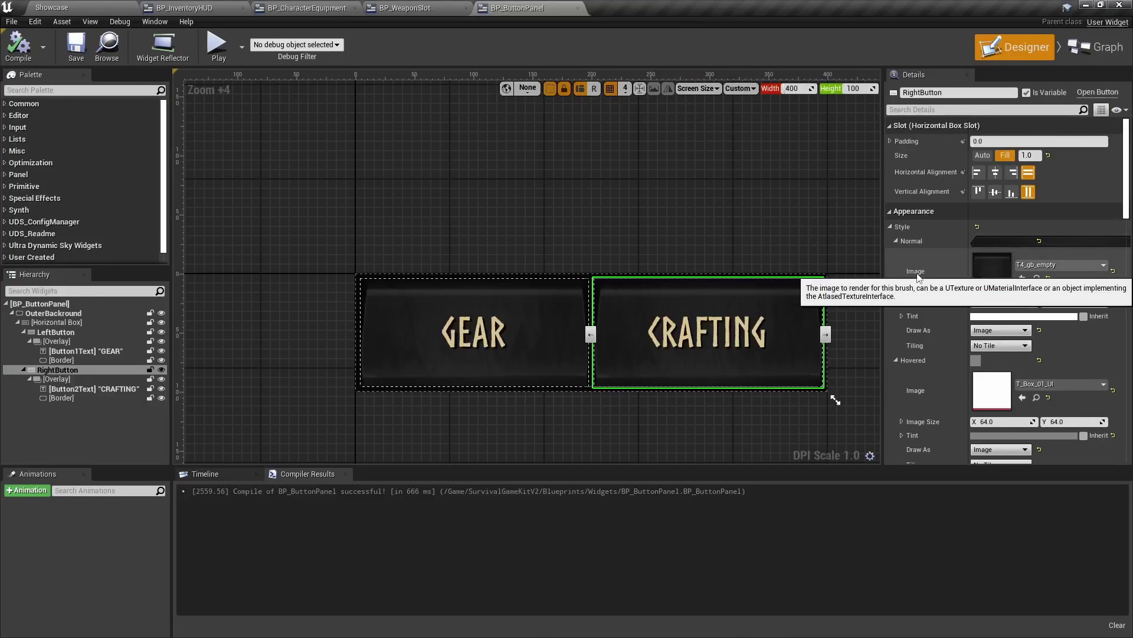
Try the Box and None Draw As modes on RightButton's Normal style, restore Image, then compile and save.
{"action": "scroll", "coordinate": [933, 380], "scroll_direction": "down", "scroll_amount": 1}
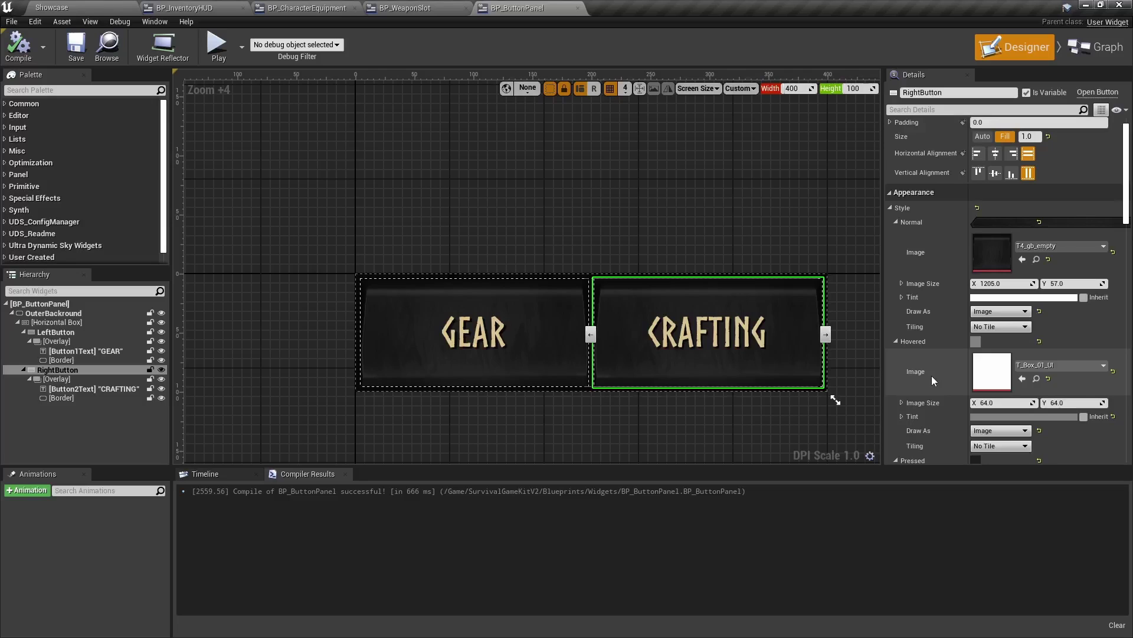
{"action": "scroll", "coordinate": [909, 351], "scroll_direction": "up", "scroll_amount": 1}
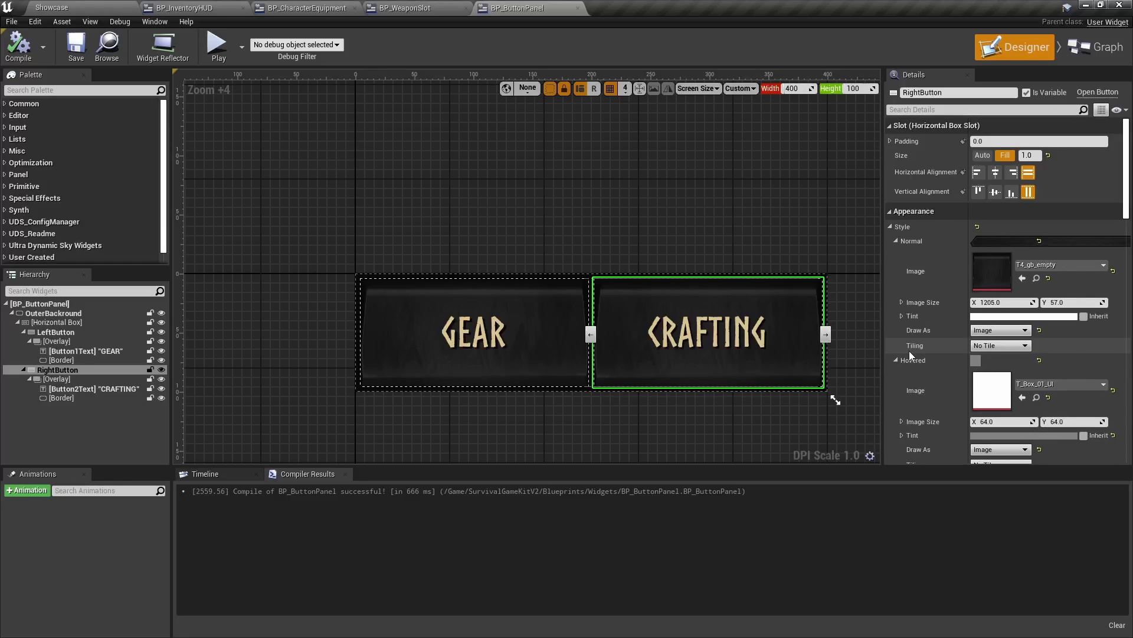
{"action": "left_click", "coordinate": [1000, 330]}
{"action": "left_click", "coordinate": [983, 350]}
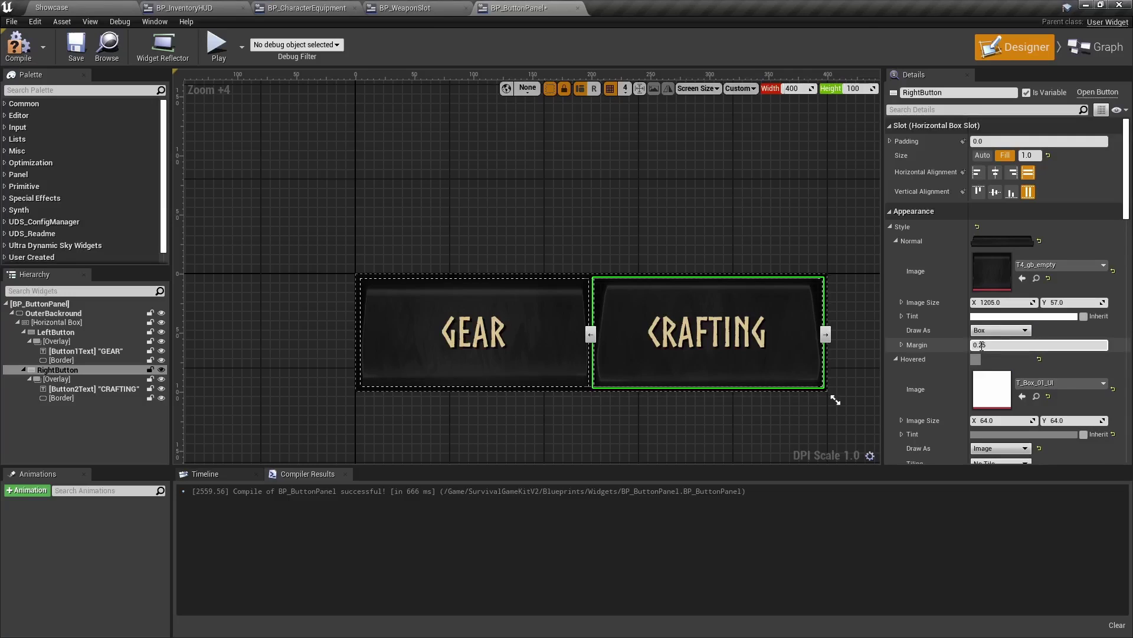
{"action": "left_click", "coordinate": [997, 330]}
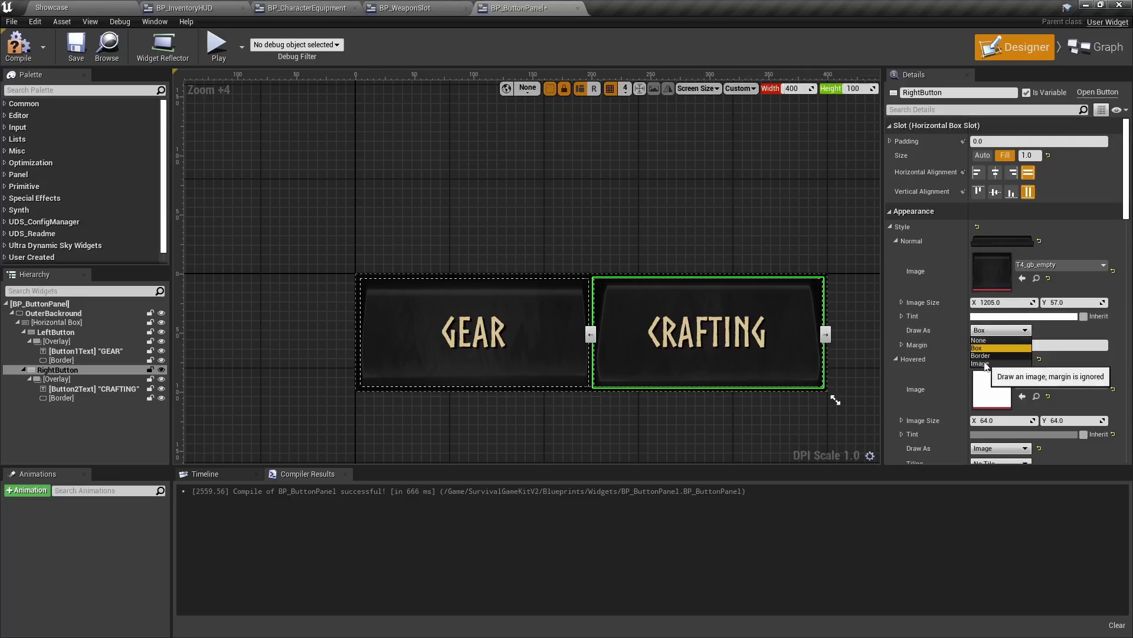
{"action": "left_click", "coordinate": [994, 343]}
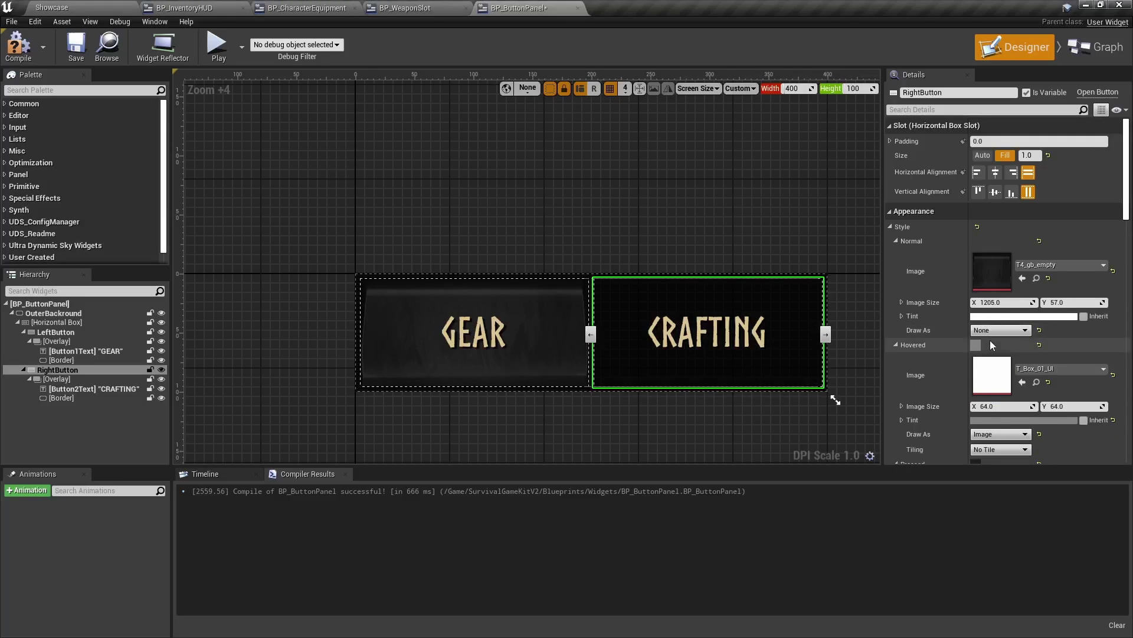
{"action": "left_click", "coordinate": [62, 56]}
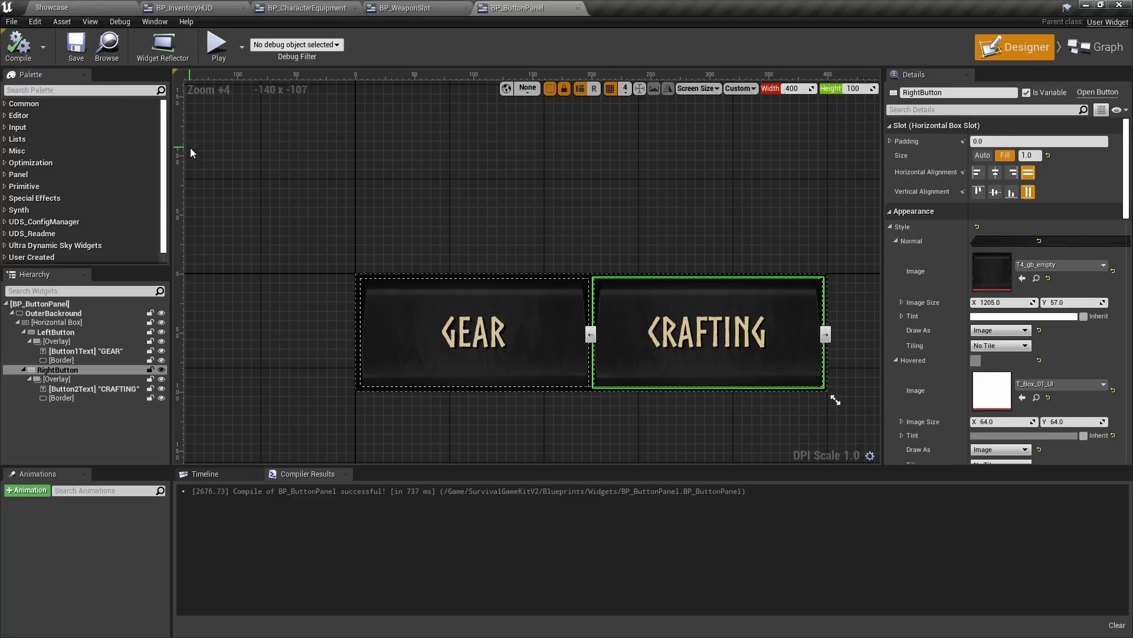
Close BP_ButtonPanel, save all modified assets from the Showcase level and return to BP_InventoryHUD.
{"action": "left_click", "coordinate": [578, 8]}
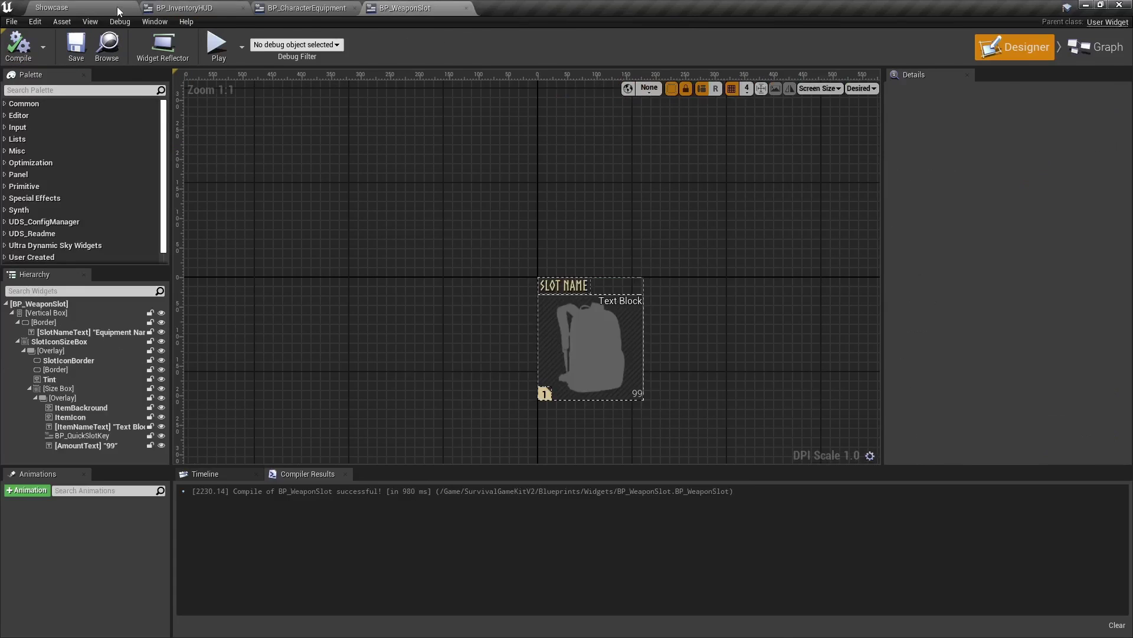
{"action": "left_click", "coordinate": [117, 7]}
{"action": "left_click", "coordinate": [882, 240]}
{"action": "left_click", "coordinate": [652, 435]}
{"action": "left_click", "coordinate": [195, 7]}
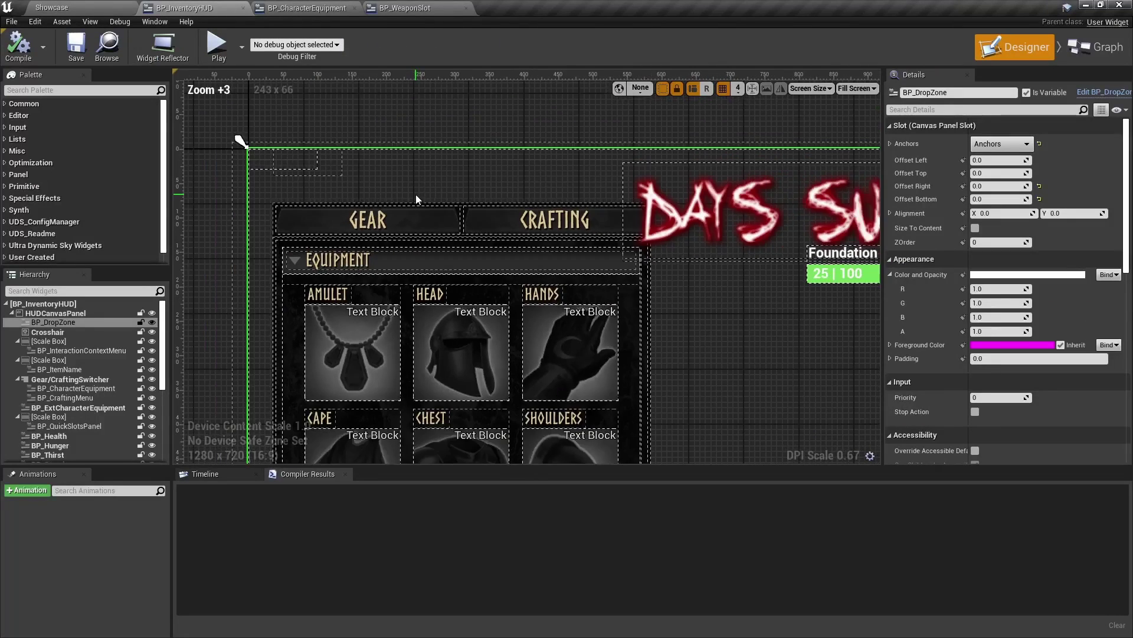
Search the whole Content folder for EQUIPMENT and open the BP_ExtCharacterEquipment widget.
{"action": "left_click", "coordinate": [51, 8]}
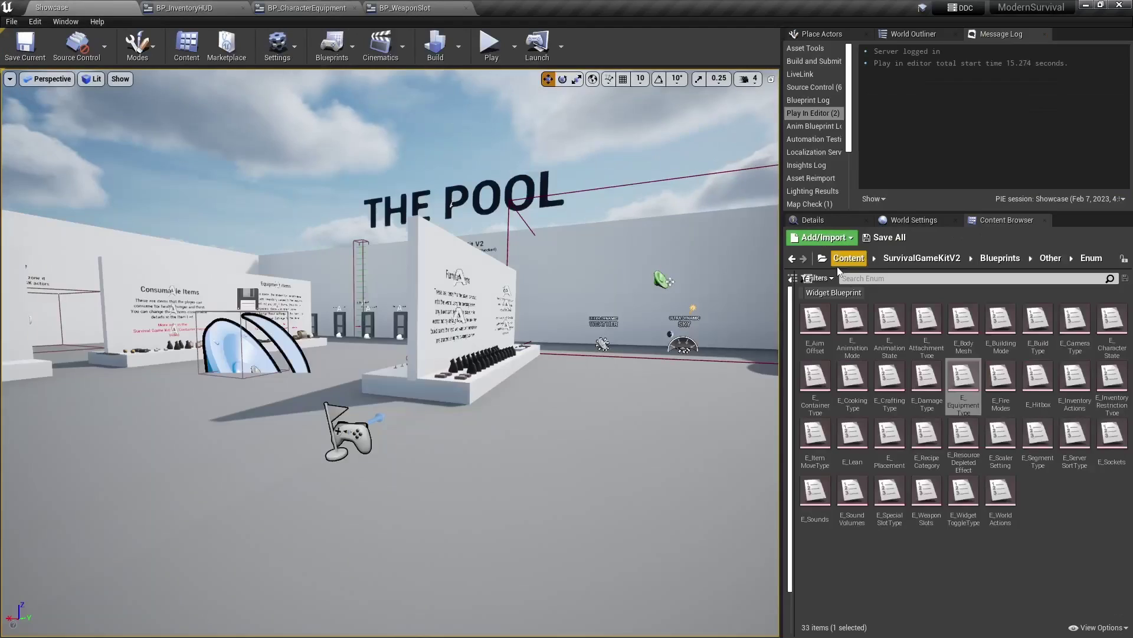
{"action": "left_click", "coordinate": [850, 278]}
{"action": "type", "text": "EQUIPMENT"}
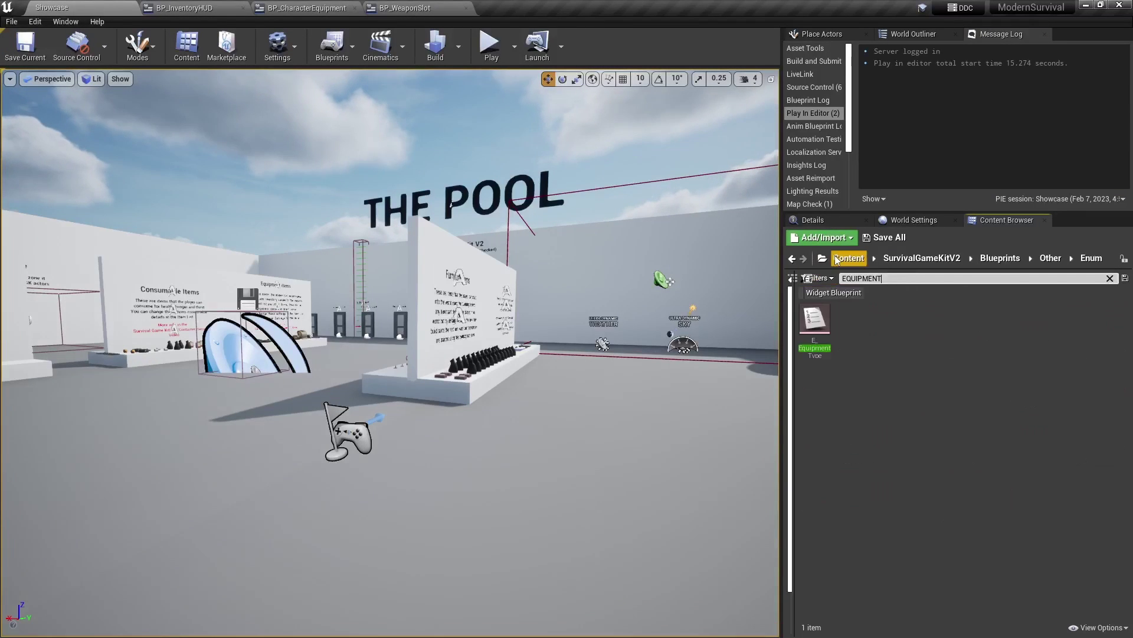
{"action": "left_click", "coordinate": [843, 258]}
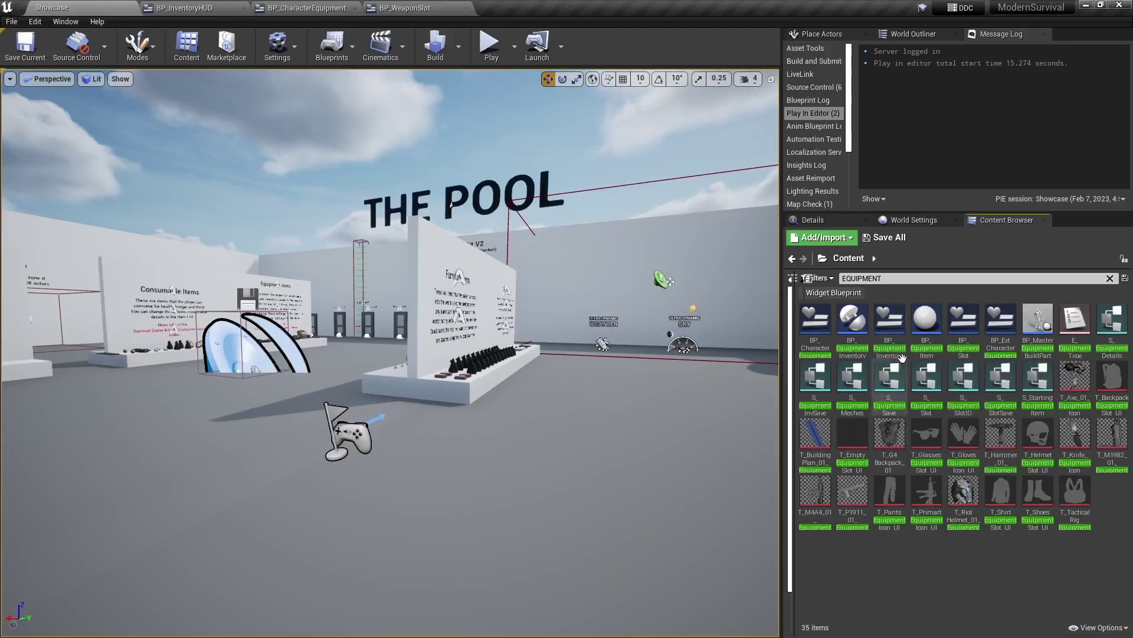
{"action": "double_click", "coordinate": [1000, 321]}
{"action": "scroll", "coordinate": [685, 228], "scroll_direction": "up", "scroll_amount": 4}
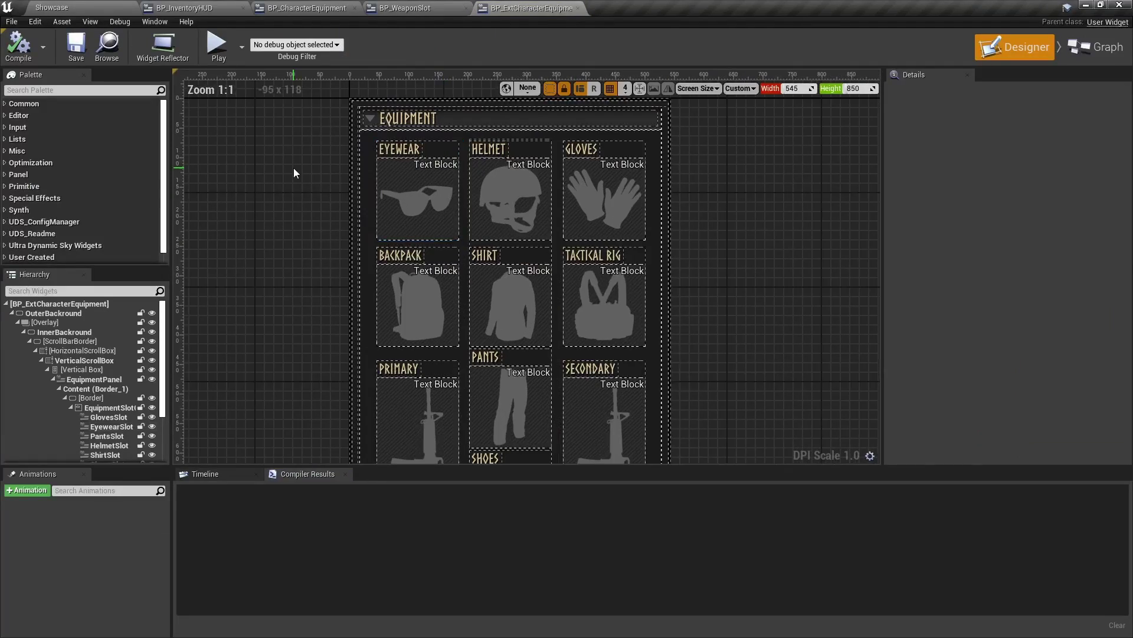
Open the inventory in the running game and collapse its Backpack section to check the restyled interface.
{"action": "left_click", "coordinate": [431, 191]}
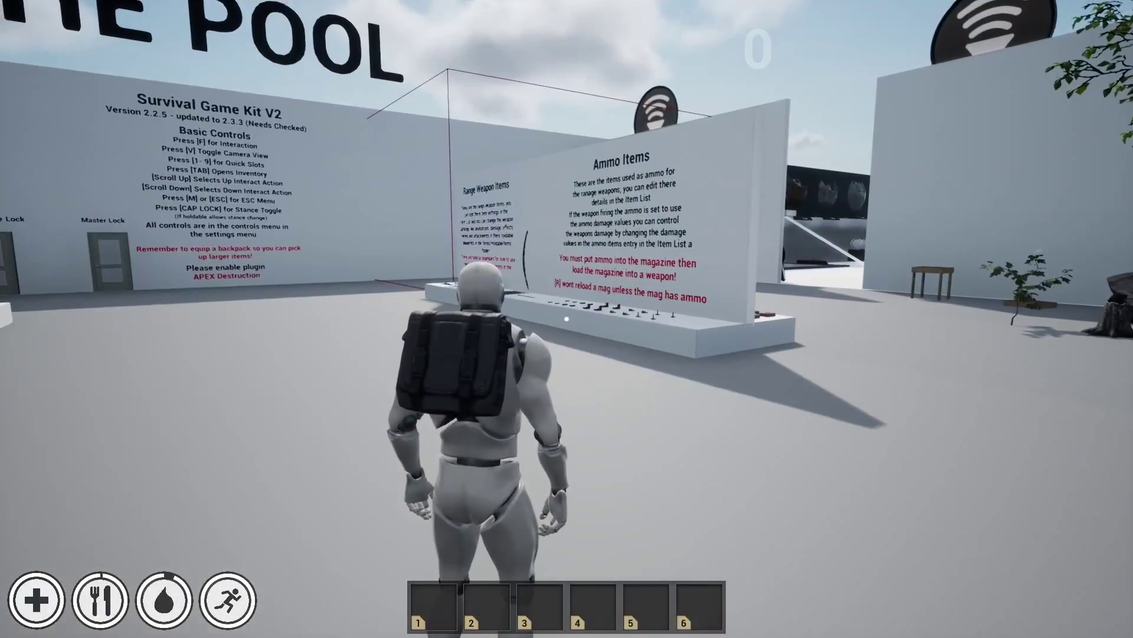
{"action": "key", "text": "Tab"}
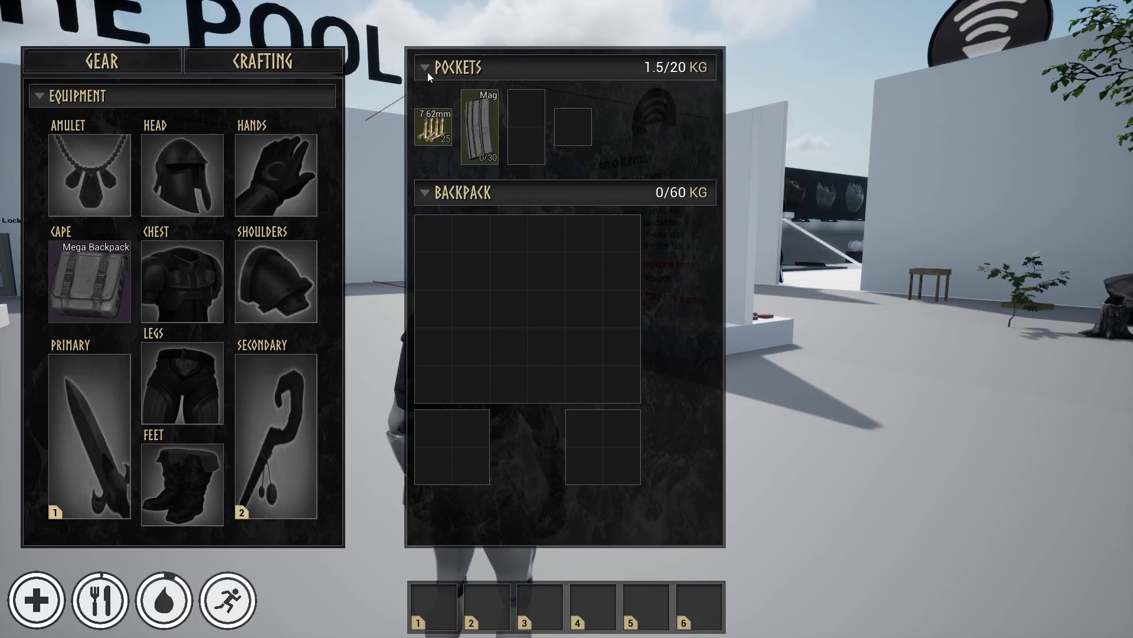
{"action": "left_click", "coordinate": [424, 193]}
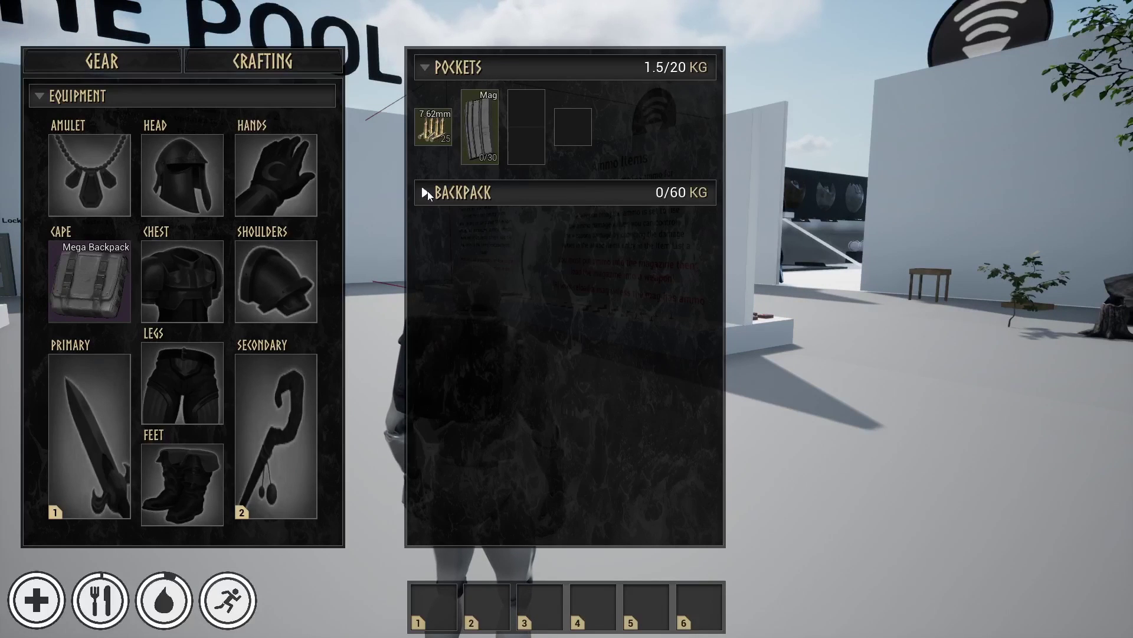
Examine the expanded Backpack section and the restyled Crafting and Gear pages in the running game, then close the inventory and end the play session.
{"action": "left_click", "coordinate": [425, 193]}
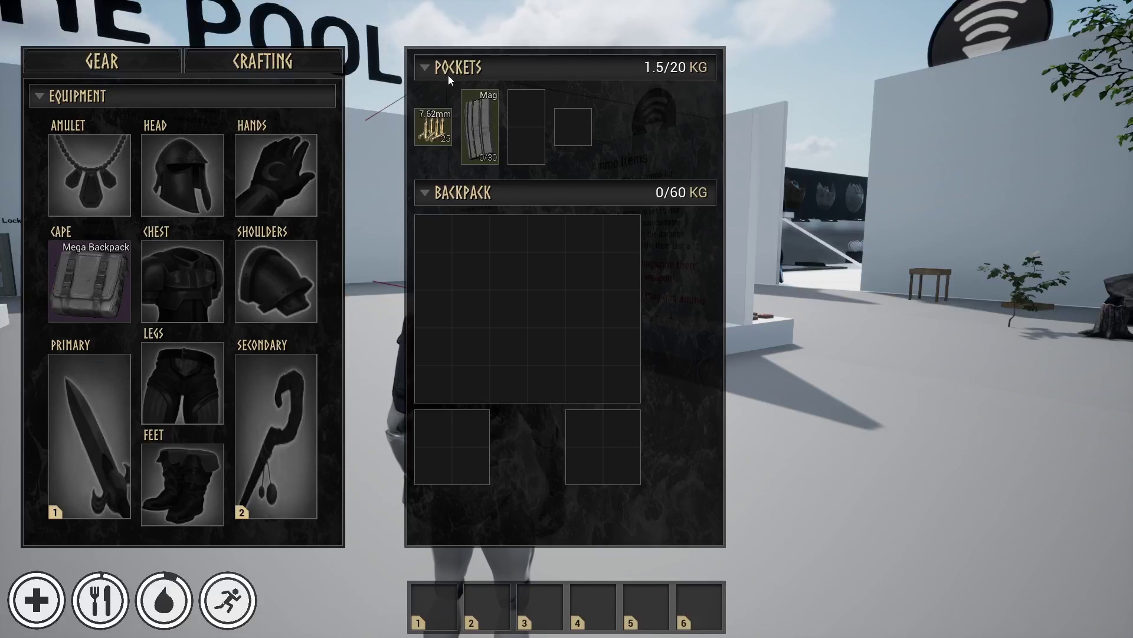
{"action": "left_click", "coordinate": [276, 55]}
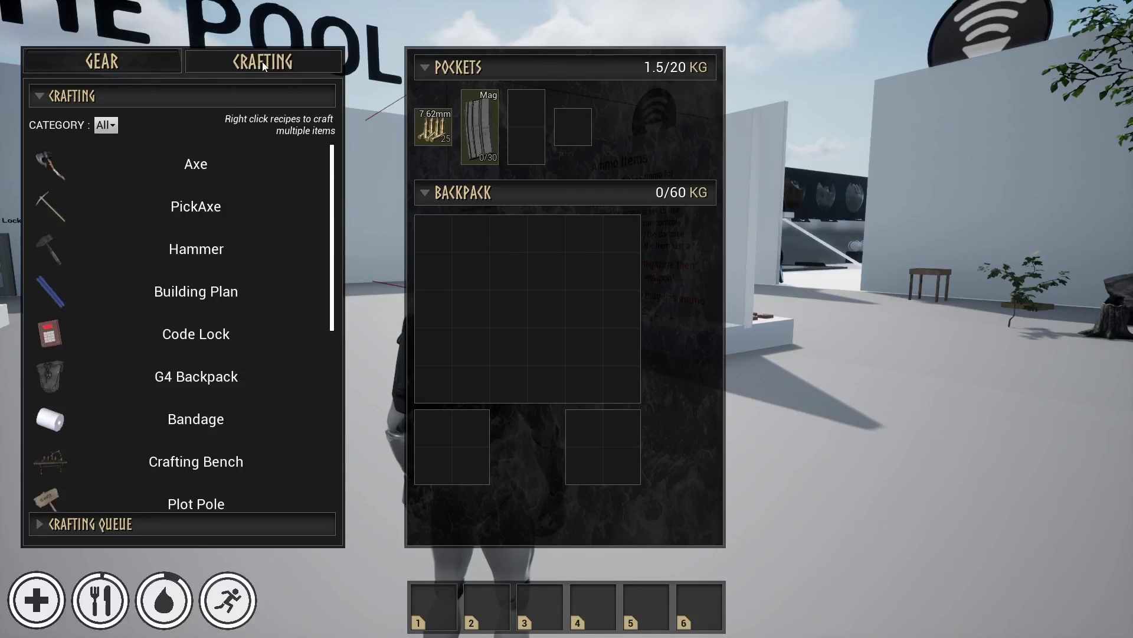
{"action": "left_click", "coordinate": [161, 64]}
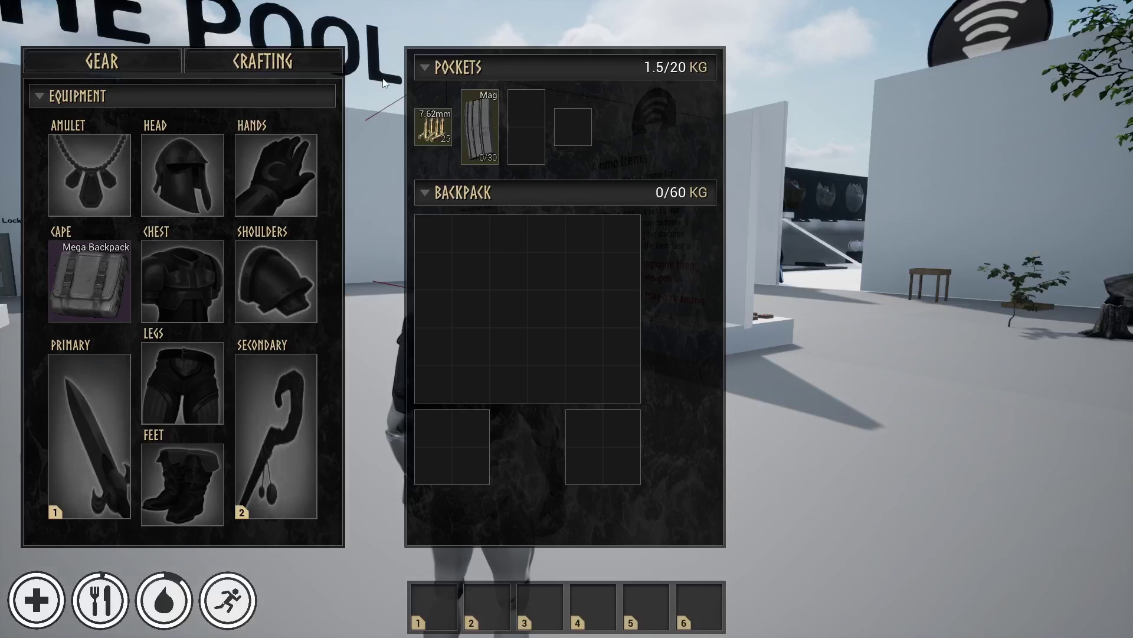
{"action": "left_click", "coordinate": [304, 61]}
{"action": "left_click", "coordinate": [143, 62]}
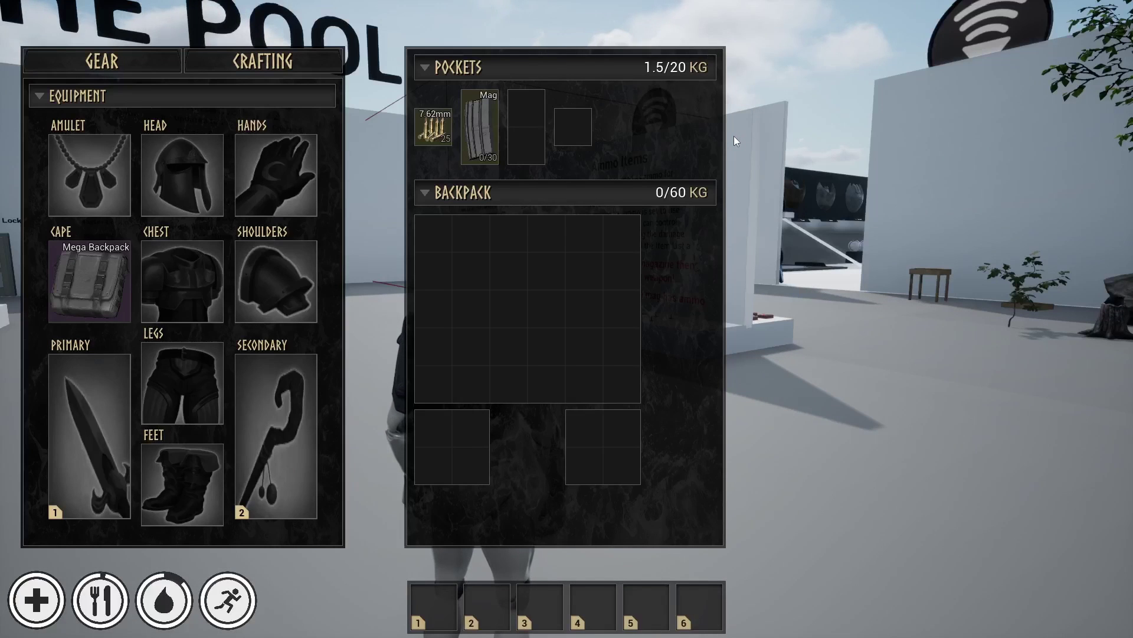
{"action": "key", "text": "Tab"}
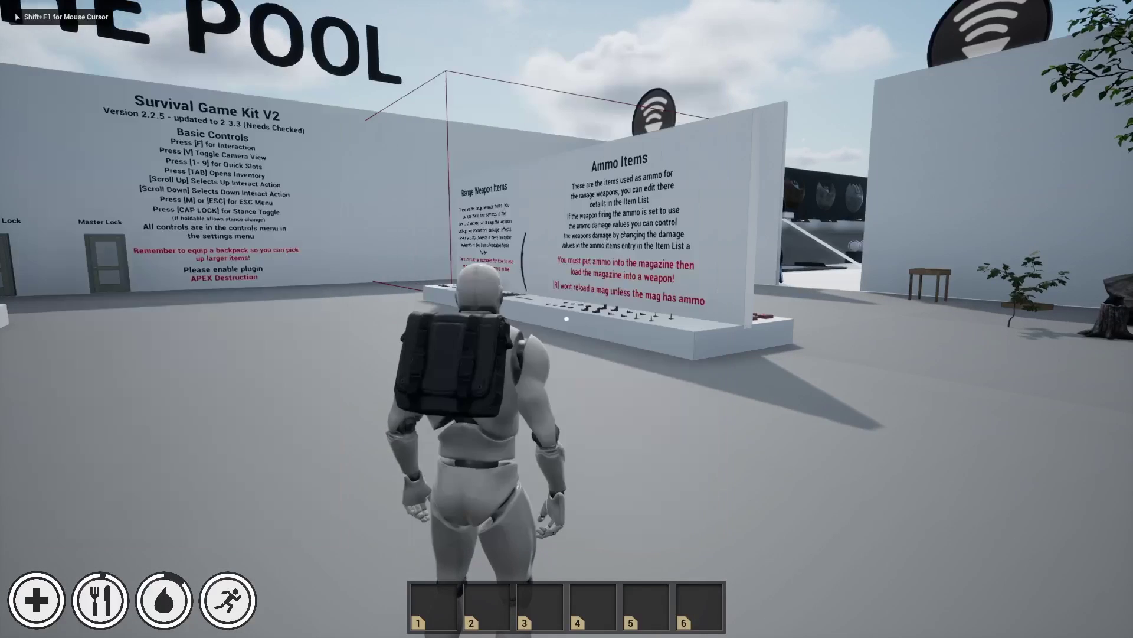
{"action": "key", "text": "Escape"}
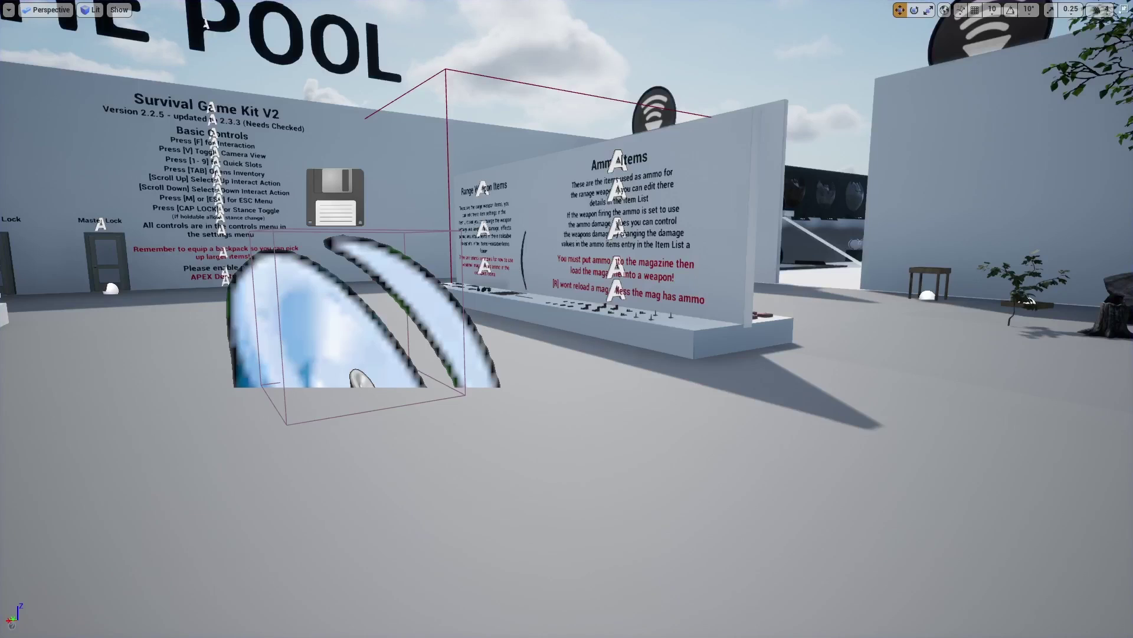